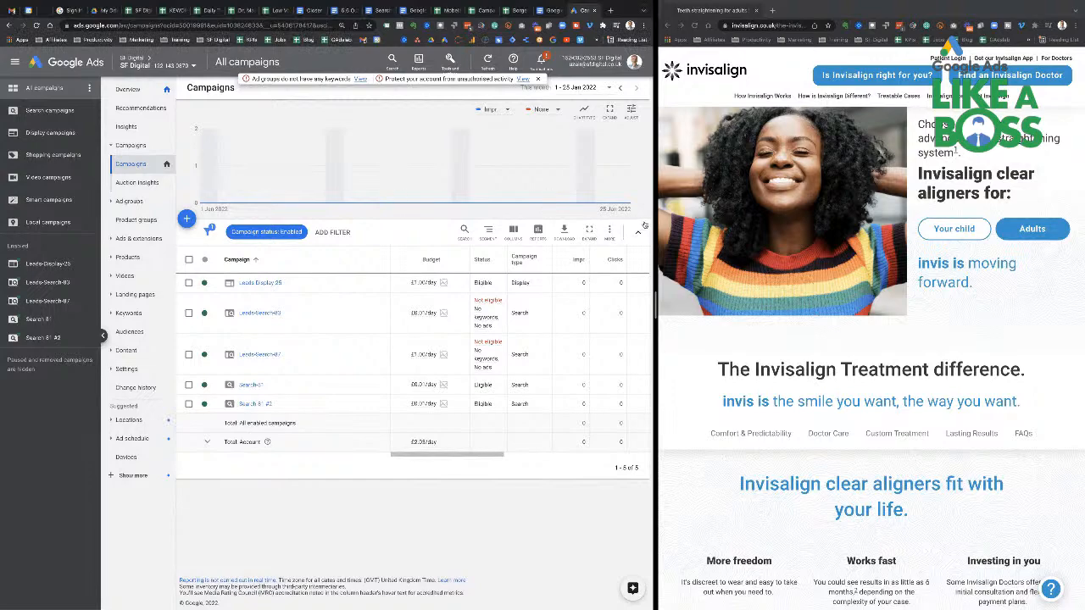
{"action": "left_click_drag", "start_coordinate": [653, 222], "coordinate": [871, 222]}
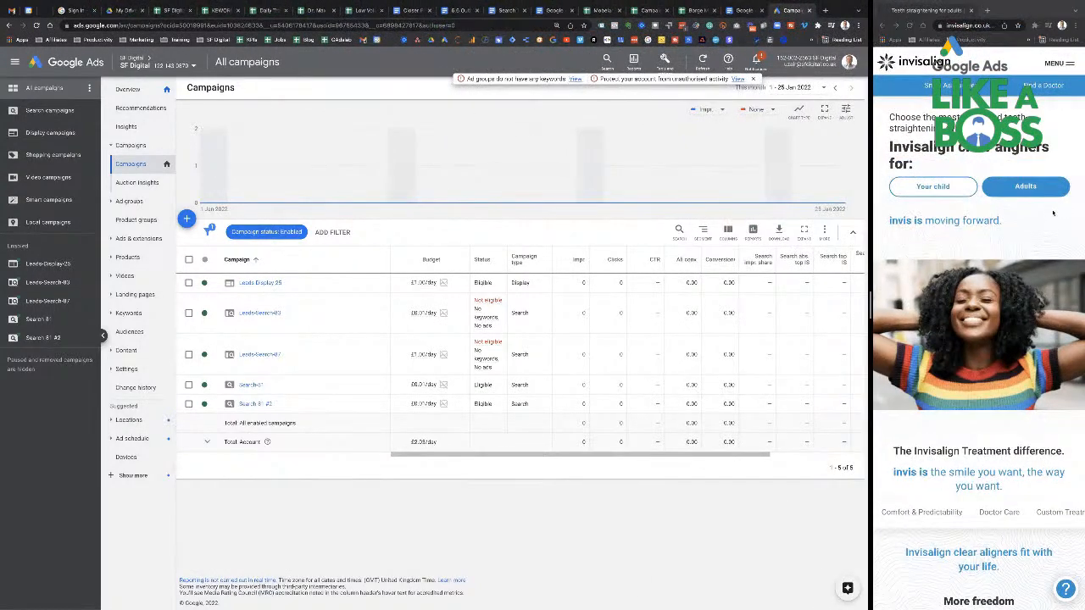
{"action": "left_click", "coordinate": [897, 15]}
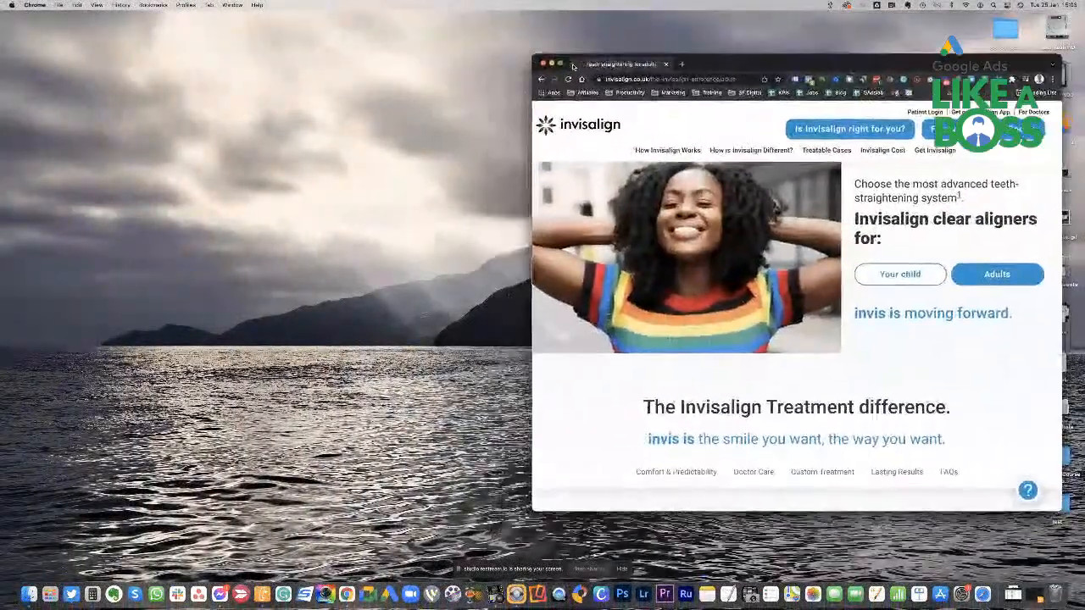
{"action": "left_click", "coordinate": [561, 64]}
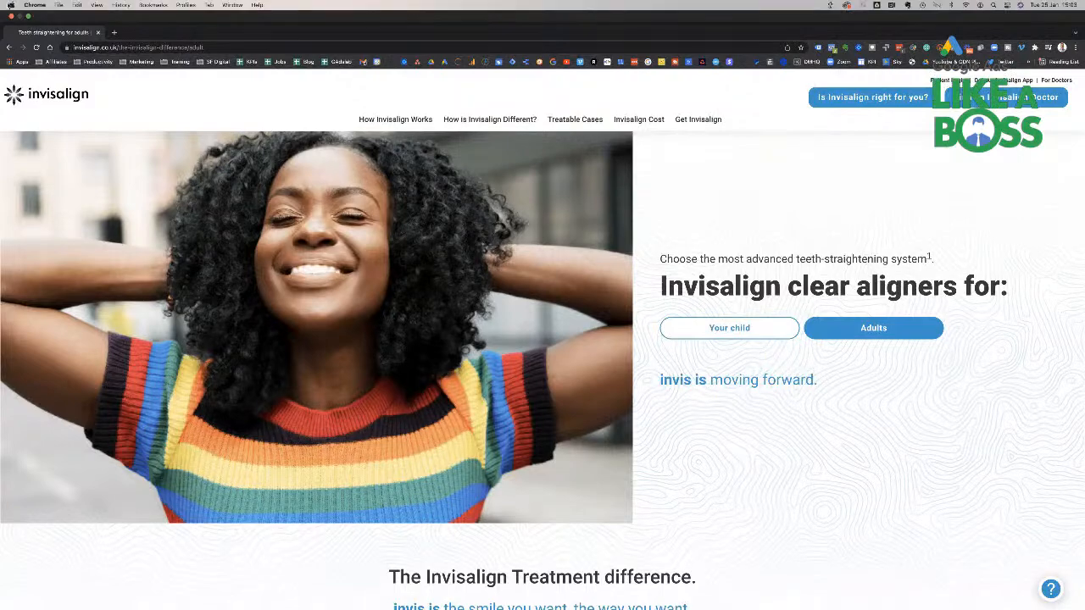
{"action": "left_click", "coordinate": [28, 16]}
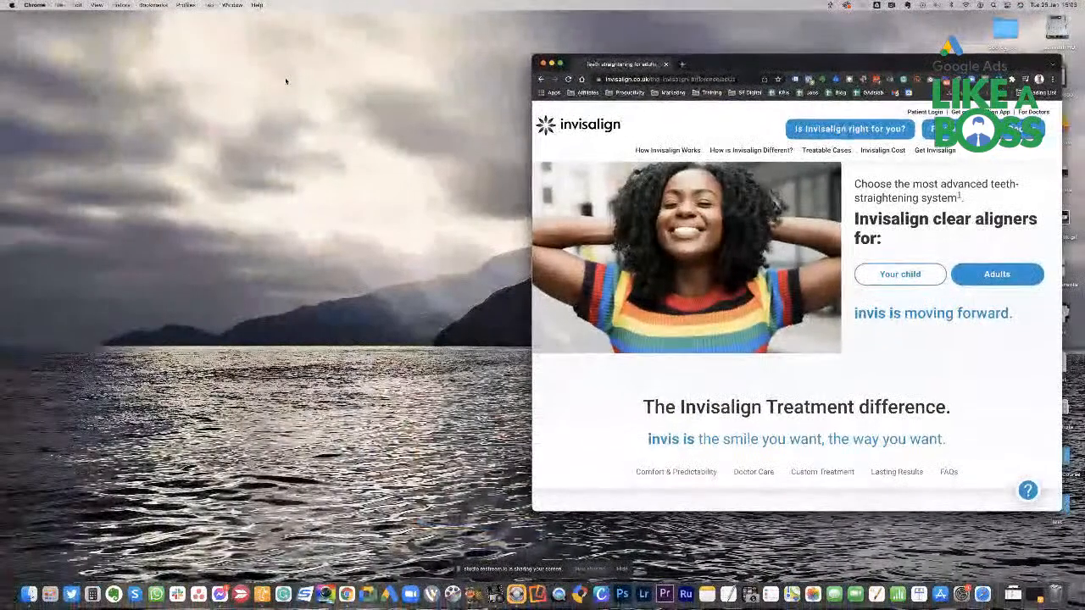
{"action": "left_click_drag", "start_coordinate": [771, 71], "coordinate": [449, 19]}
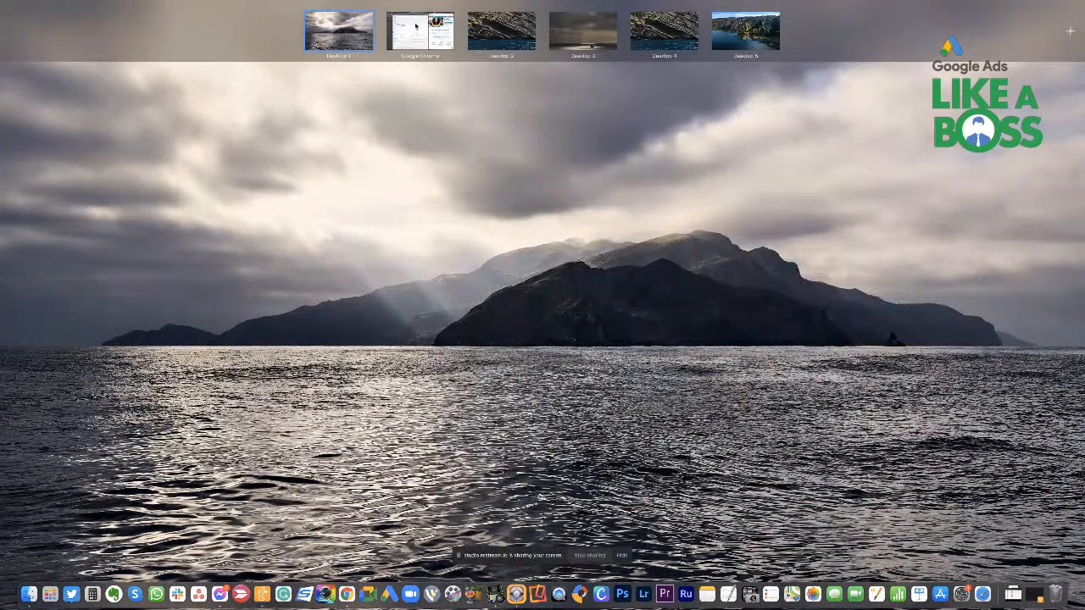
{"action": "left_click", "coordinate": [501, 77]}
{"action": "key", "text": "ctrl+Left"}
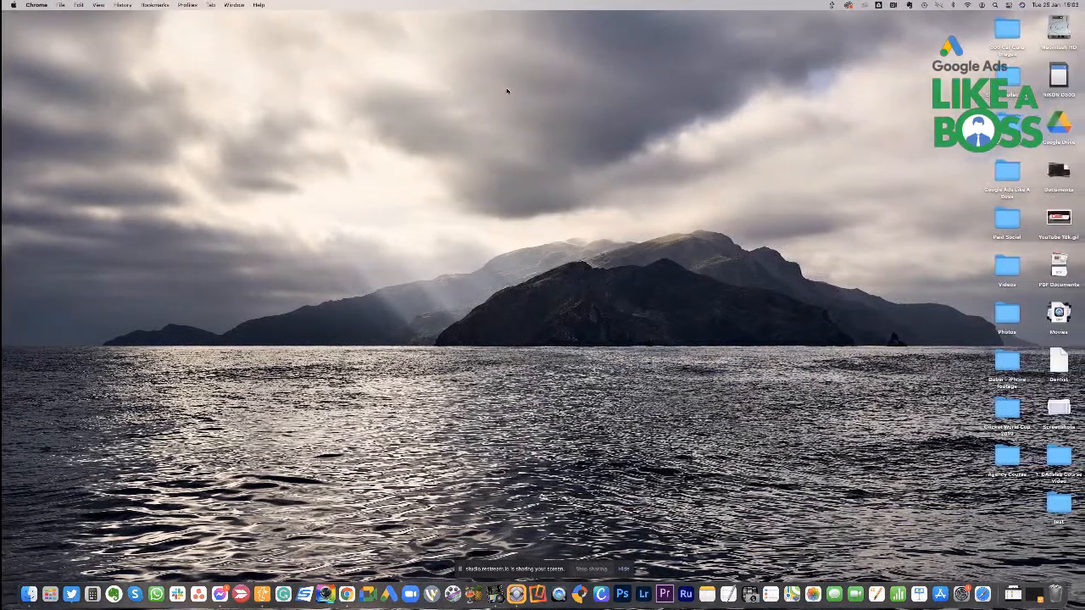
{"action": "key", "text": "ctrl+Right"}
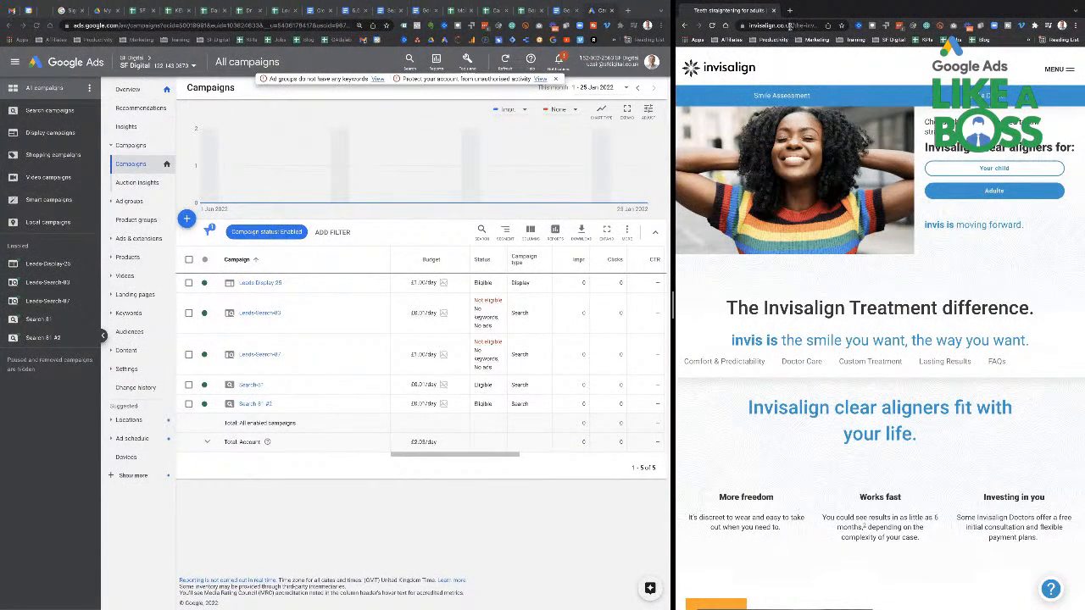
- Take the Invisalign page out of the split view, close its window and return to the full-screen Google Ads campaigns page
{"action": "mouse_move", "coordinate": [813, 2]}
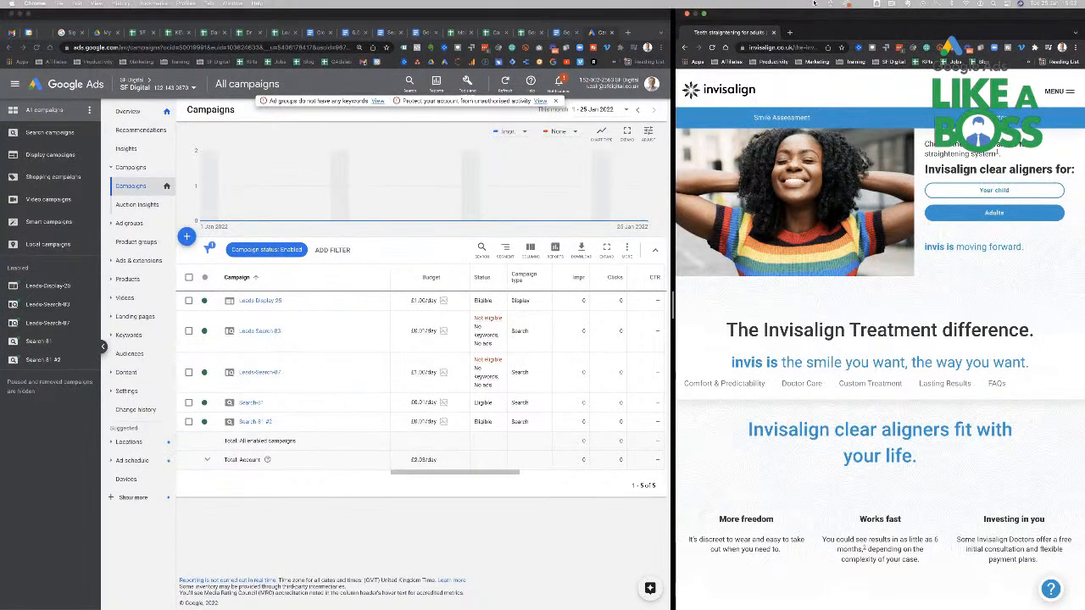
{"action": "left_click", "coordinate": [703, 15]}
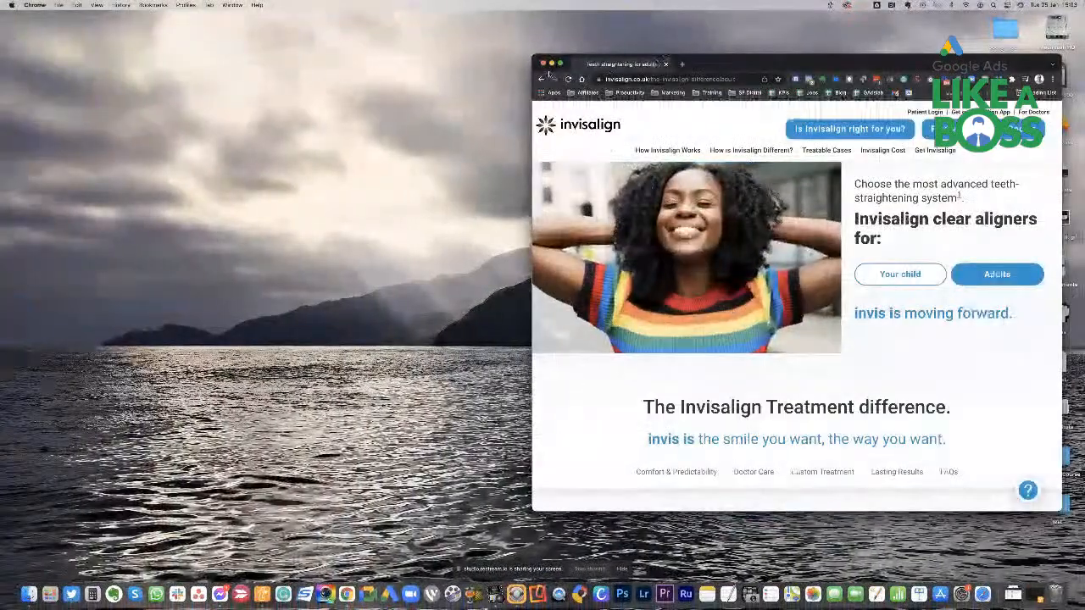
{"action": "left_click", "coordinate": [543, 63]}
{"action": "key", "text": "ctrl+Left"}
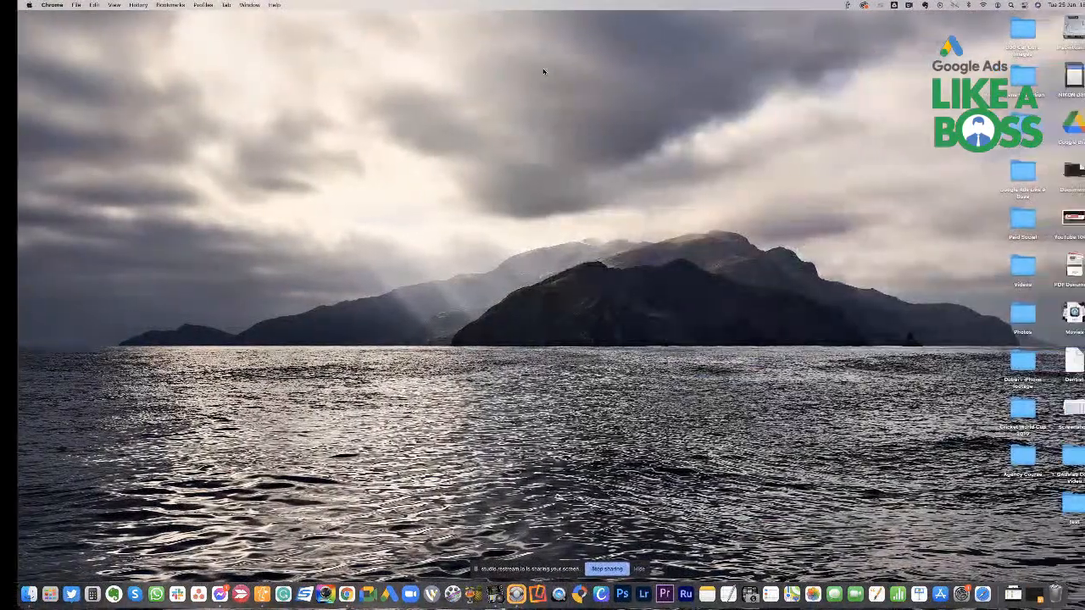
{"action": "key", "text": "ctrl+Right"}
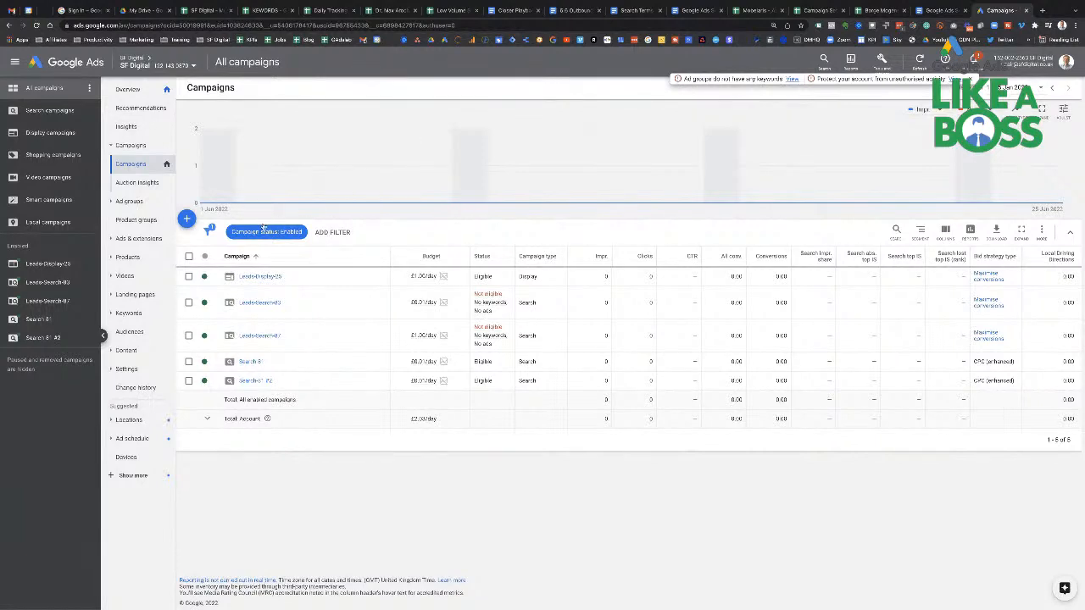
- Start a new campaign with the Leads objective and continue with the account-default conversion goals
{"action": "left_click", "coordinate": [188, 219]}
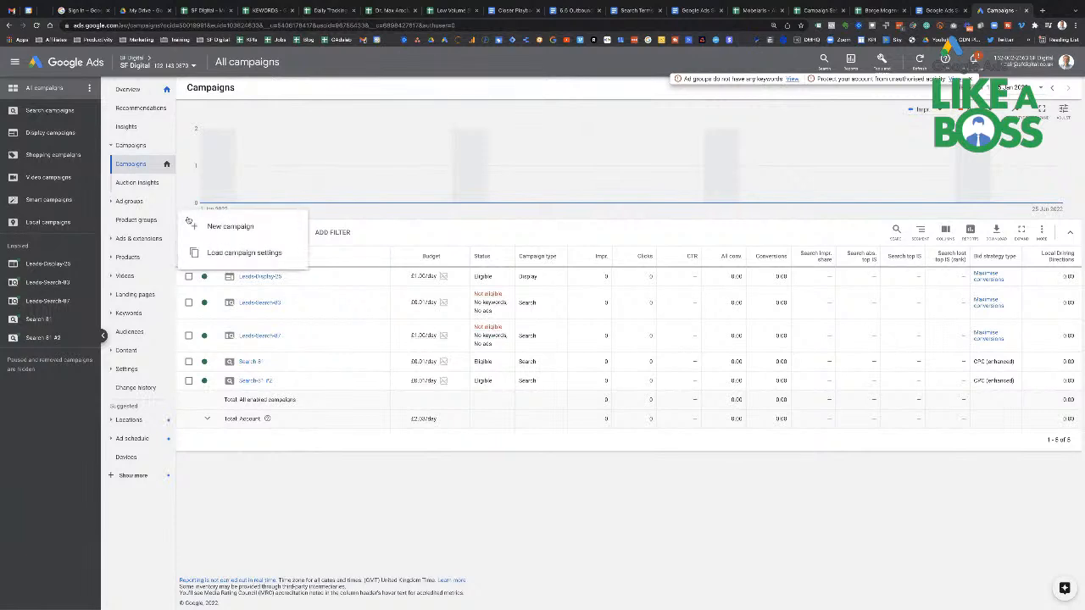
{"action": "left_click", "coordinate": [250, 226]}
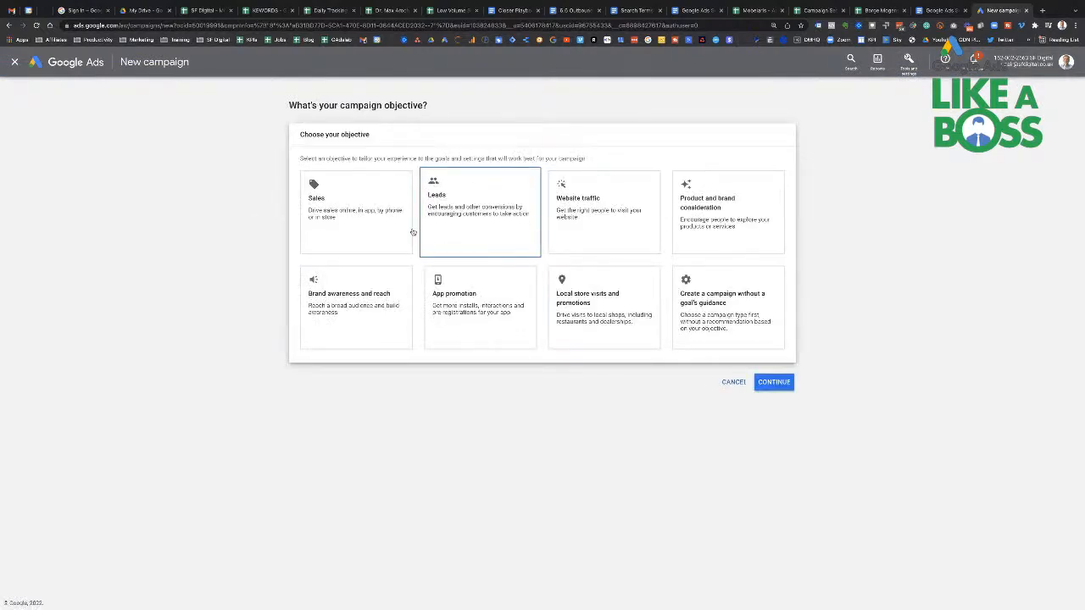
{"action": "left_click", "coordinate": [473, 214]}
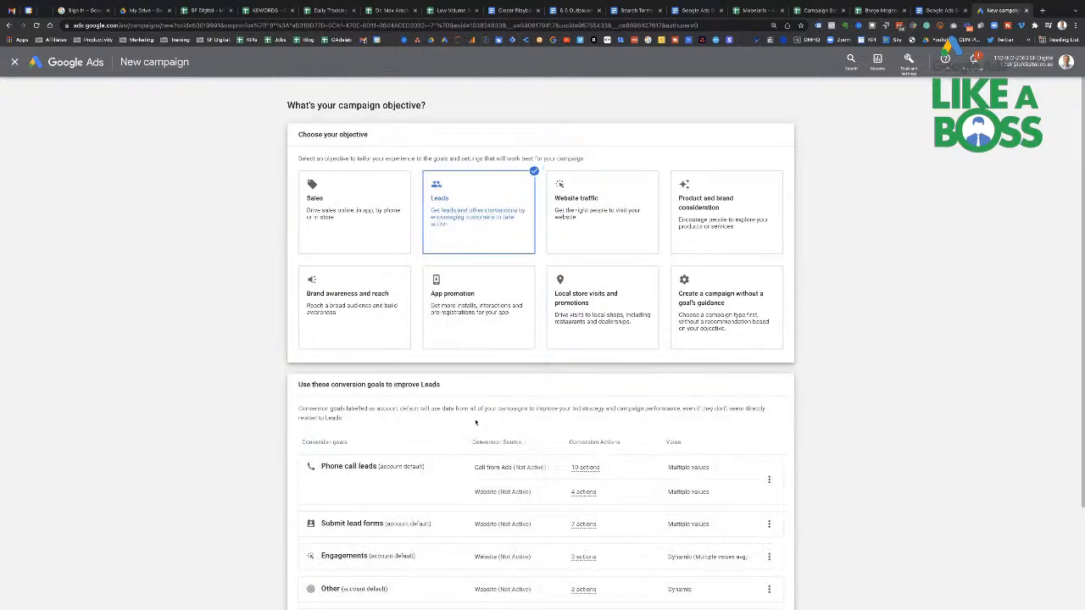
{"action": "scroll", "coordinate": [453, 458], "scroll_direction": "down", "scroll_amount": 3}
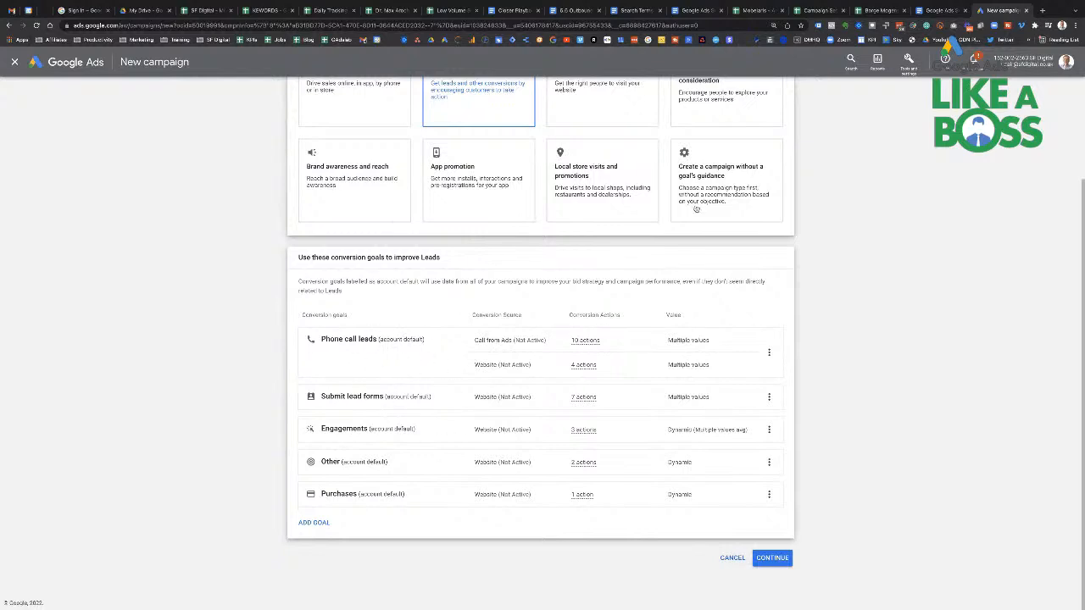
{"action": "left_click", "coordinate": [906, 62]}
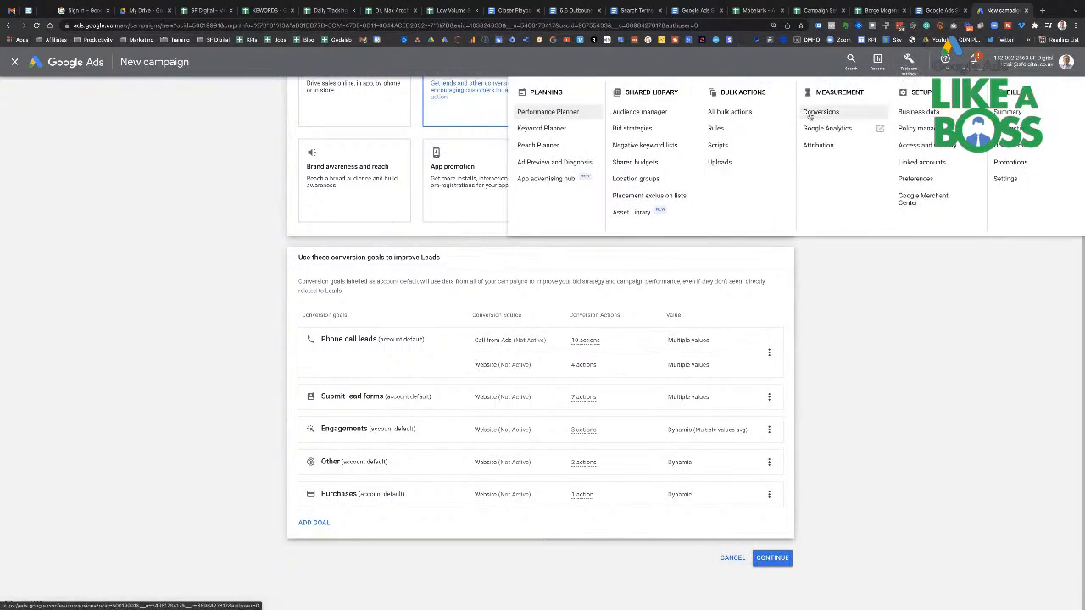
{"action": "left_click", "coordinate": [846, 290]}
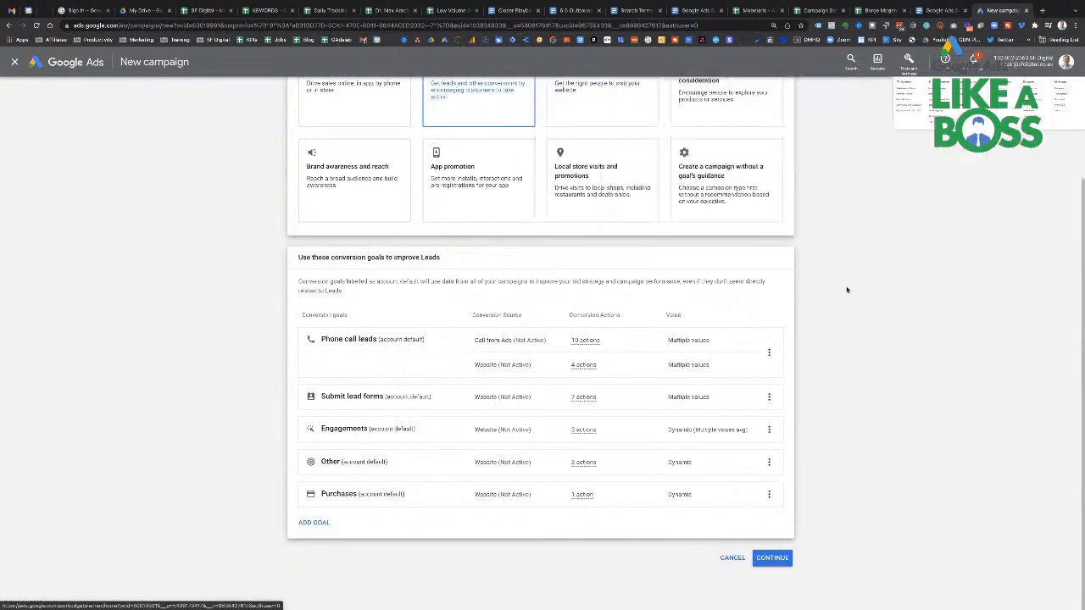
{"action": "left_click", "coordinate": [762, 557]}
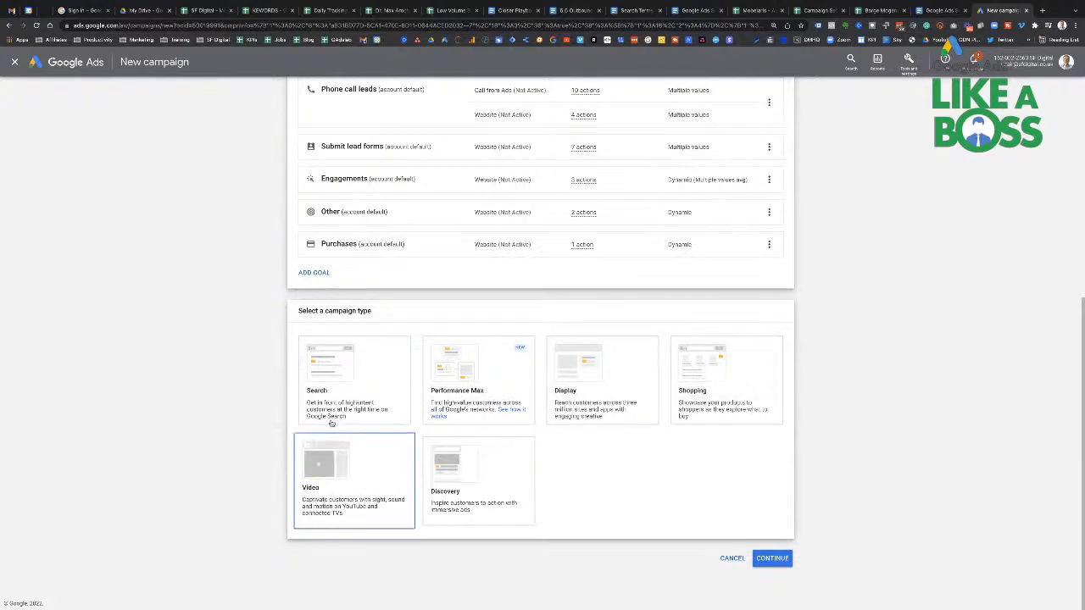
- Choose Search as the campaign type
{"action": "left_click", "coordinate": [339, 390]}
{"action": "left_click", "coordinate": [459, 402]}
{"action": "left_click", "coordinate": [408, 366]}
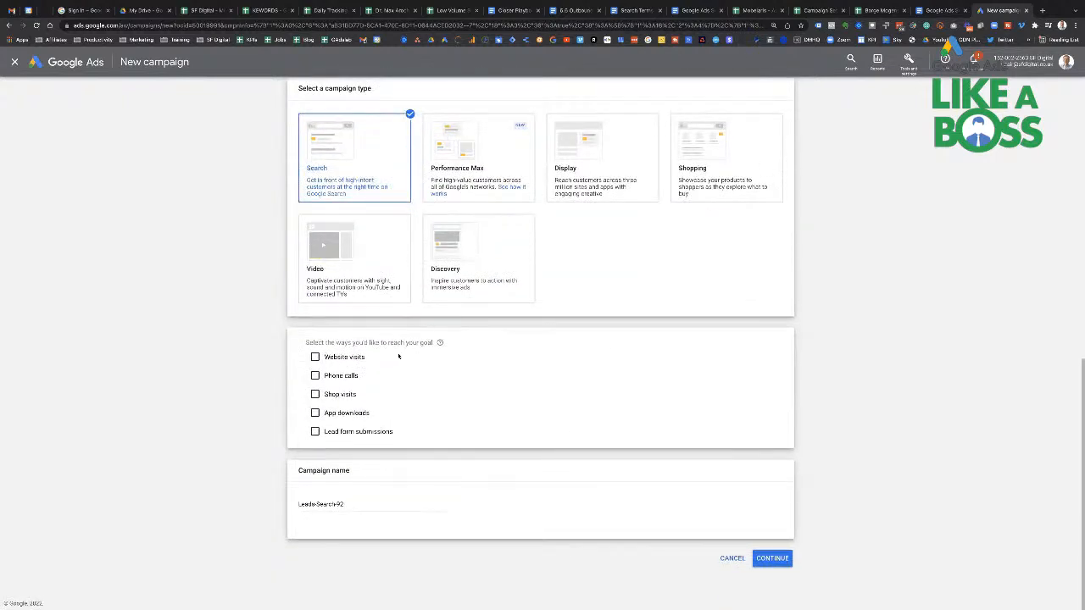
{"action": "left_click", "coordinate": [315, 357]}
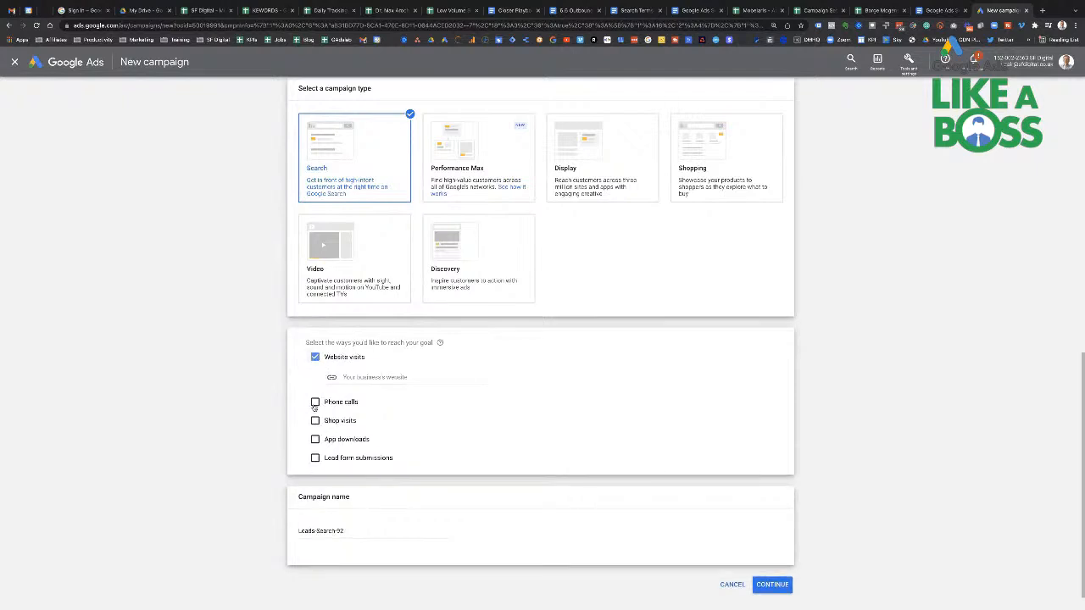
{"action": "left_click", "coordinate": [315, 404]}
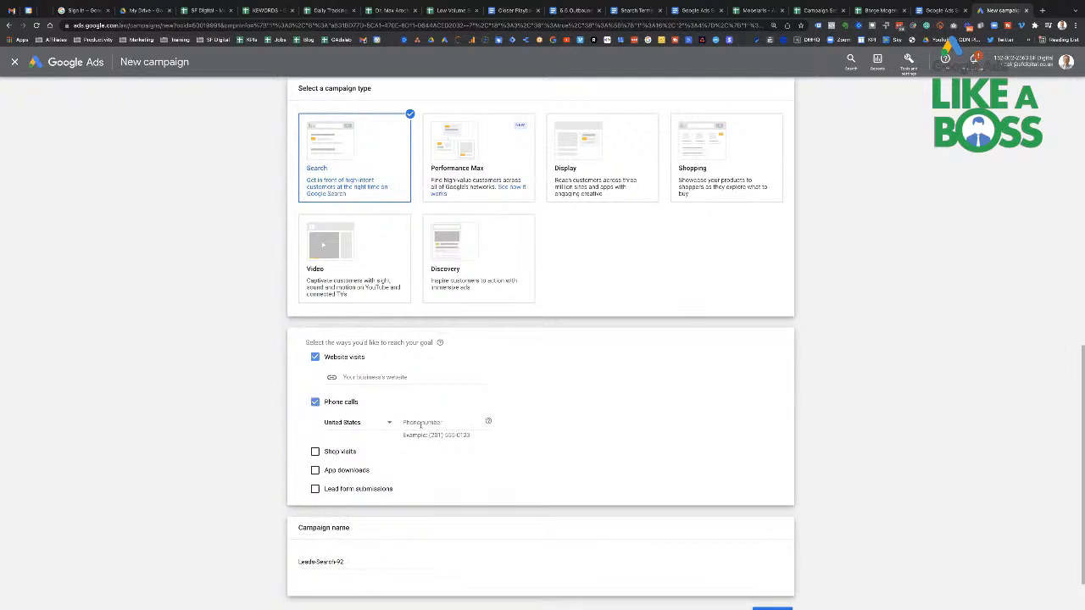
{"action": "left_click", "coordinate": [316, 403]}
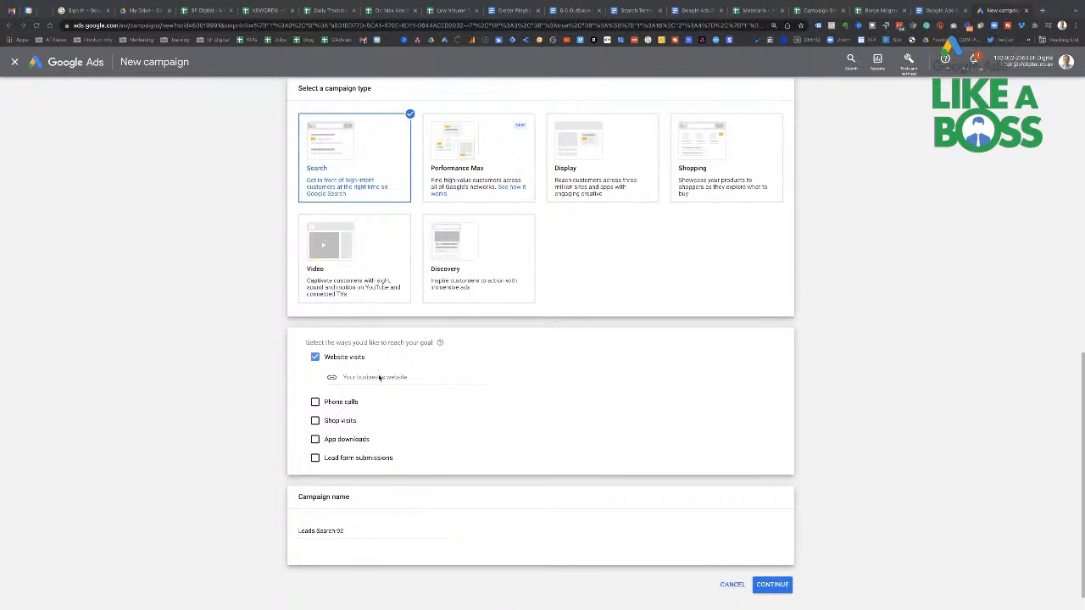
{"action": "left_click", "coordinate": [409, 378]}
{"action": "type", "text": "https://www.bupa.co.uk/dental"}
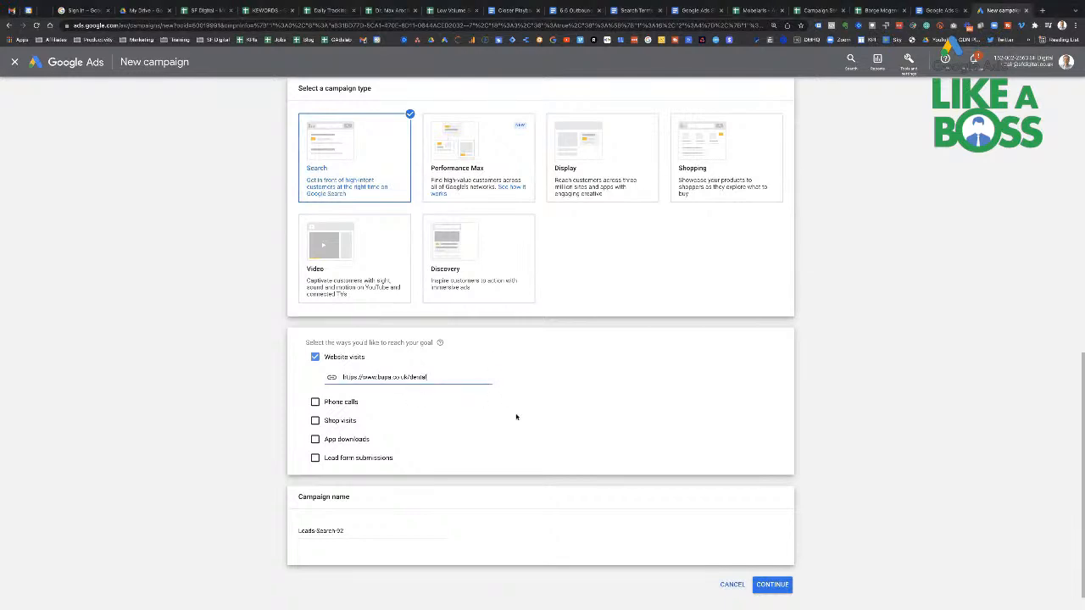
{"action": "left_click", "coordinate": [769, 585]}
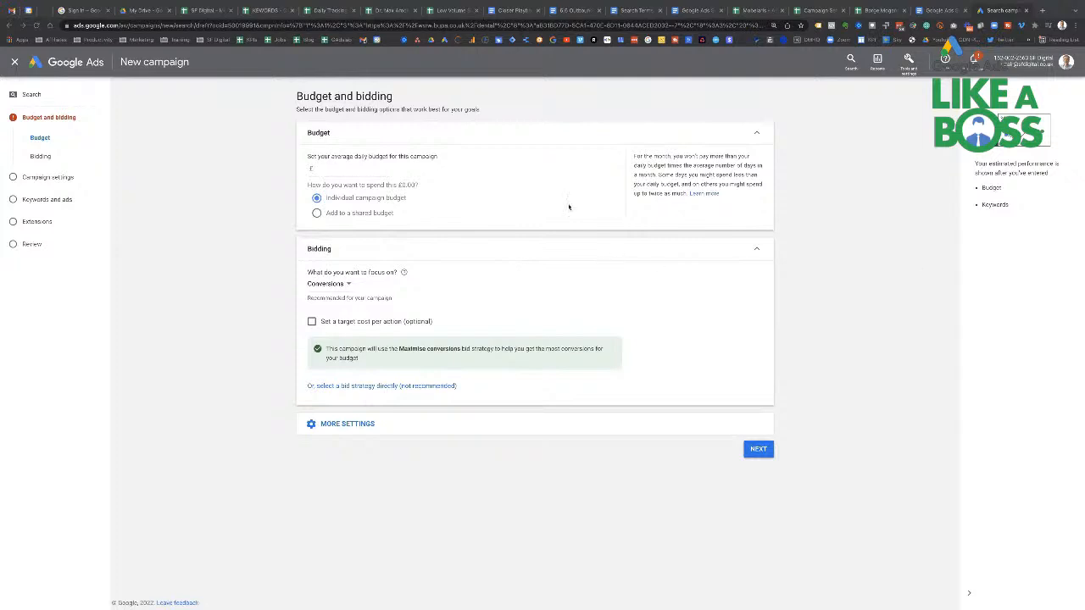
- Set the campaign's average daily budget to £0.01
{"action": "left_click", "coordinate": [335, 168]}
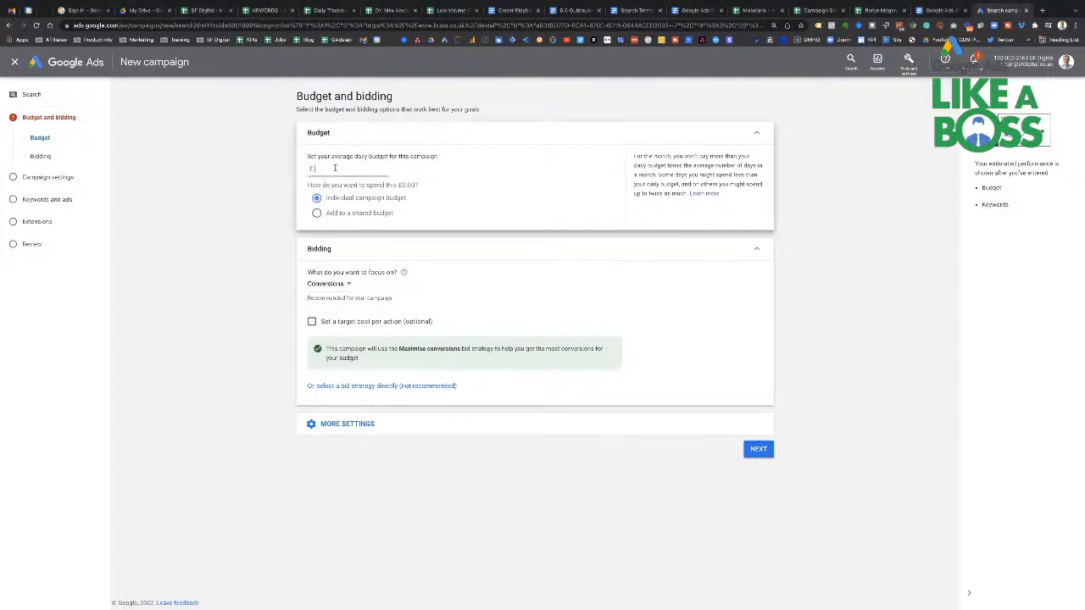
{"action": "type", "text": "."}
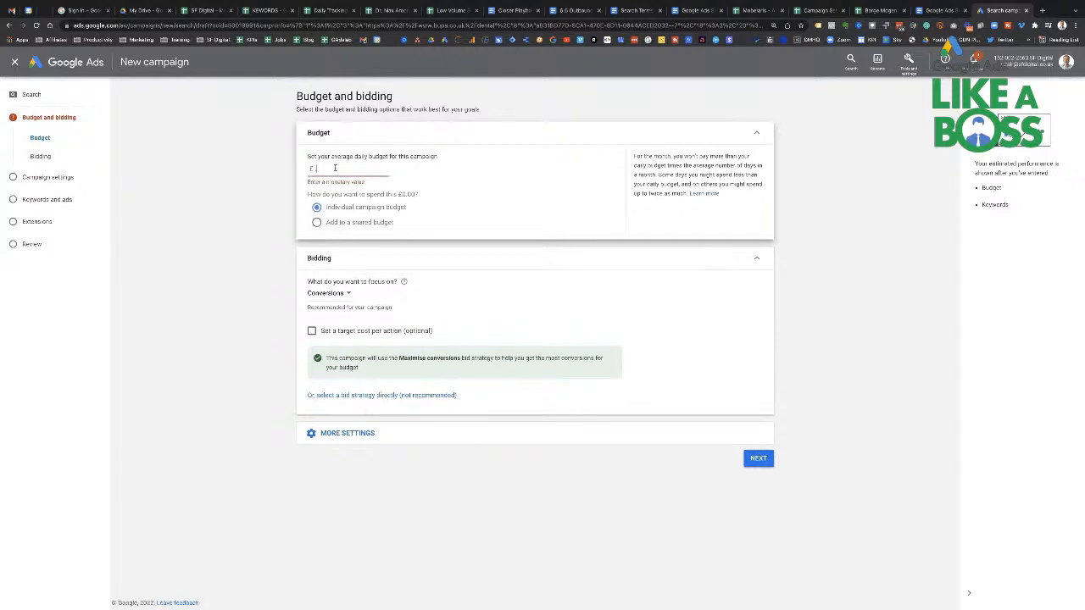
{"action": "type", "text": "01"}
{"action": "key", "text": "Tab"}
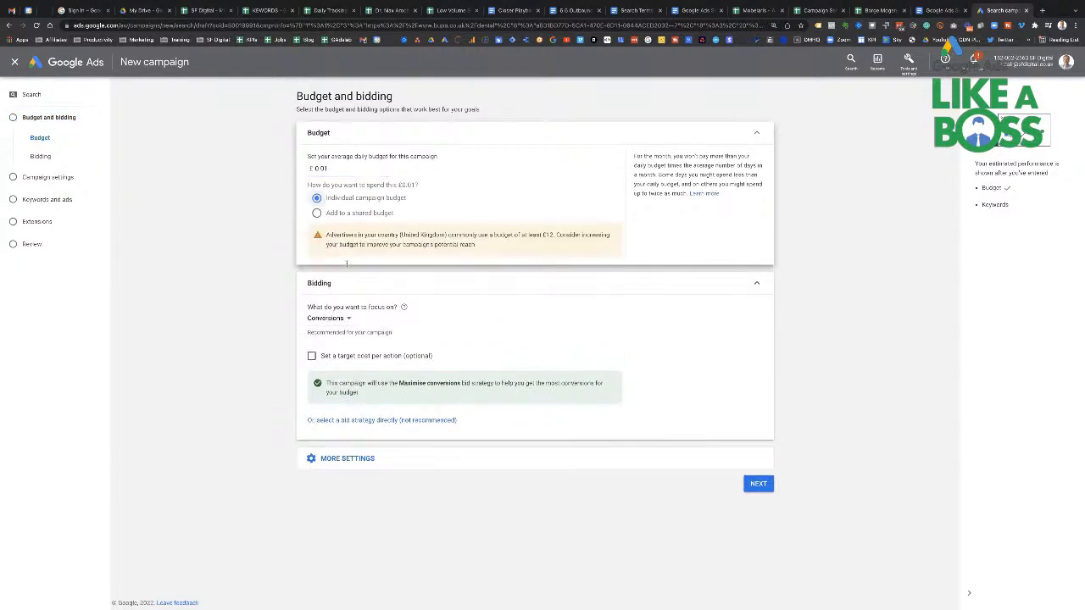
- Review the bidding focus options and the direct bid strategy setting, keeping the focus on Conversions
{"action": "left_click", "coordinate": [326, 319]}
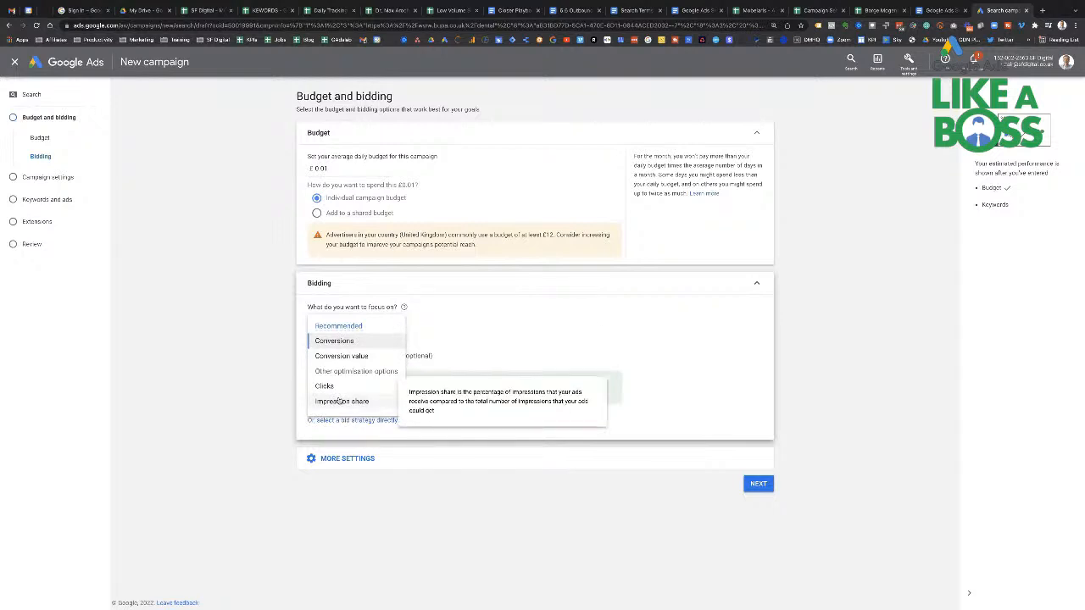
{"action": "left_click", "coordinate": [456, 340]}
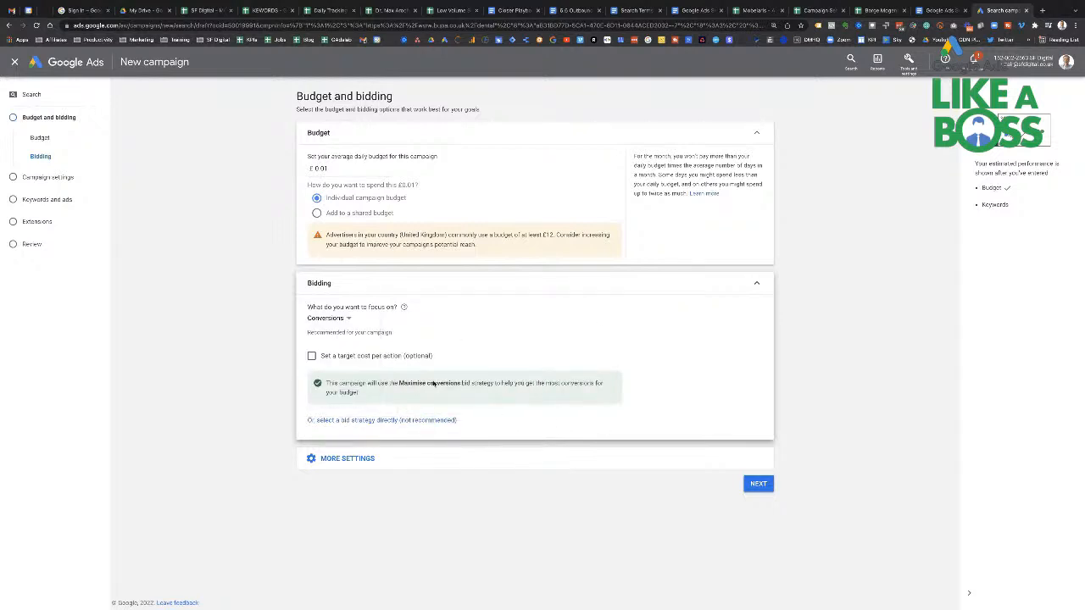
{"action": "left_click", "coordinate": [371, 420]}
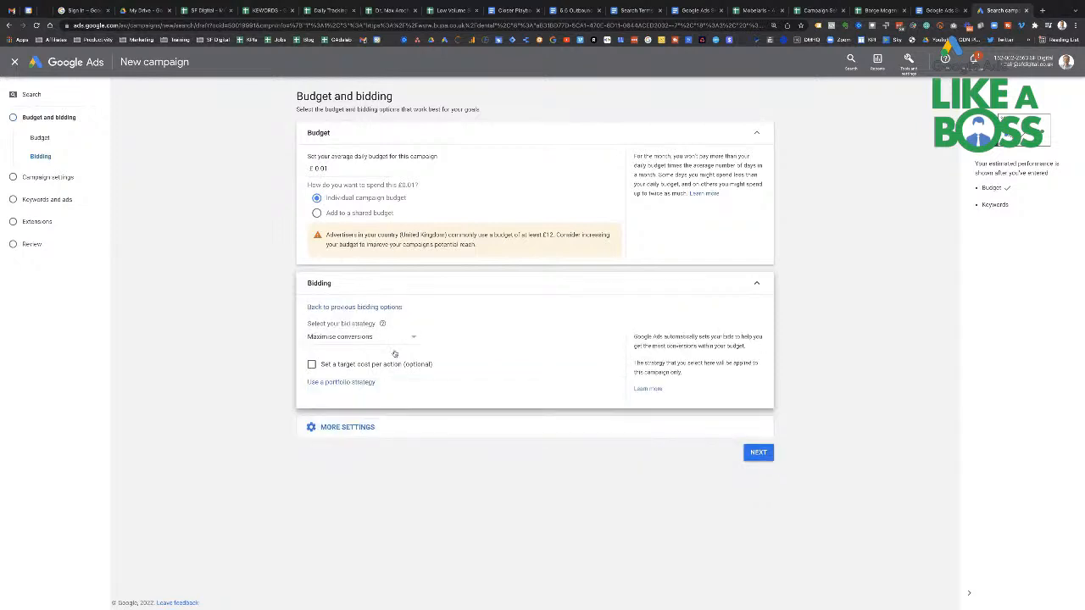
{"action": "left_click", "coordinate": [360, 308]}
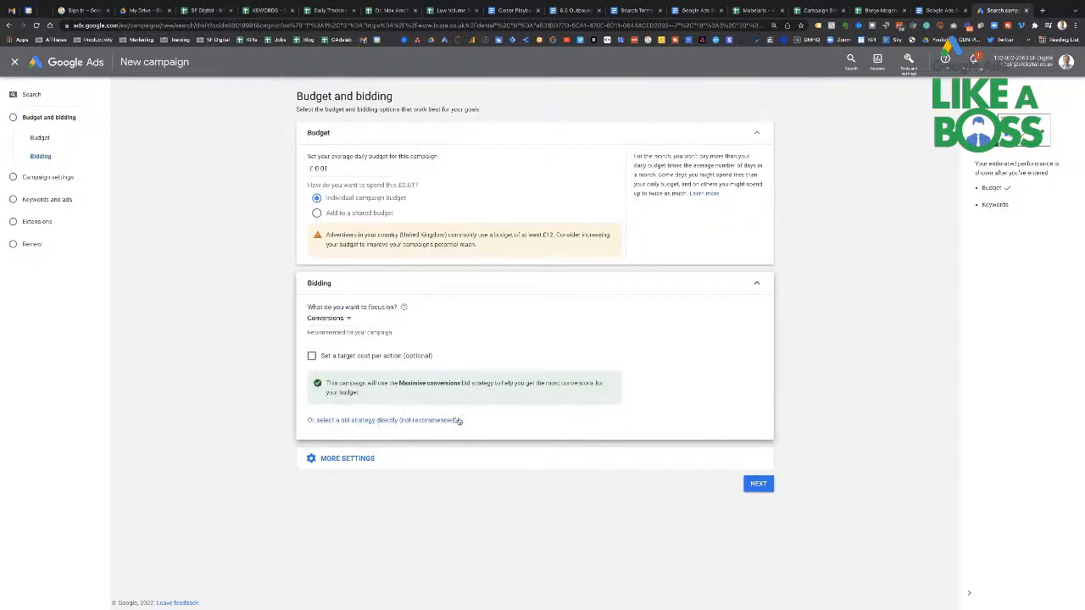
- Switch to selecting the bid strategy directly and review the available automated and manual strategies
{"action": "left_click_drag", "start_coordinate": [462, 422], "coordinate": [380, 422]}
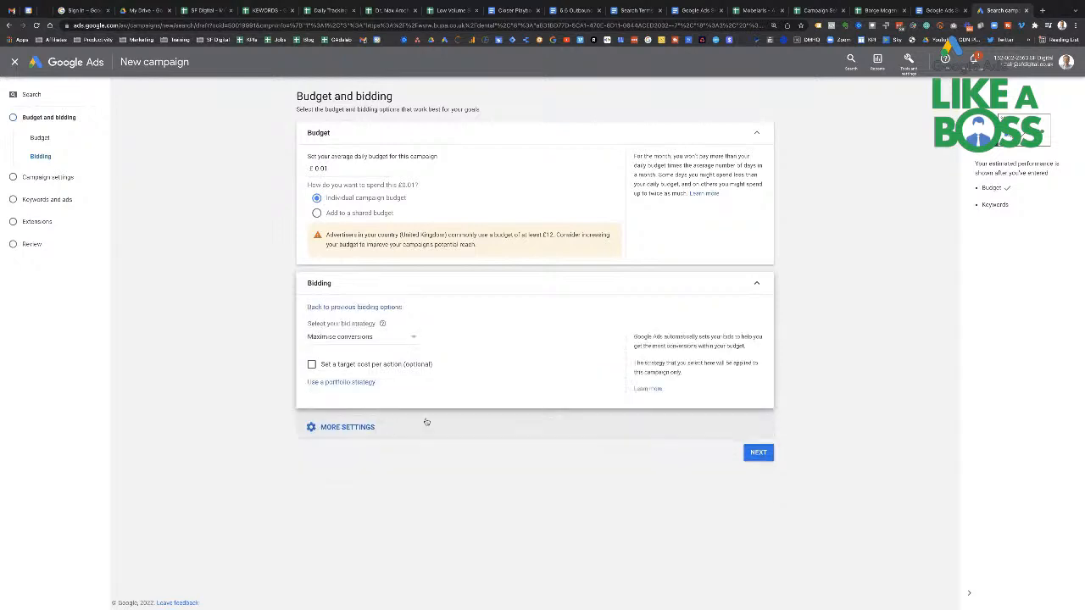
{"action": "left_click", "coordinate": [371, 338]}
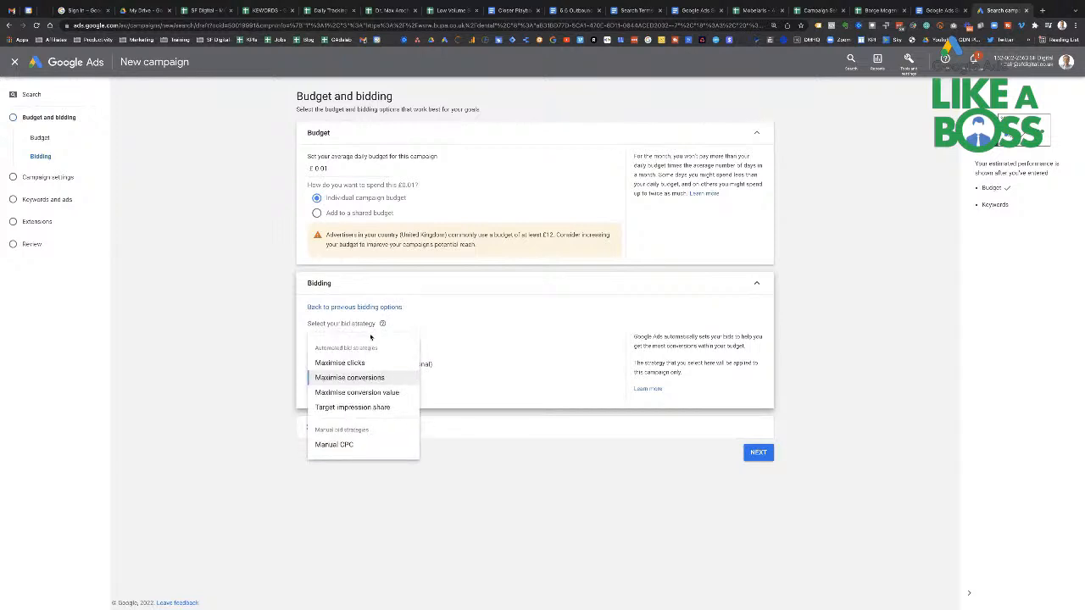
{"action": "mouse_move", "coordinate": [362, 363]}
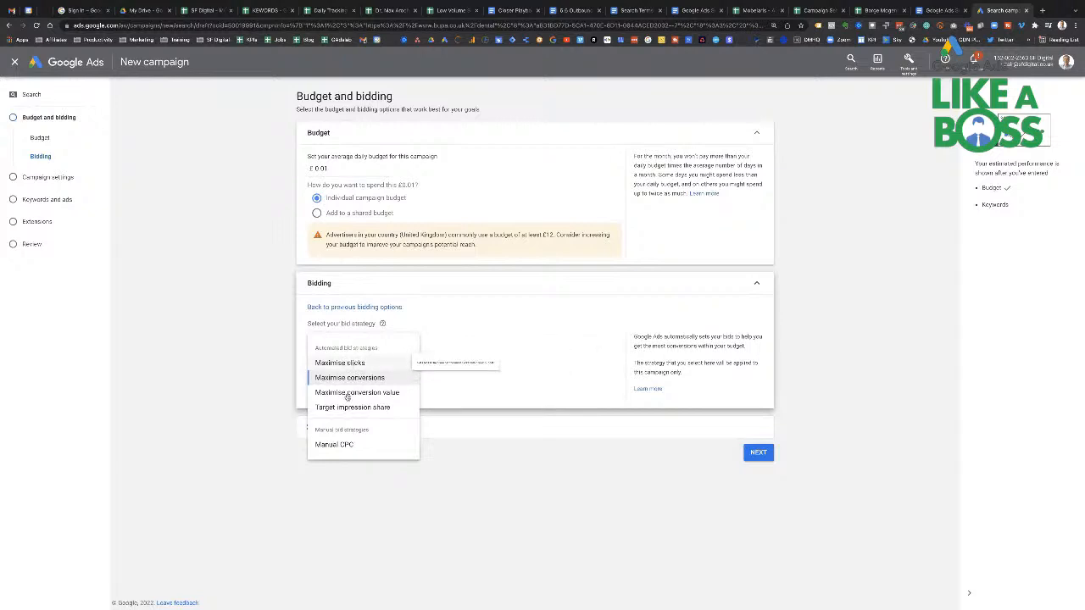
{"action": "mouse_move", "coordinate": [345, 446]}
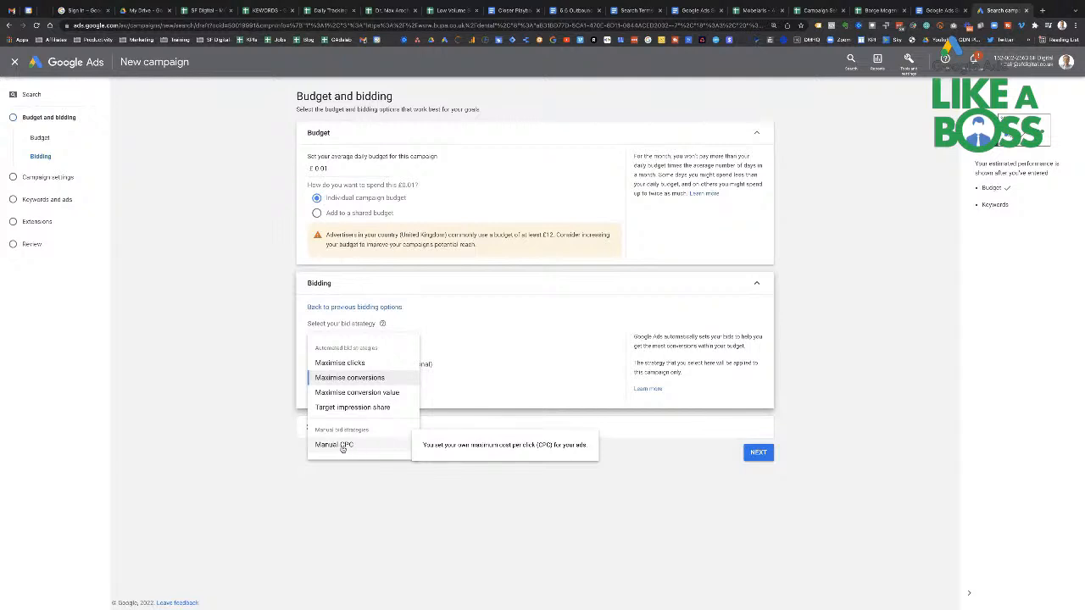
{"action": "mouse_move", "coordinate": [330, 381]}
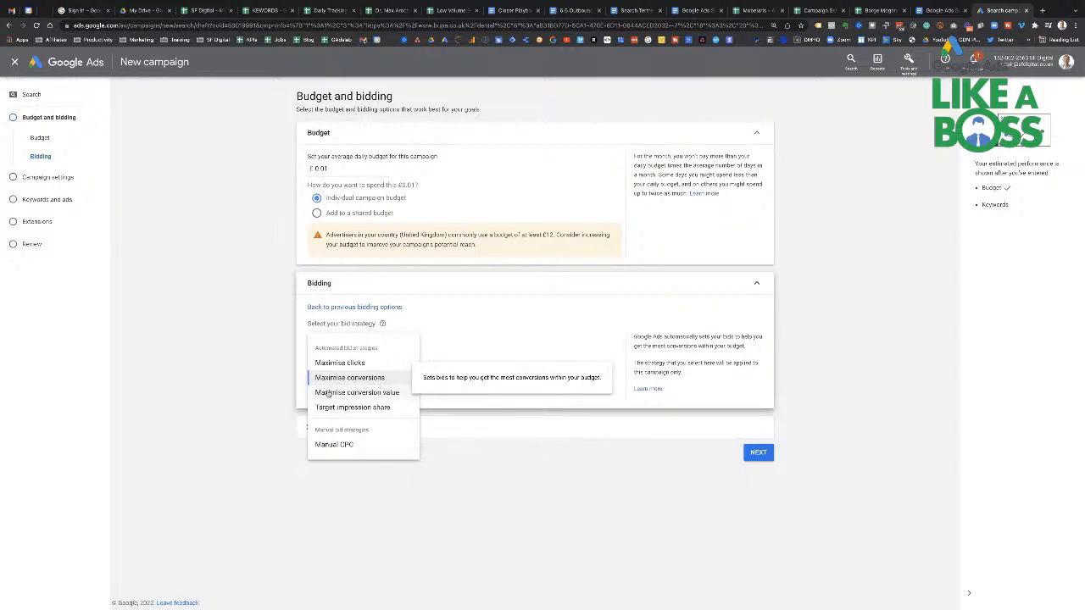
{"action": "mouse_move", "coordinate": [377, 394]}
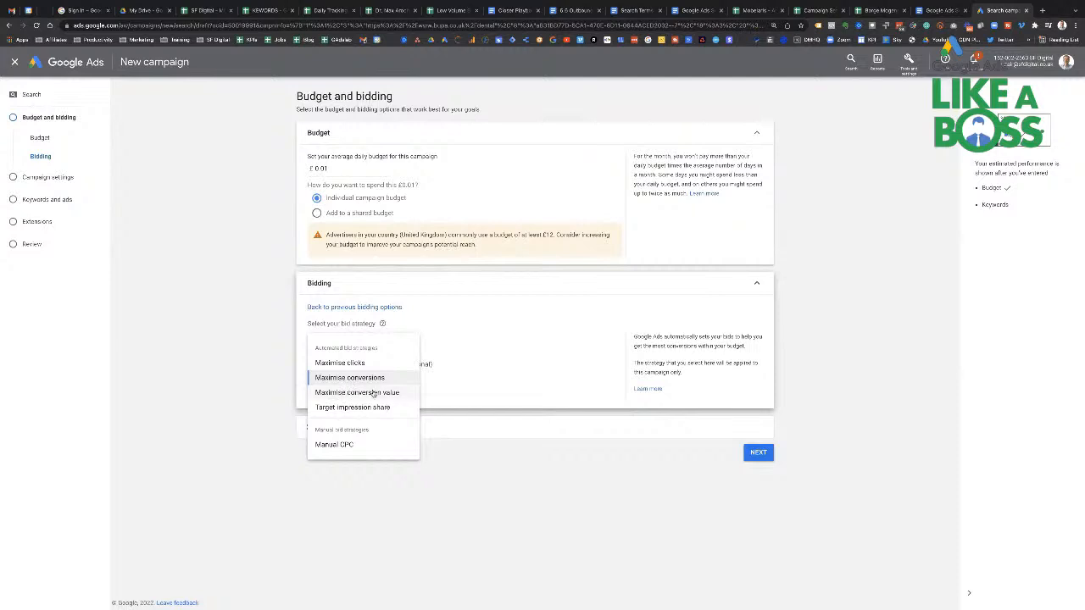
- Try the Maximise conversion value strategy with a target return on ad spend, and return to Maximise conversions
{"action": "left_click", "coordinate": [363, 395]}
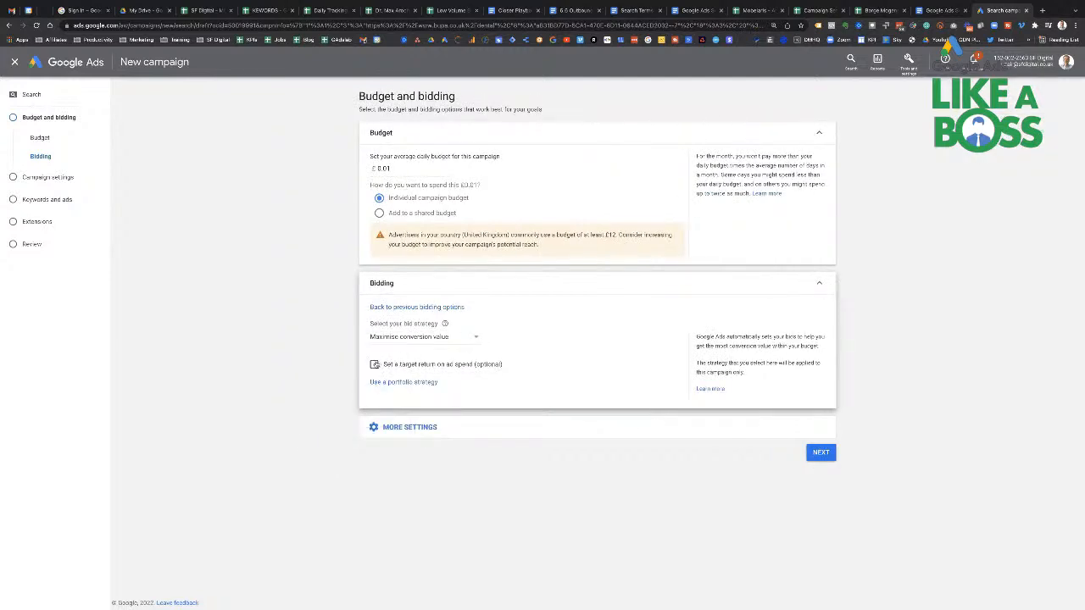
{"action": "left_click", "coordinate": [374, 364]}
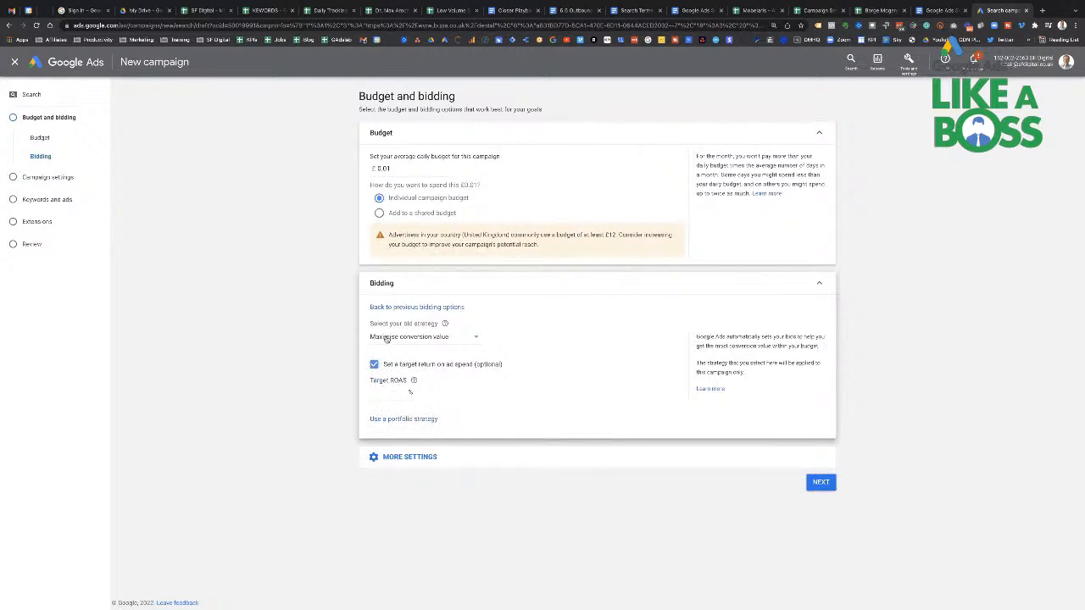
{"action": "left_click", "coordinate": [440, 337]}
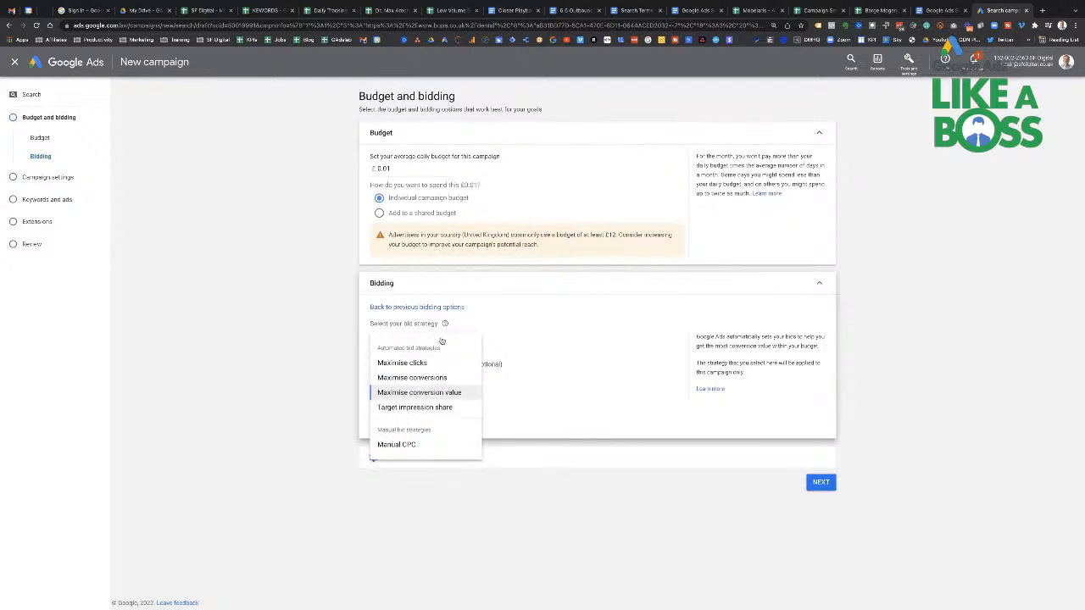
{"action": "left_click", "coordinate": [408, 378]}
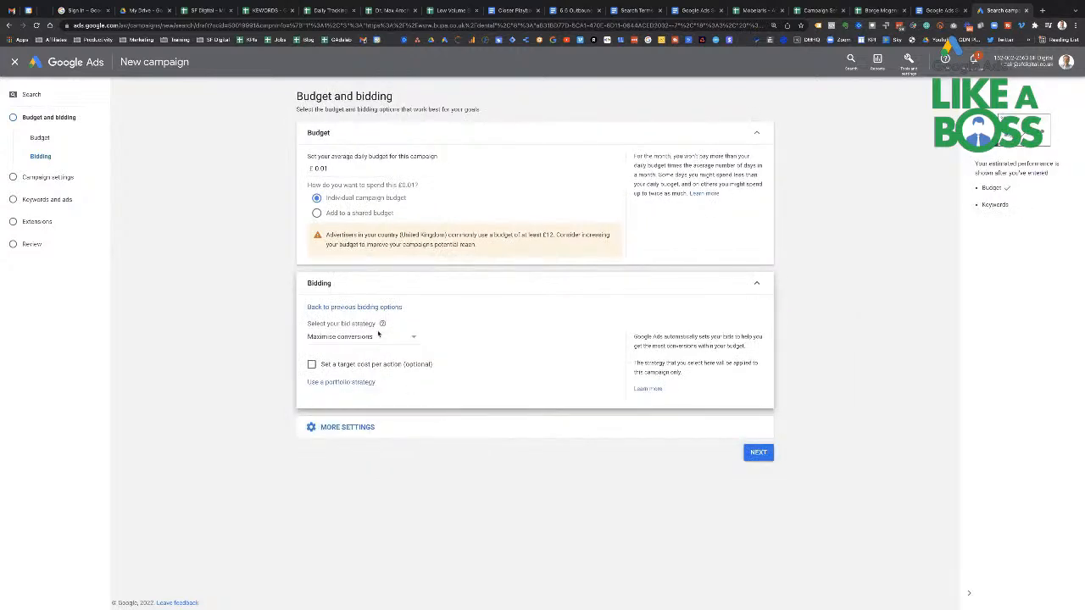
- Try the optional target cost per action for Maximise conversions and switch it off again without a Target CPA
{"action": "left_click", "coordinate": [311, 365]}
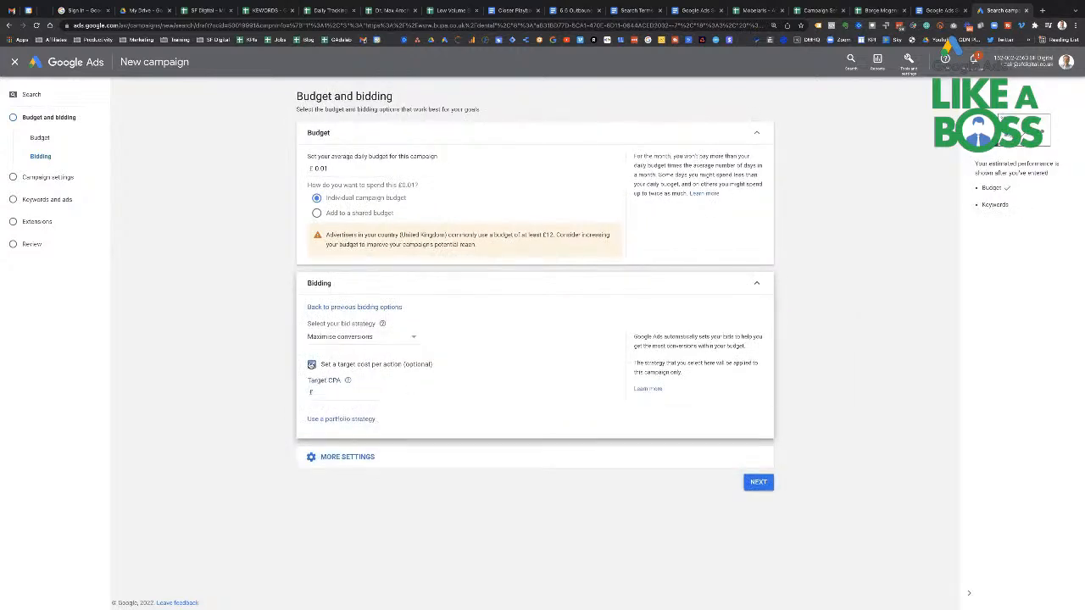
{"action": "left_click", "coordinate": [340, 399]}
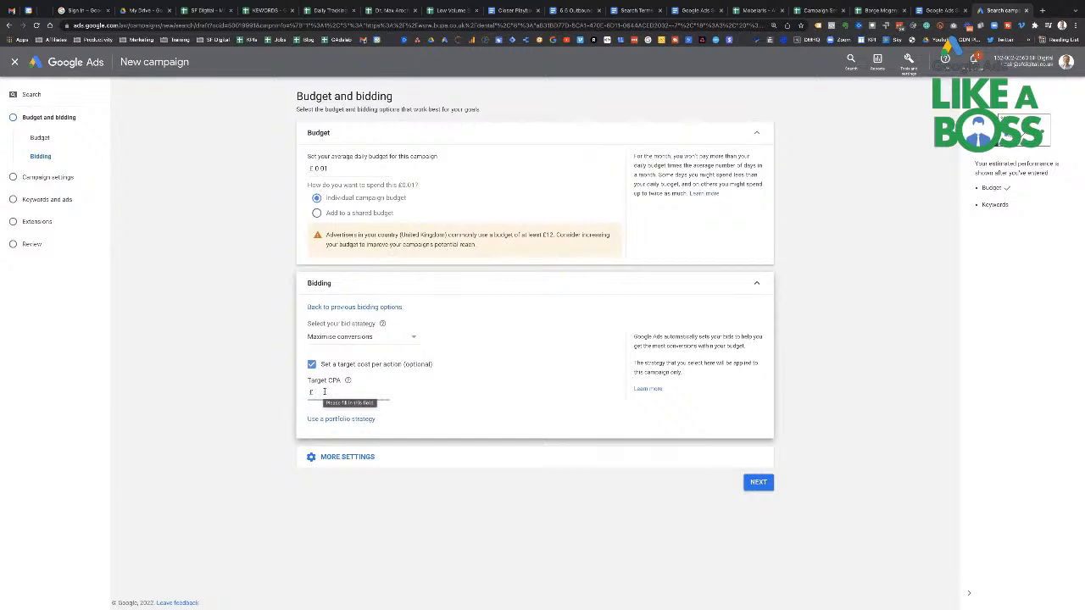
{"action": "left_click", "coordinate": [311, 364]}
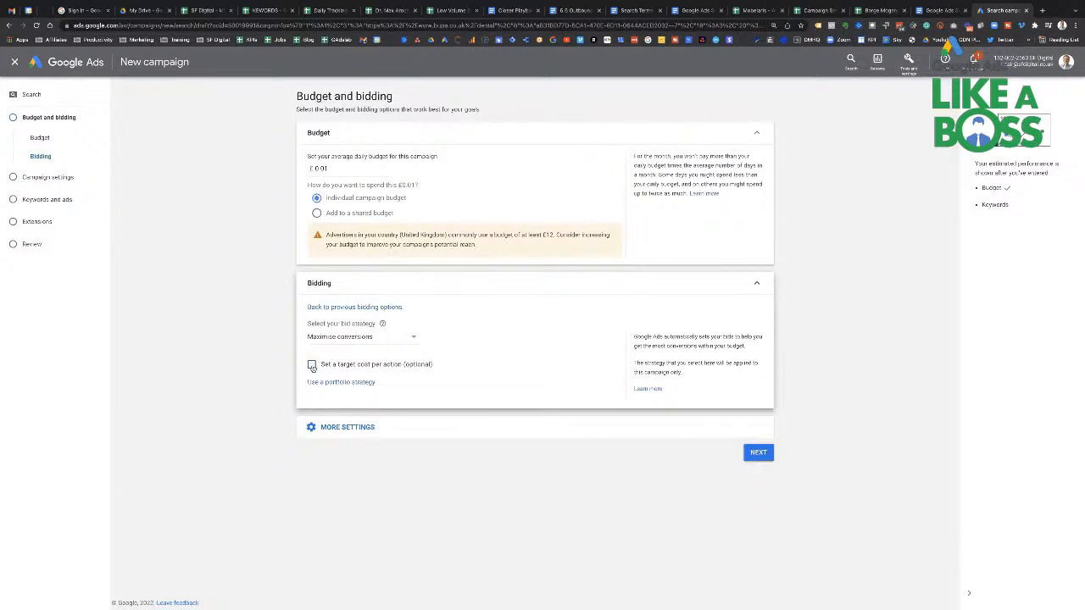
- Review the ad rotation choices, including rotating ads indefinitely, and set rotation to Optimise: Prefer best performing ads
{"action": "left_click", "coordinate": [354, 428]}
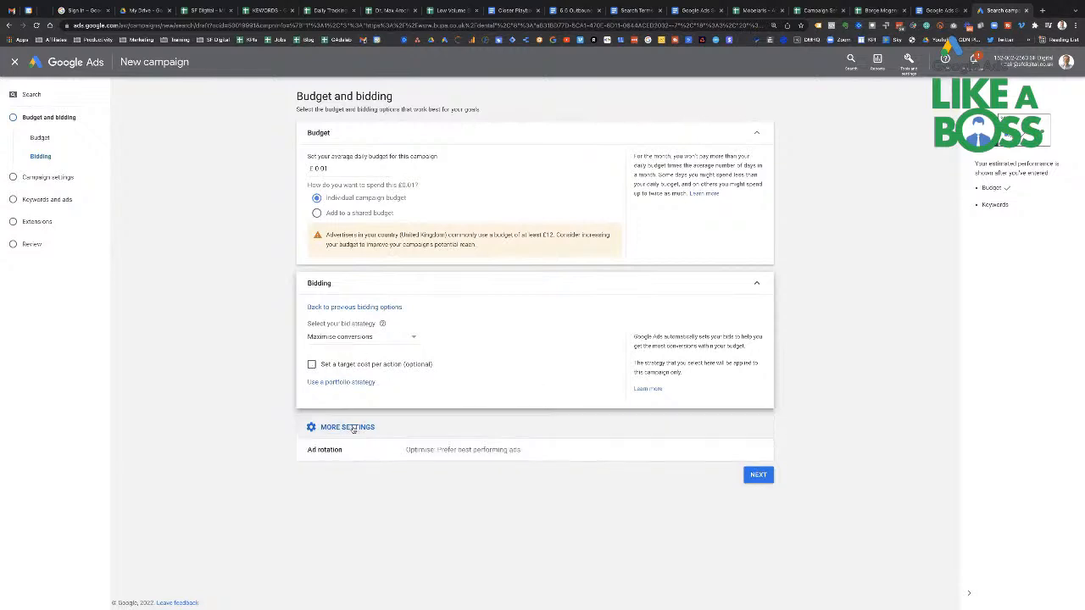
{"action": "left_click", "coordinate": [441, 451]}
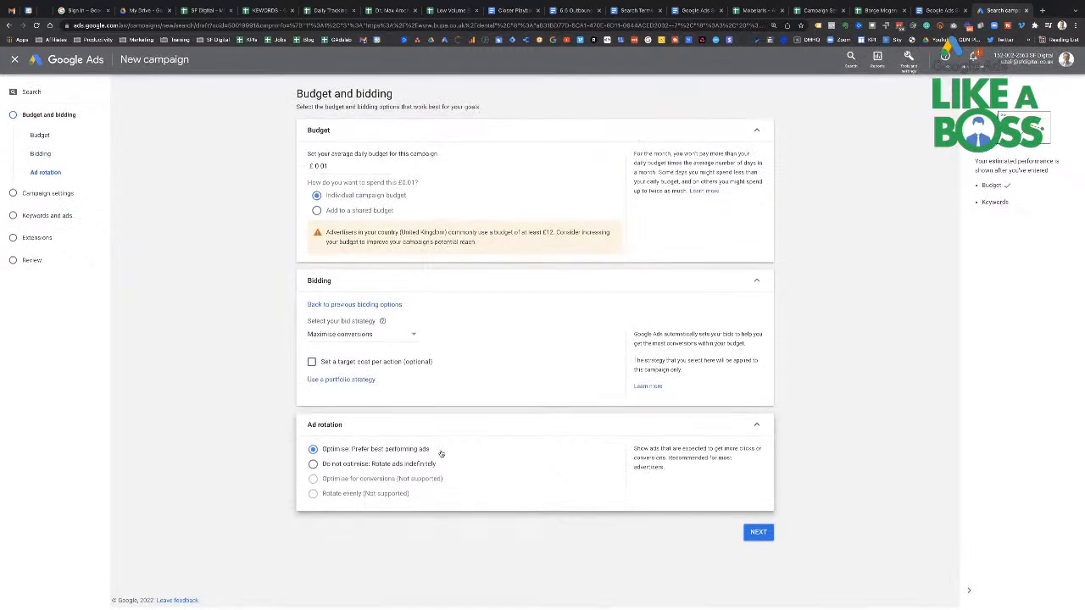
{"action": "left_click", "coordinate": [392, 467]}
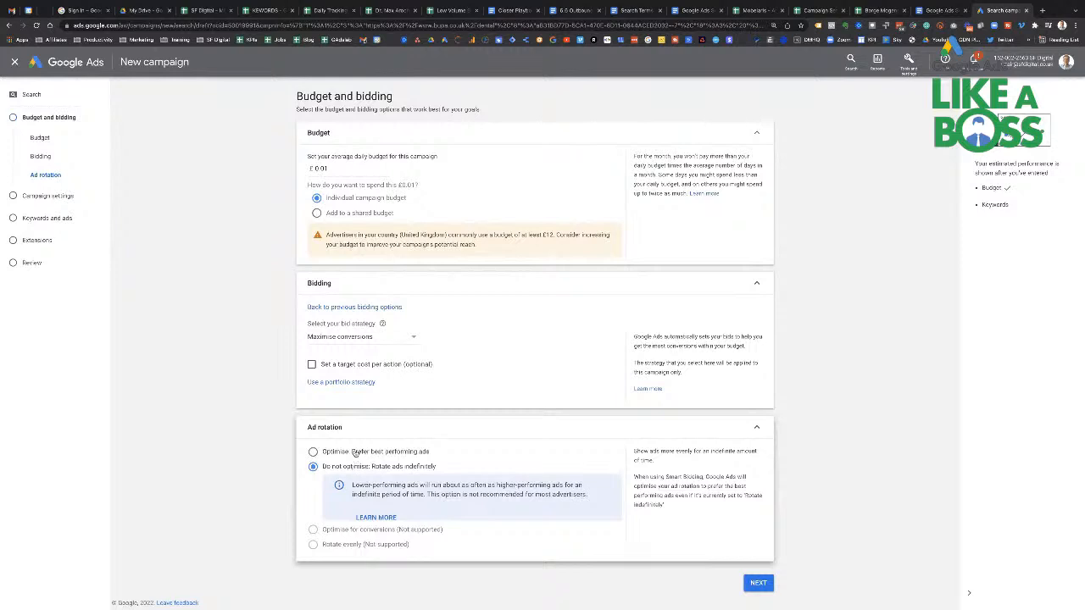
{"action": "left_click", "coordinate": [354, 452]}
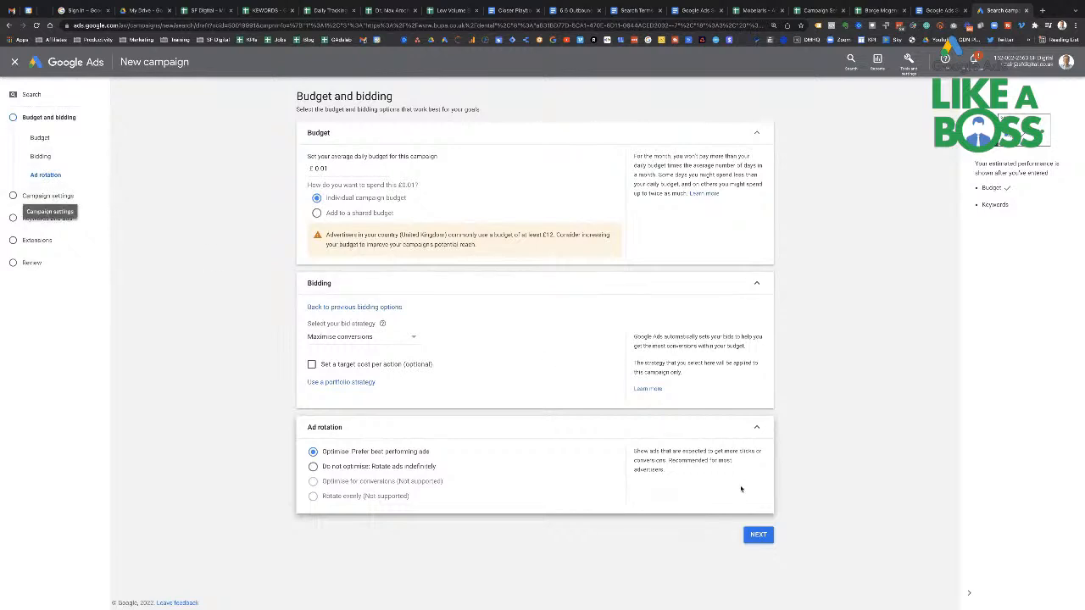
- Continue to the campaign settings and exclude the Google Display Network from the campaign's networks
{"action": "left_click", "coordinate": [758, 534]}
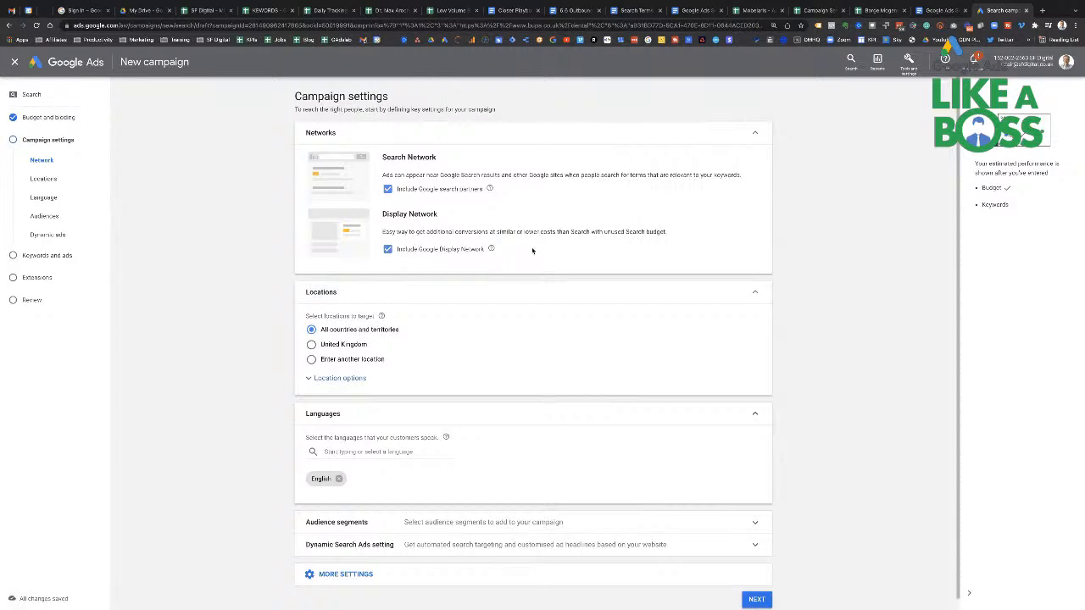
{"action": "left_click", "coordinate": [388, 250]}
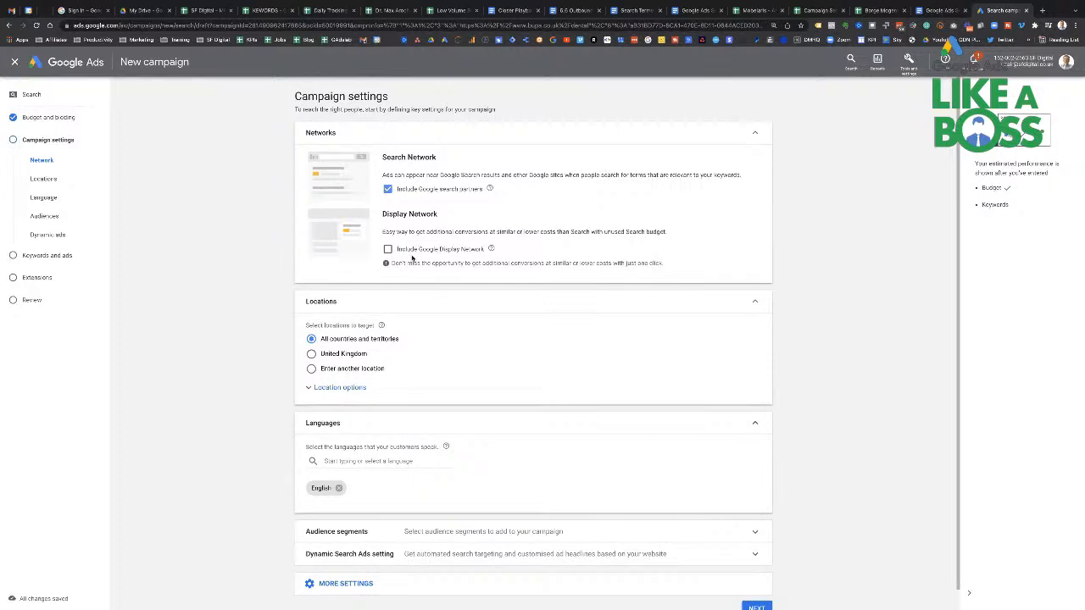
{"action": "scroll", "coordinate": [394, 223], "scroll_direction": "down", "scroll_amount": 1}
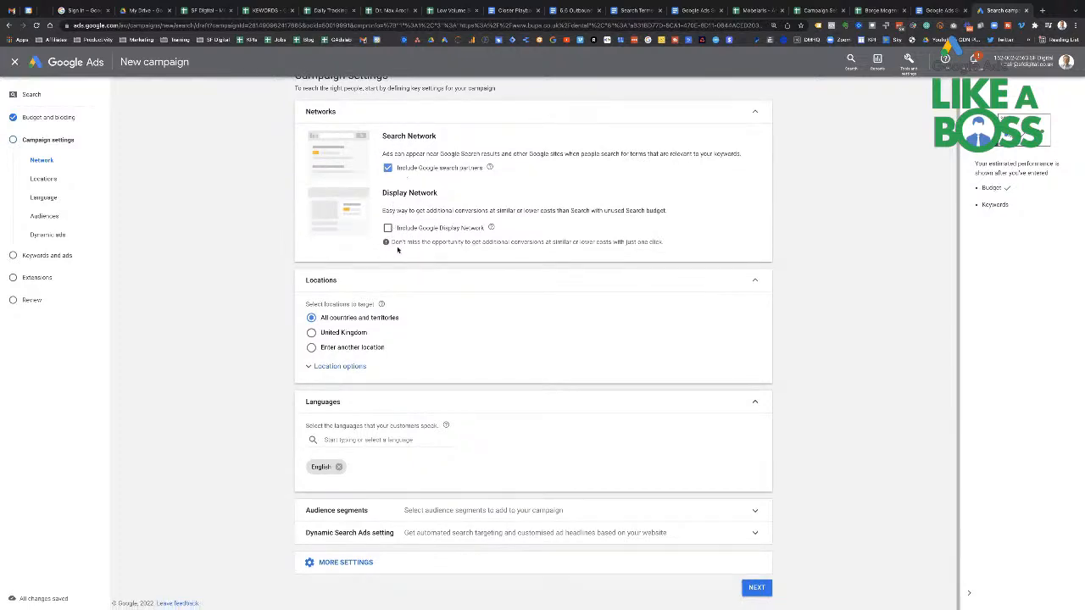
- Target a 5-mile radius around Leighton Buzzard using the advanced location search, and save the location
{"action": "left_click", "coordinate": [311, 333]}
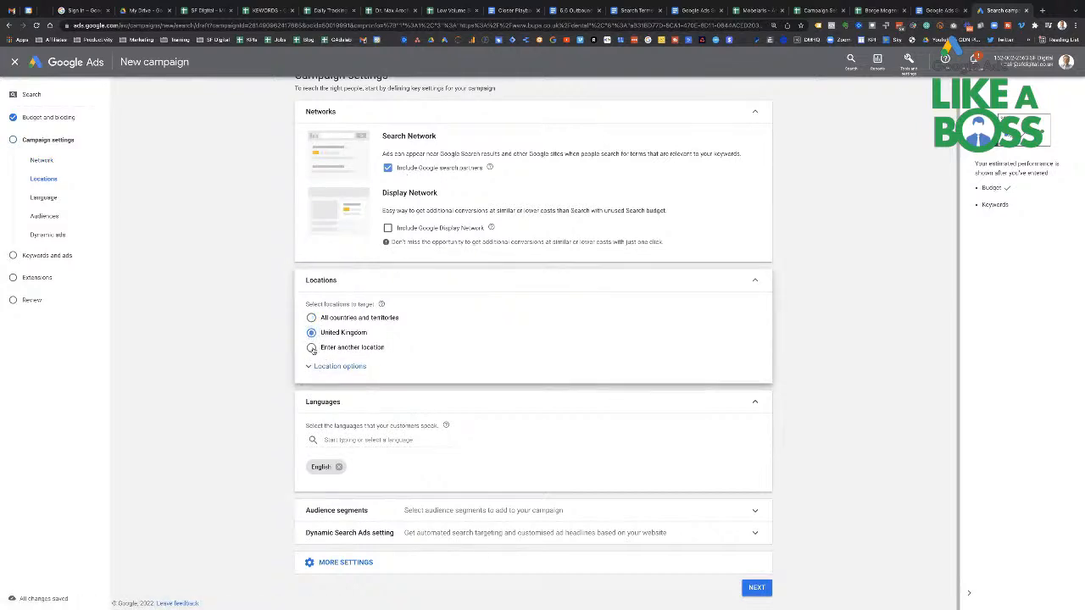
{"action": "left_click", "coordinate": [312, 349]}
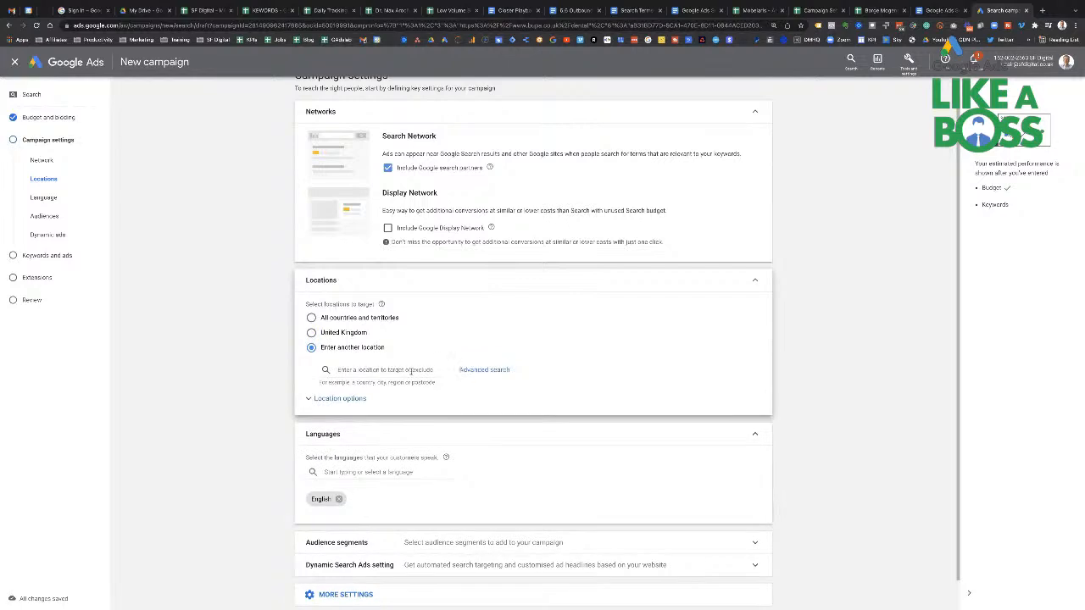
{"action": "left_click", "coordinate": [363, 370]}
{"action": "left_click", "coordinate": [476, 369]}
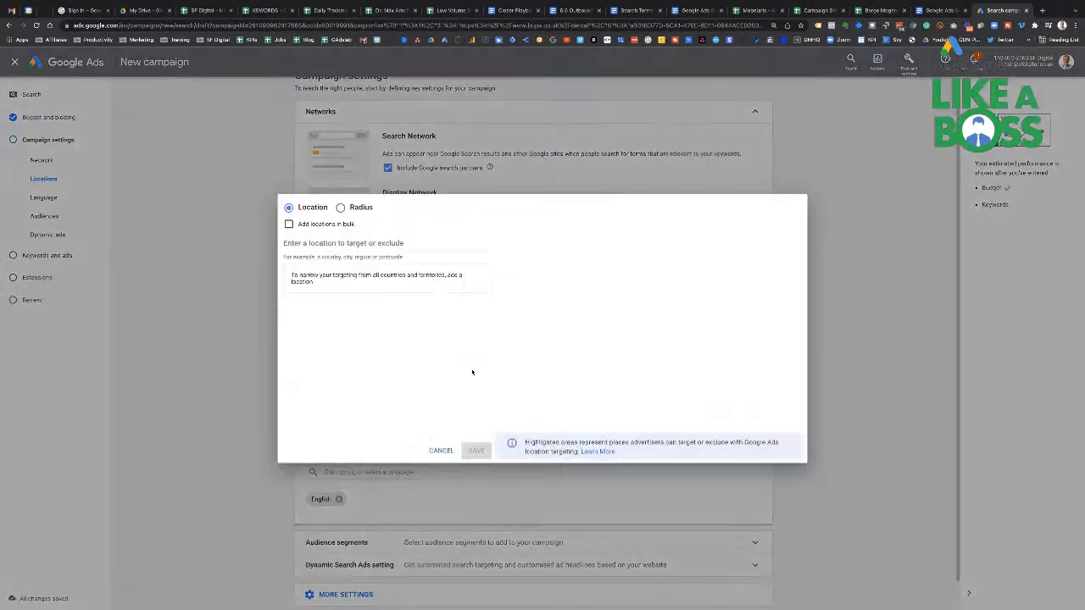
{"action": "left_click", "coordinate": [361, 209]}
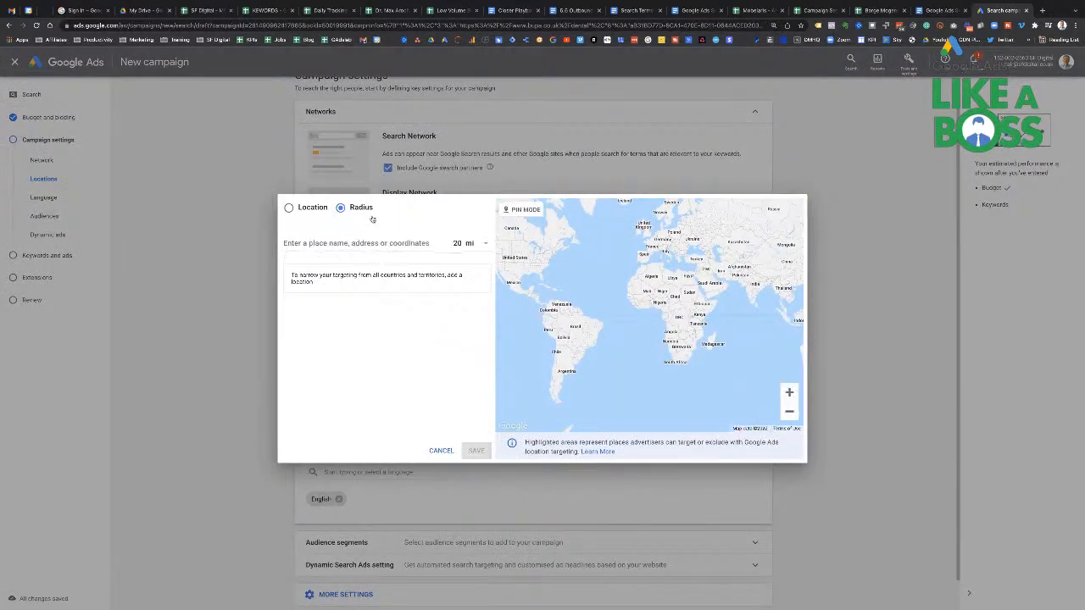
{"action": "double_click", "coordinate": [458, 244]}
{"action": "type", "text": "5"}
{"action": "left_click", "coordinate": [360, 243]}
{"action": "type", "text": "leighto"}
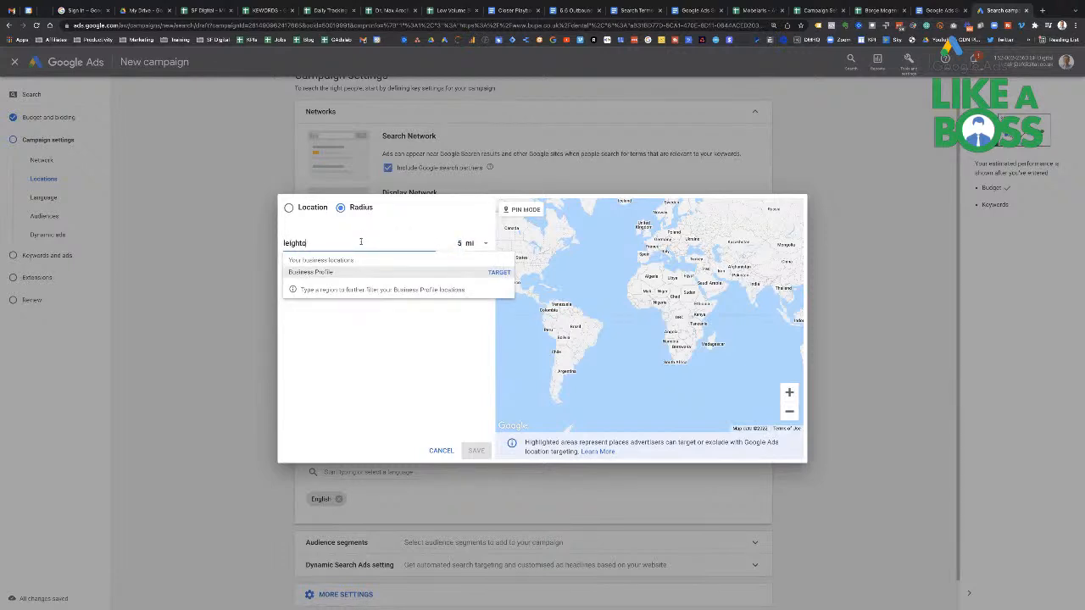
{"action": "type", "text": "n"}
{"action": "left_click", "coordinate": [354, 273]}
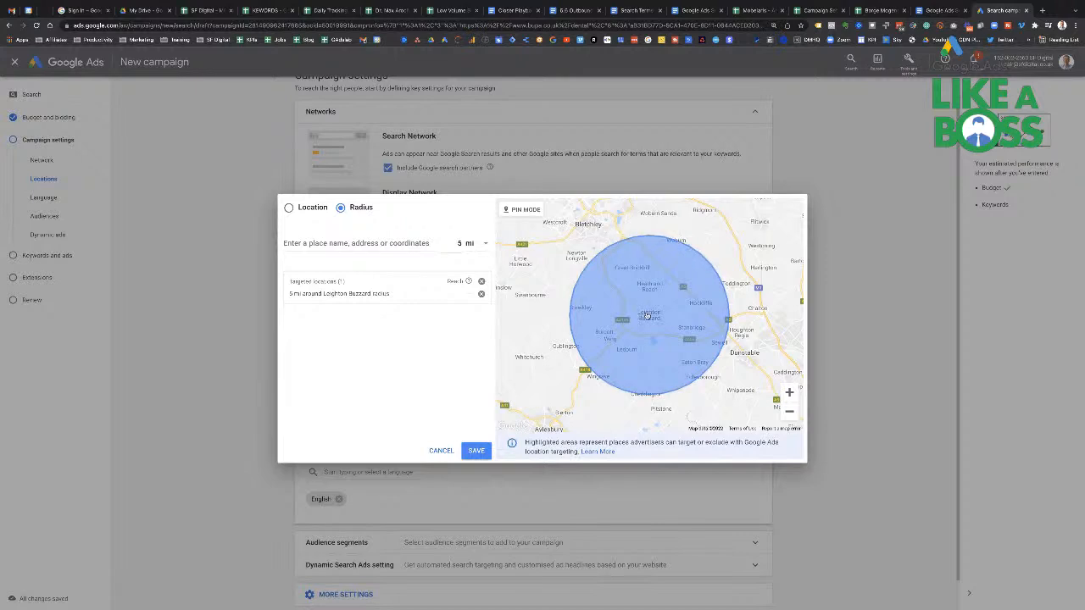
{"action": "left_click", "coordinate": [475, 452]}
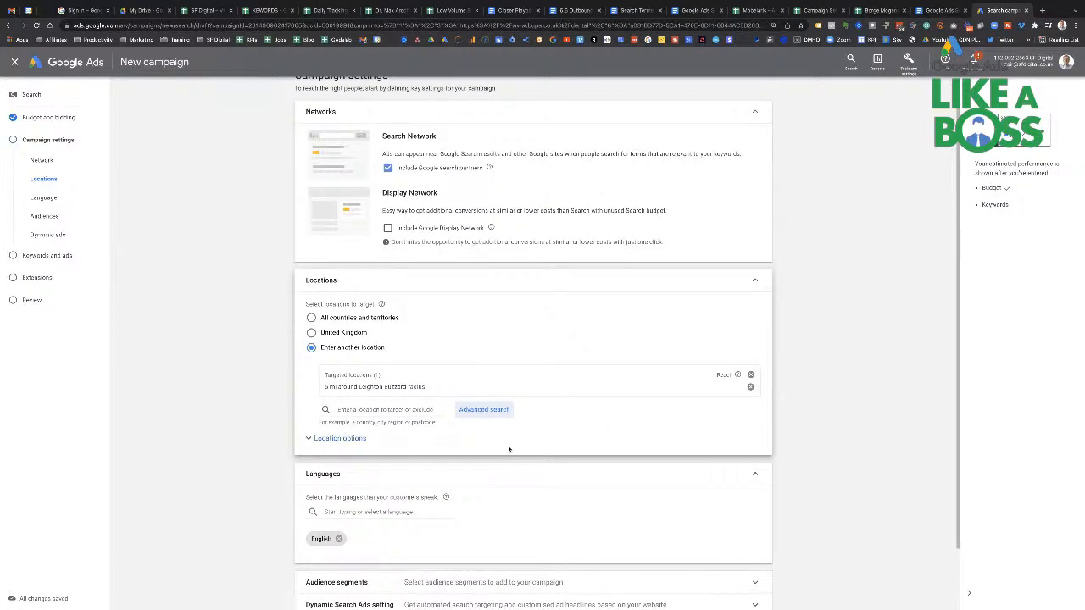
- Add all the suggested audience segments under Recent and ideas to the campaign and review the selection
{"action": "scroll", "coordinate": [509, 449], "scroll_direction": "down", "scroll_amount": 1}
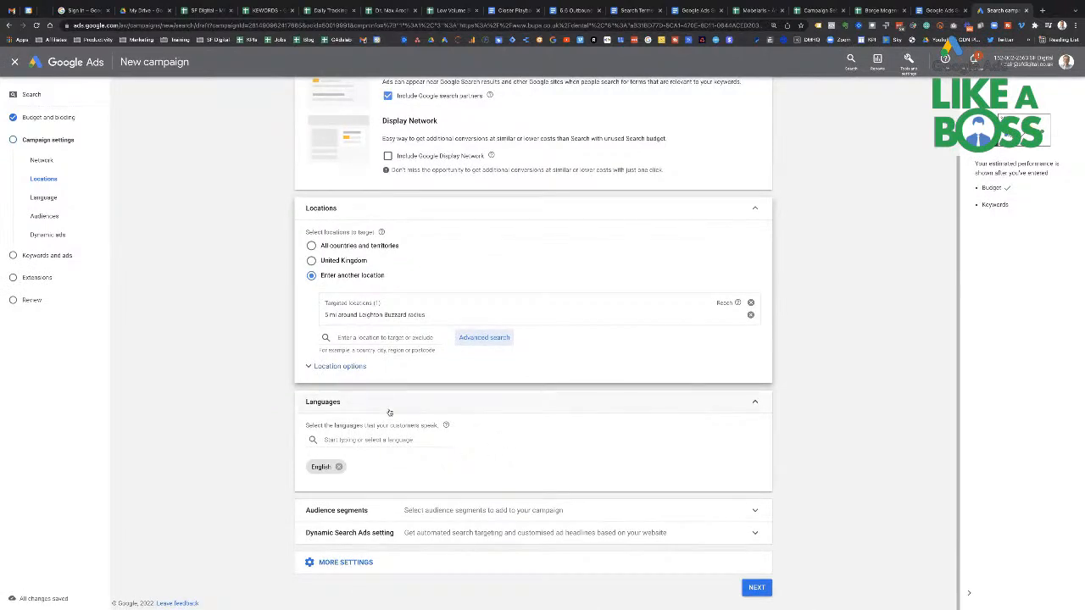
{"action": "left_click", "coordinate": [452, 512]}
{"action": "scroll", "coordinate": [451, 516], "scroll_direction": "down", "scroll_amount": 4}
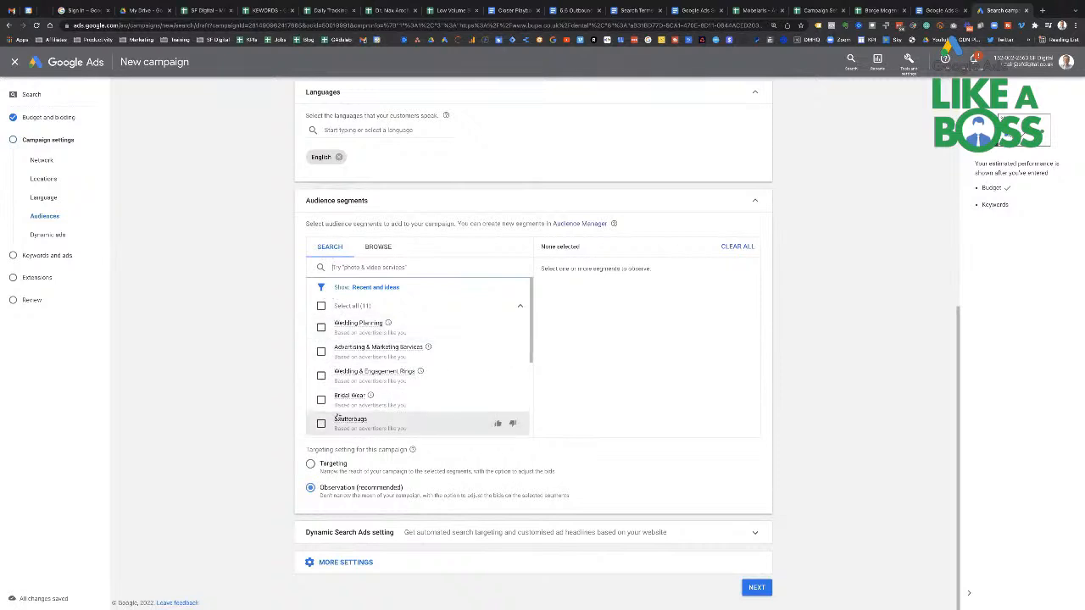
{"action": "left_click", "coordinate": [321, 329]}
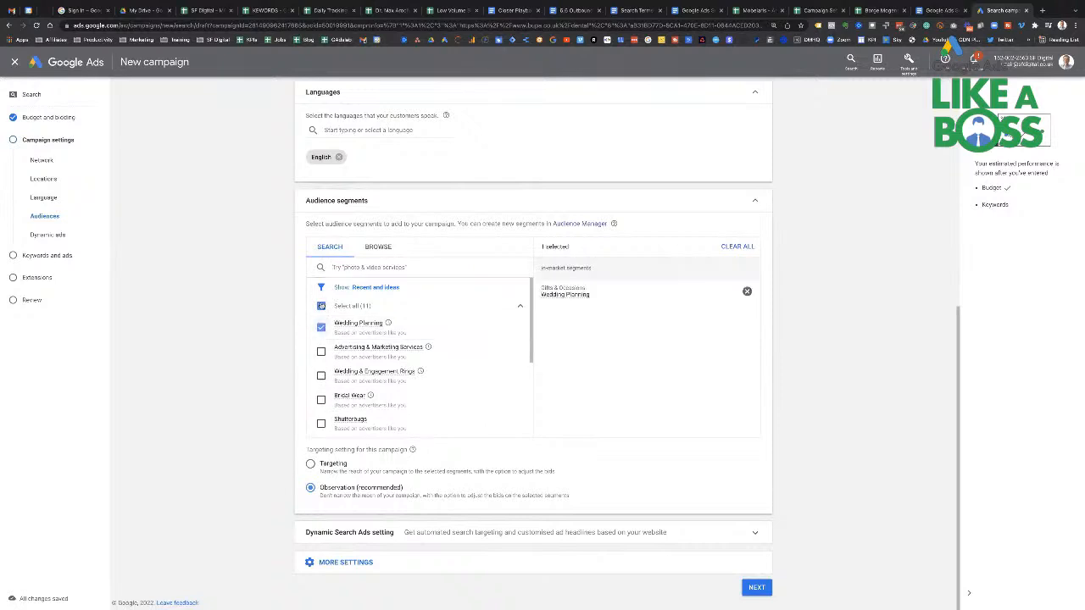
{"action": "left_click", "coordinate": [321, 306]}
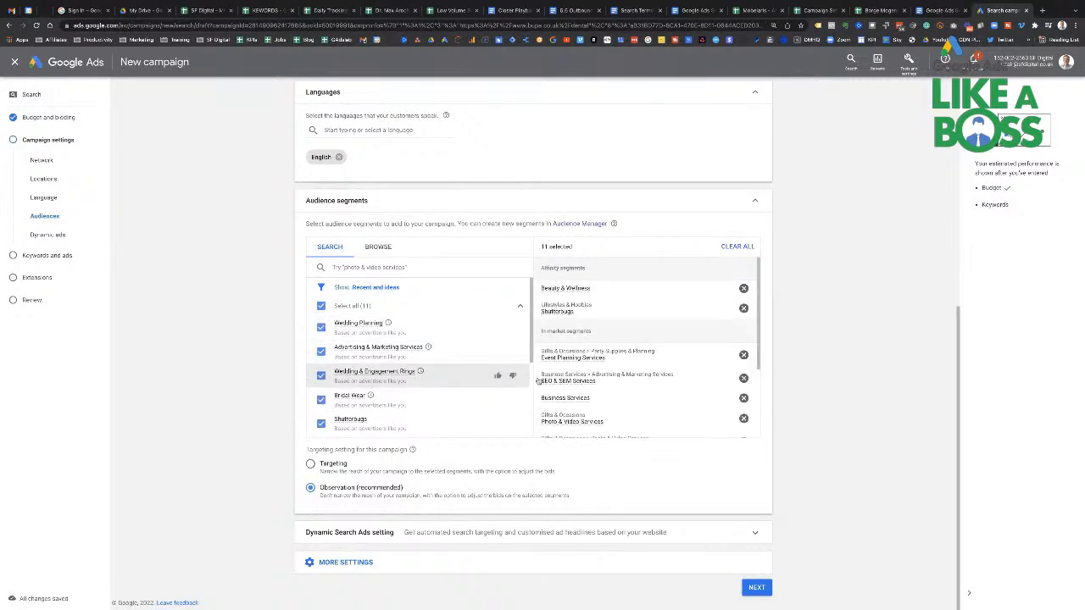
{"action": "scroll", "coordinate": [593, 373], "scroll_direction": "down", "scroll_amount": 3}
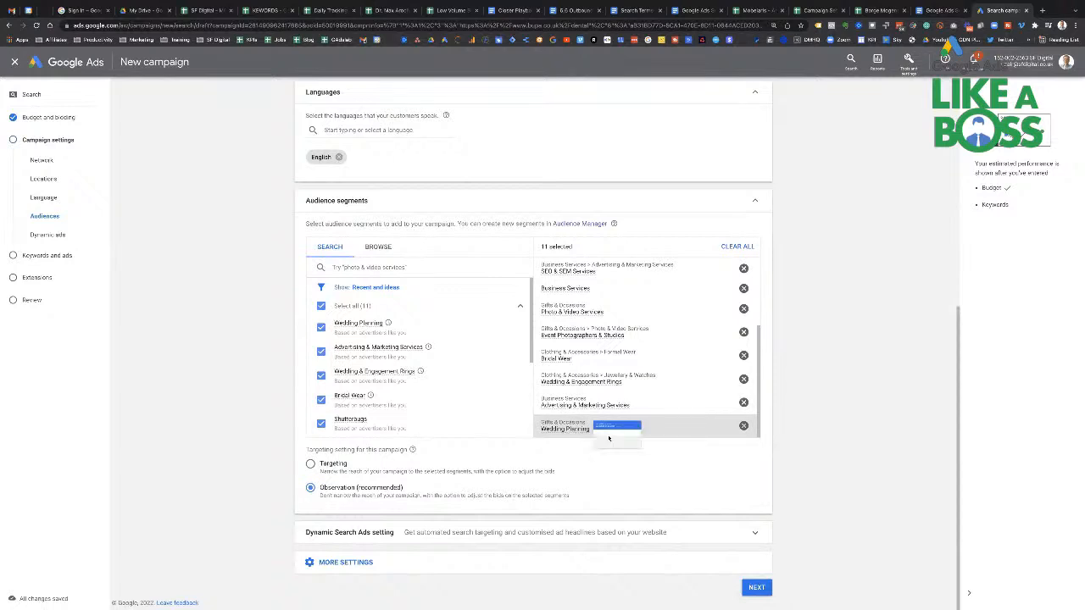
{"action": "scroll", "coordinate": [458, 425], "scroll_direction": "down", "scroll_amount": 3}
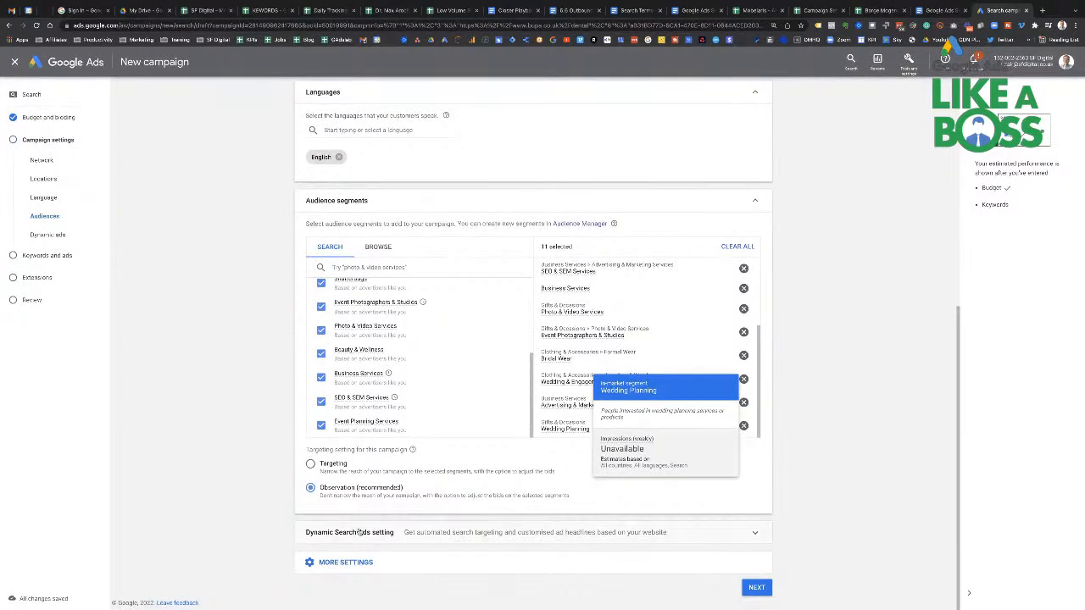
- Open the campaign's ad schedule in the additional settings and set its days to Mondays - Fridays
{"action": "left_click", "coordinate": [348, 563]}
{"action": "scroll", "coordinate": [288, 542], "scroll_direction": "down", "scroll_amount": 1}
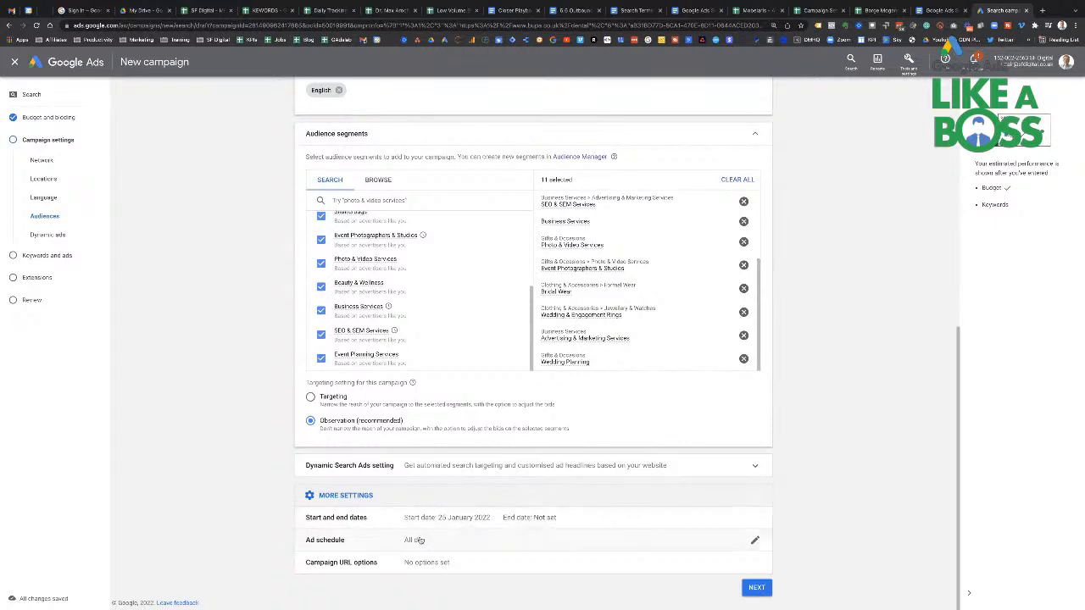
{"action": "left_click", "coordinate": [470, 547]}
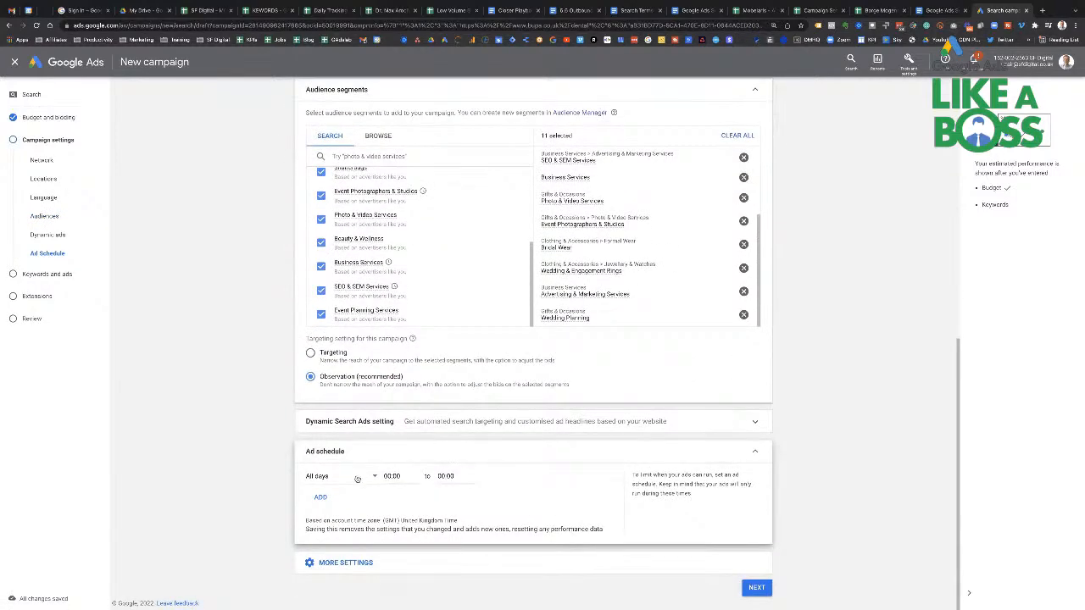
{"action": "left_click", "coordinate": [357, 479]}
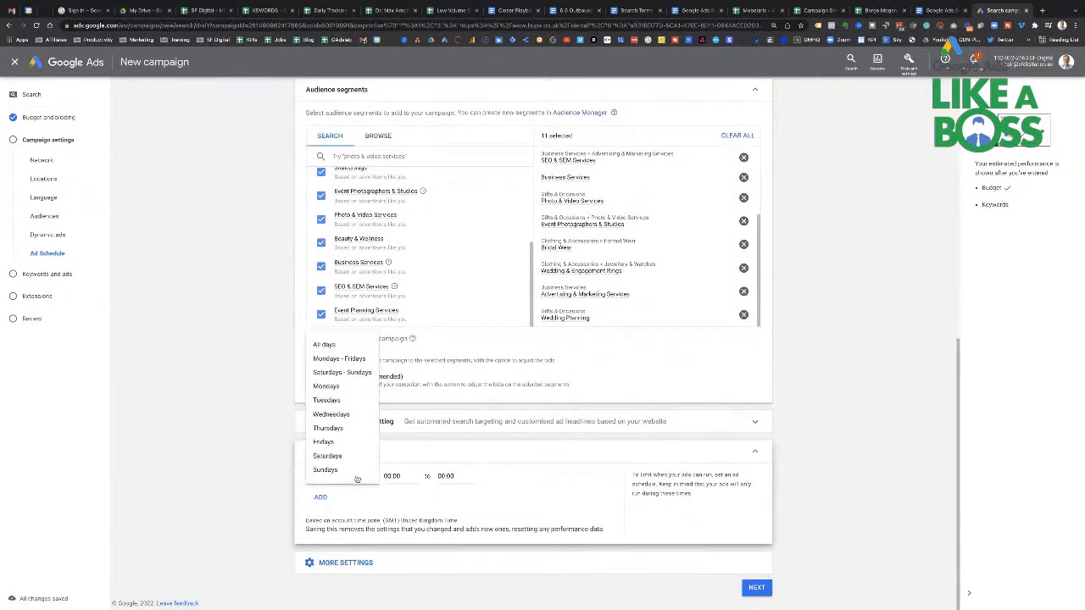
{"action": "left_click", "coordinate": [353, 354]}
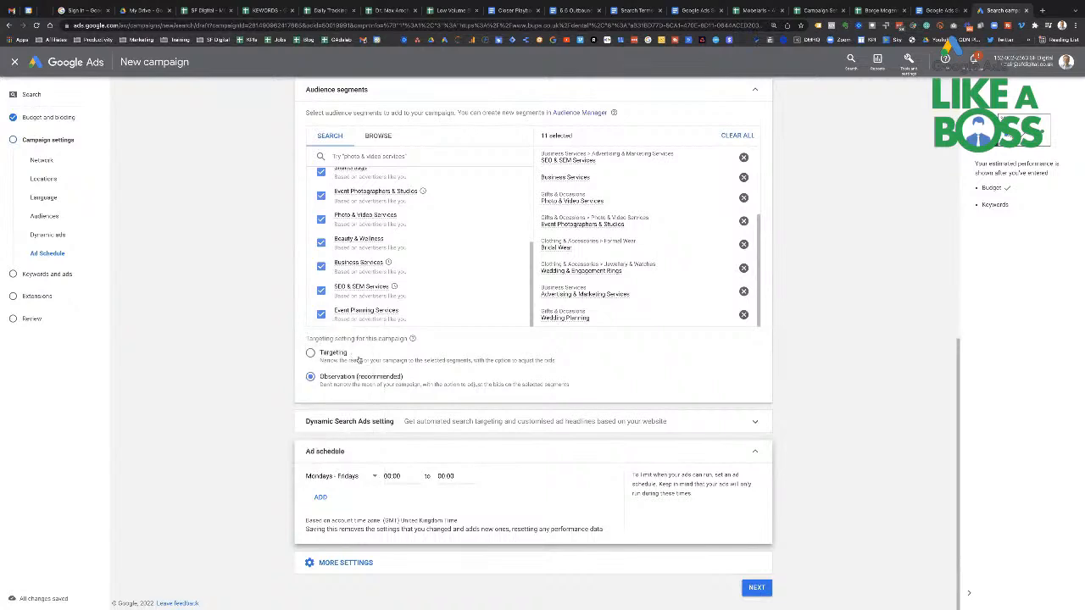
- Set the ad schedule's running hours from 09:00 to 17:00
{"action": "left_click", "coordinate": [407, 476]}
{"action": "scroll", "coordinate": [397, 424], "scroll_direction": "down", "scroll_amount": 5}
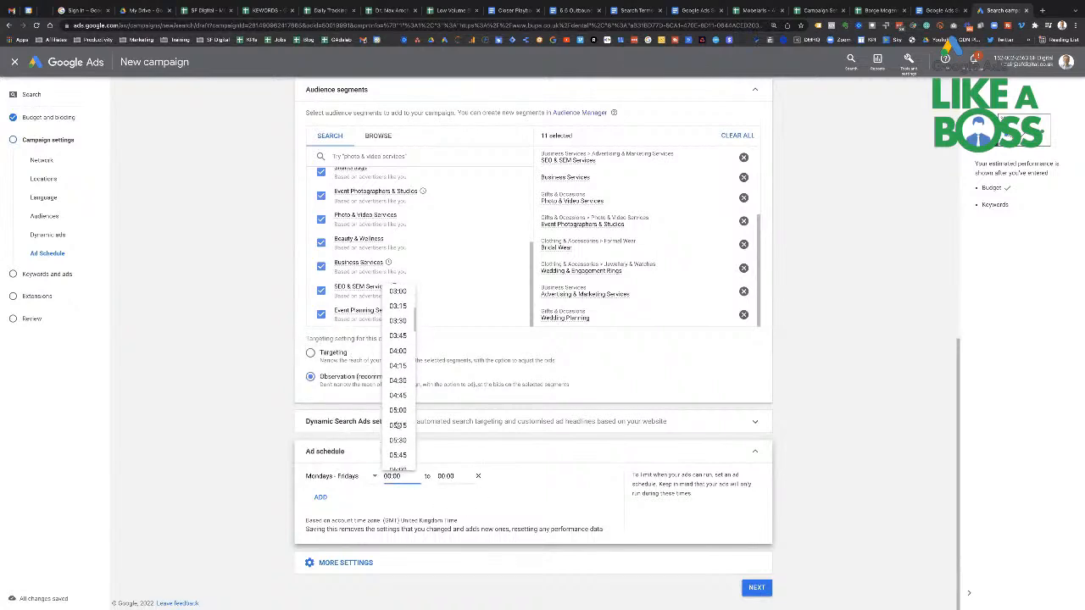
{"action": "scroll", "coordinate": [397, 426], "scroll_direction": "down", "scroll_amount": 4}
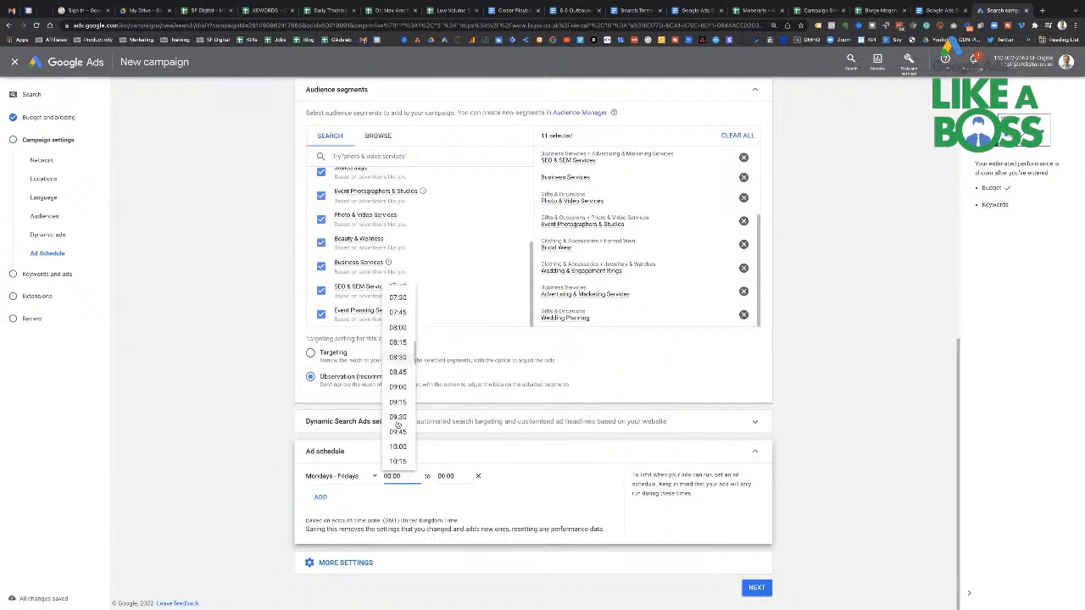
{"action": "left_click", "coordinate": [398, 377]}
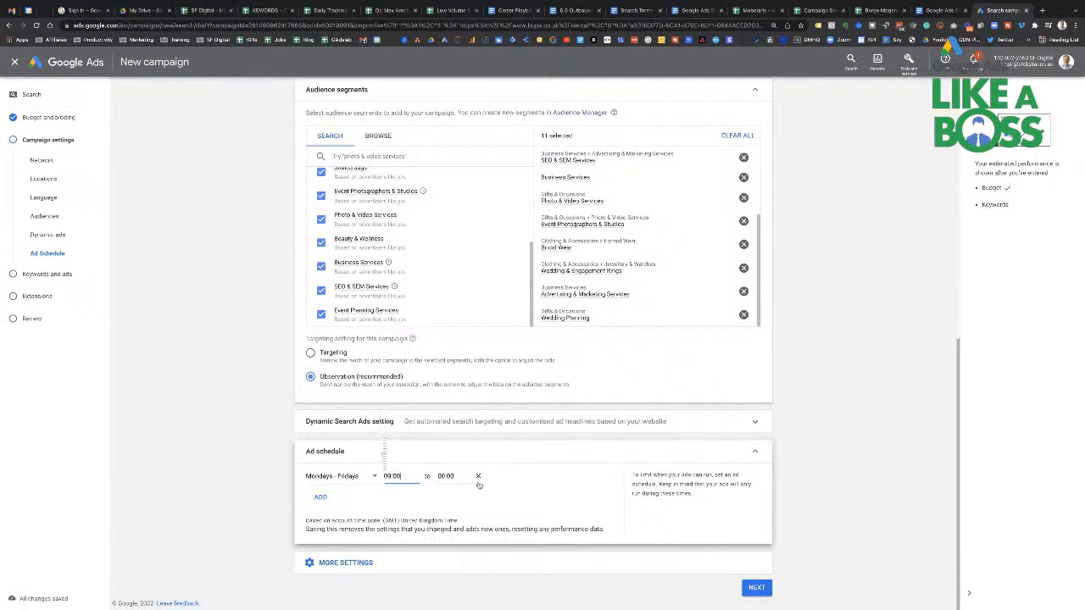
{"action": "left_click", "coordinate": [460, 474]}
{"action": "scroll", "coordinate": [456, 428], "scroll_direction": "down", "scroll_amount": 5}
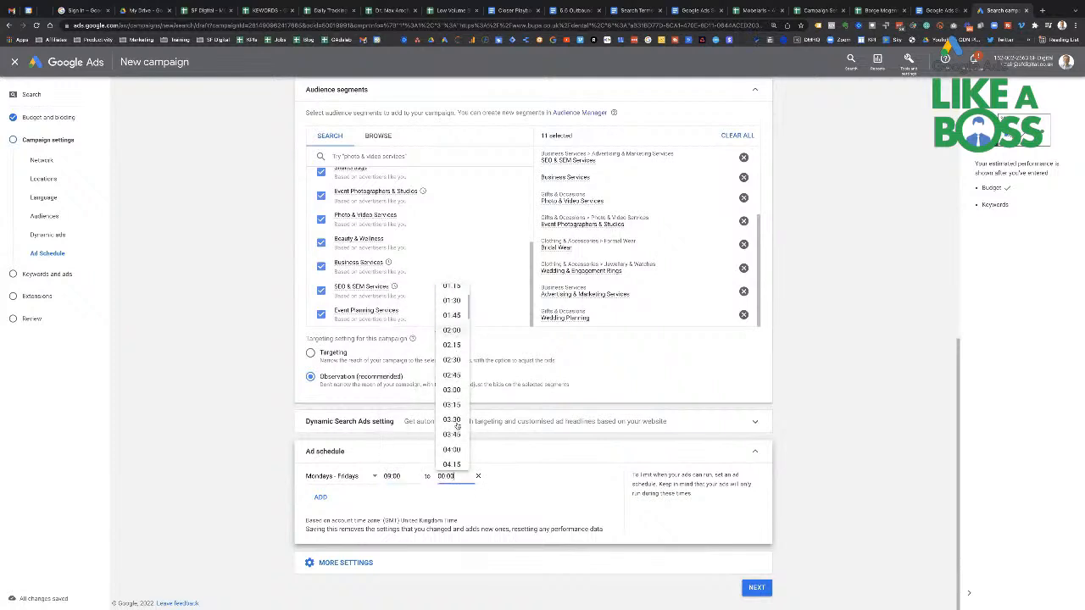
{"action": "scroll", "coordinate": [456, 428], "scroll_direction": "down", "scroll_amount": 10}
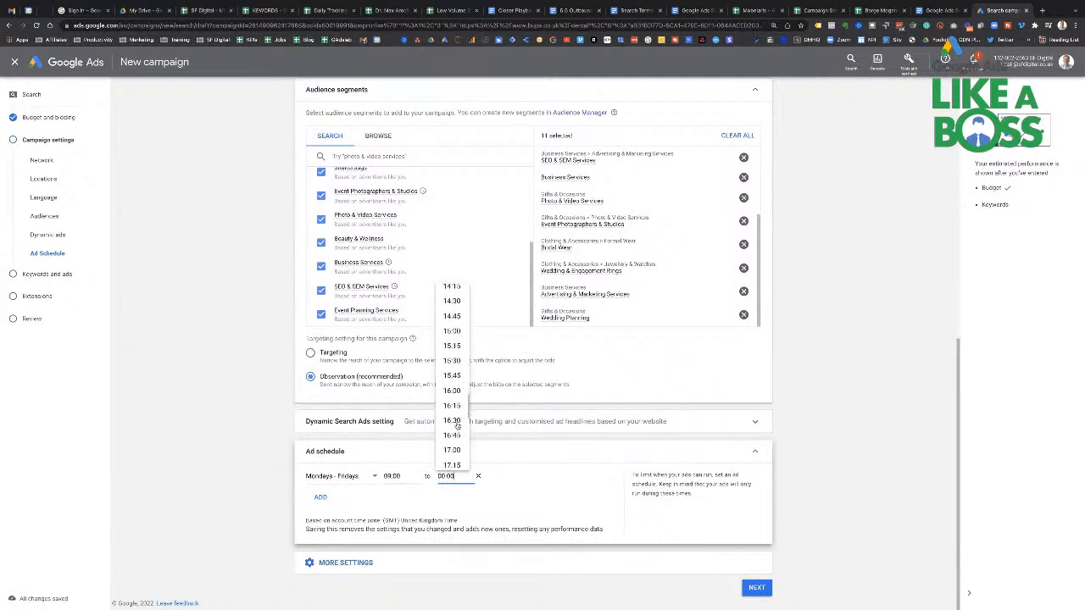
{"action": "scroll", "coordinate": [456, 428], "scroll_direction": "up", "scroll_amount": 3}
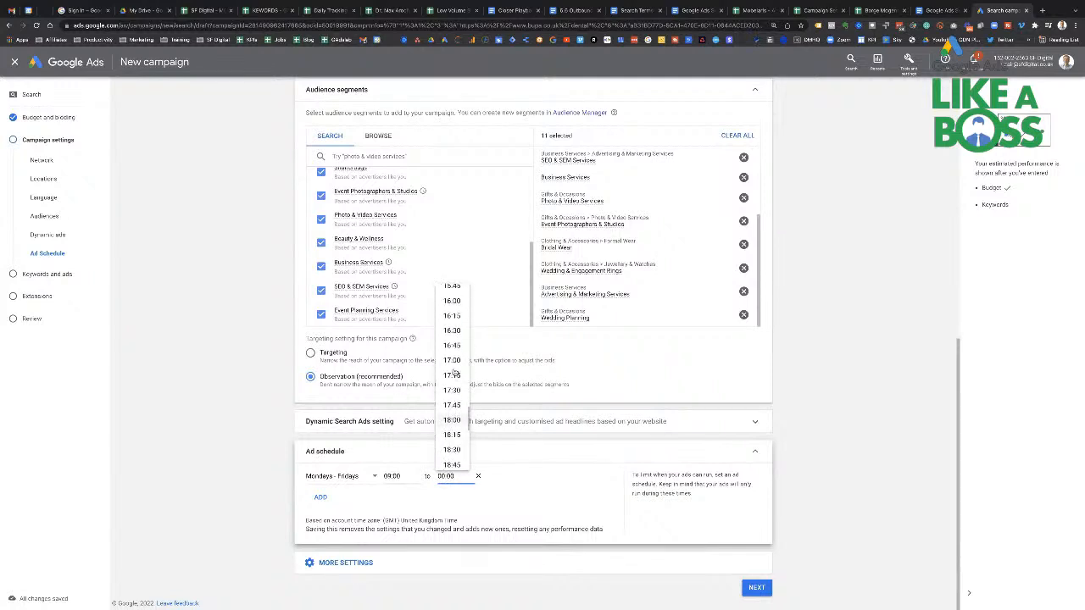
{"action": "left_click", "coordinate": [454, 371]}
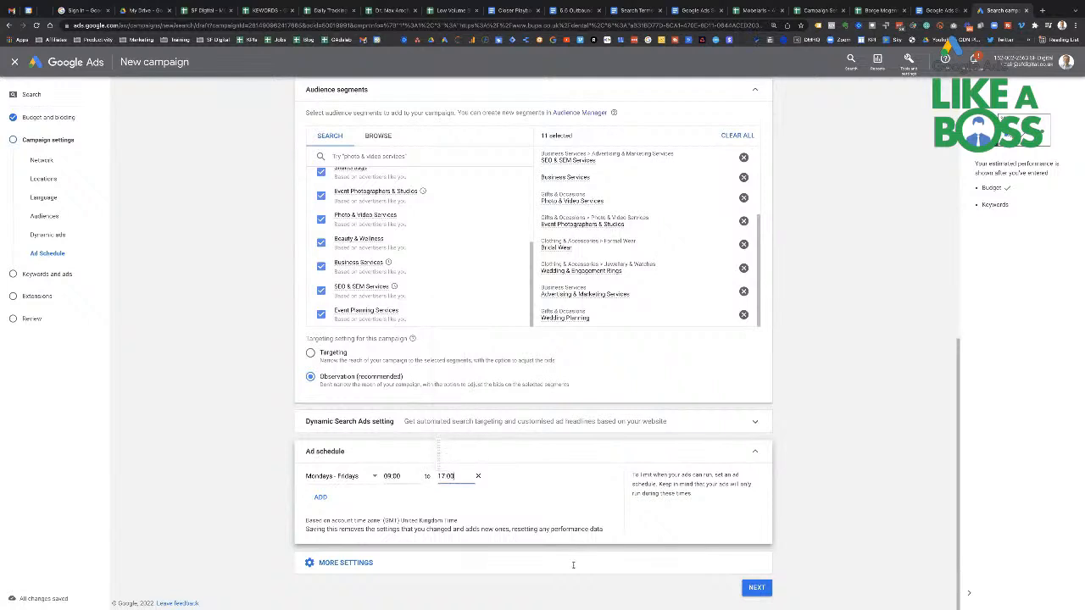
- Check the remaining additional campaign settings and continue to the Keywords and ads stage
{"action": "left_click", "coordinate": [657, 566]}
{"action": "scroll", "coordinate": [657, 565], "scroll_direction": "down", "scroll_amount": 1}
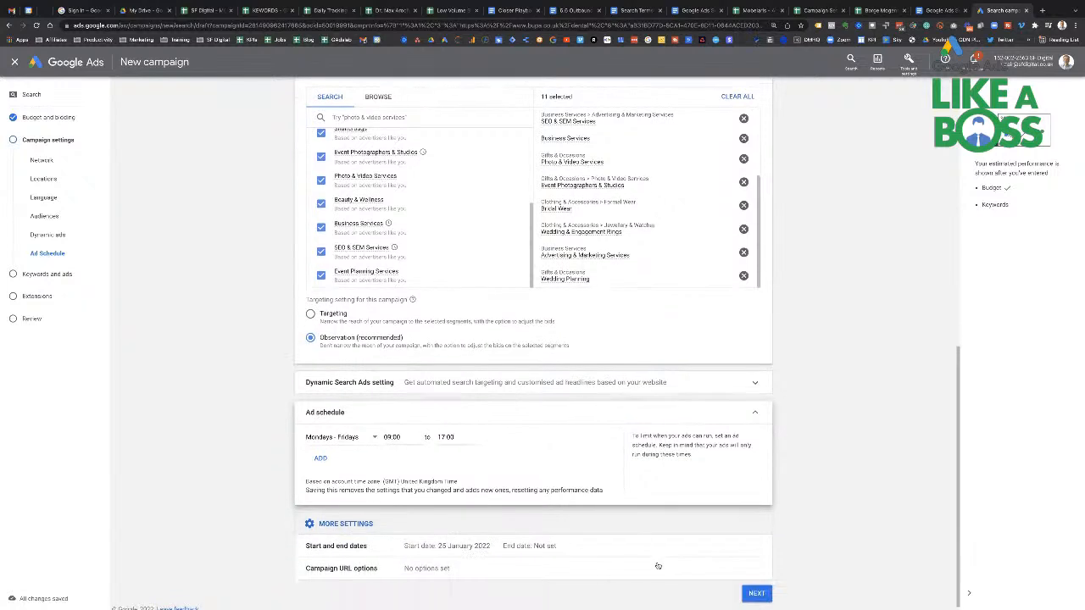
{"action": "left_click", "coordinate": [754, 589]}
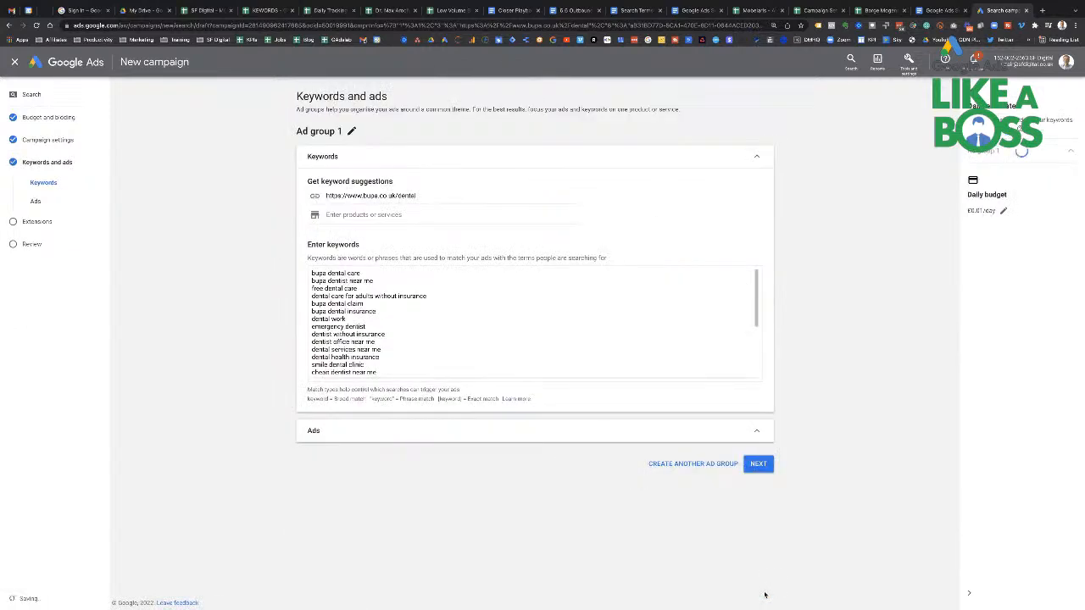
{"action": "left_click", "coordinate": [493, 436]}
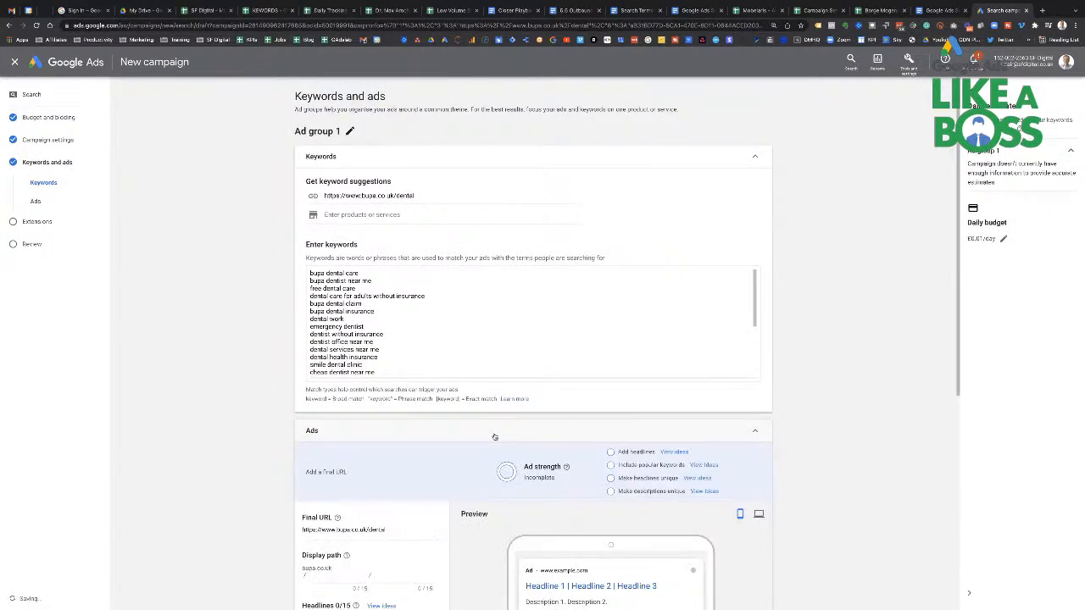
{"action": "left_click_drag", "start_coordinate": [416, 196], "coordinate": [326, 196]}
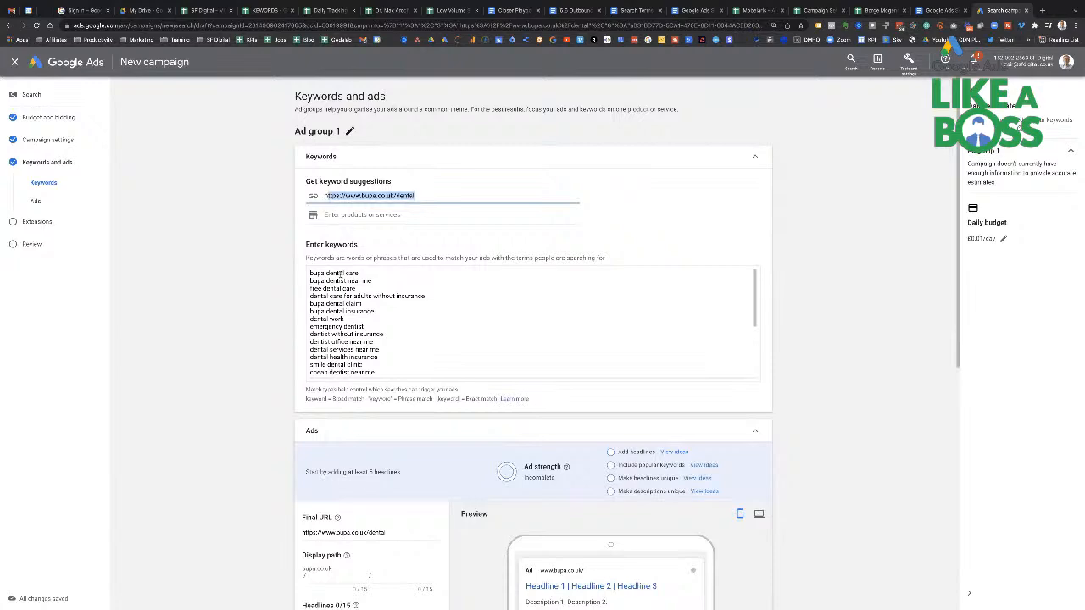
{"action": "scroll", "coordinate": [362, 315], "scroll_direction": "down", "scroll_amount": 5}
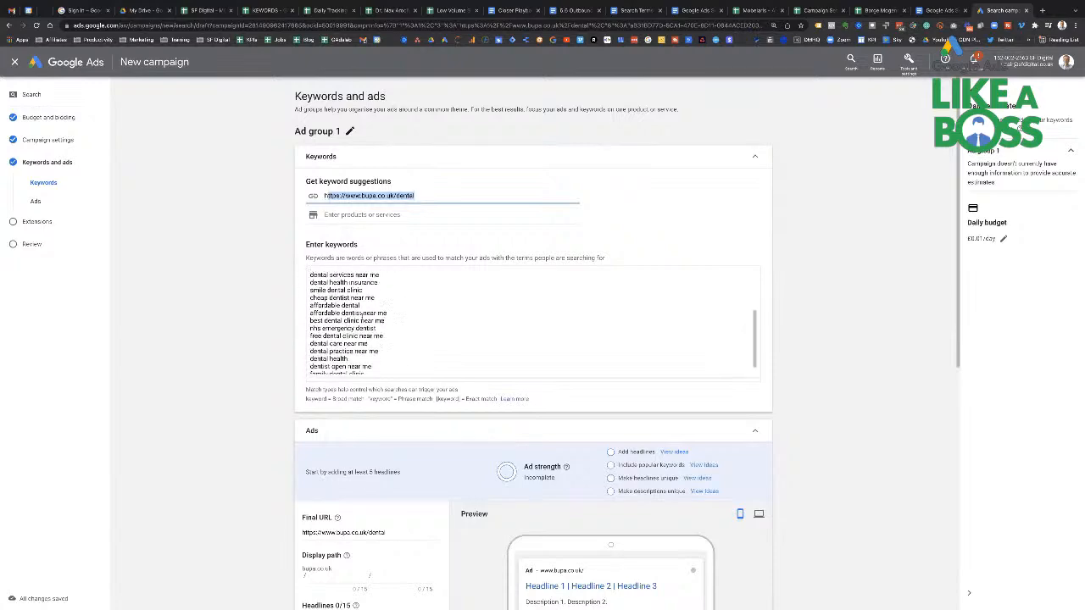
{"action": "scroll", "coordinate": [362, 315], "scroll_direction": "up", "scroll_amount": 5}
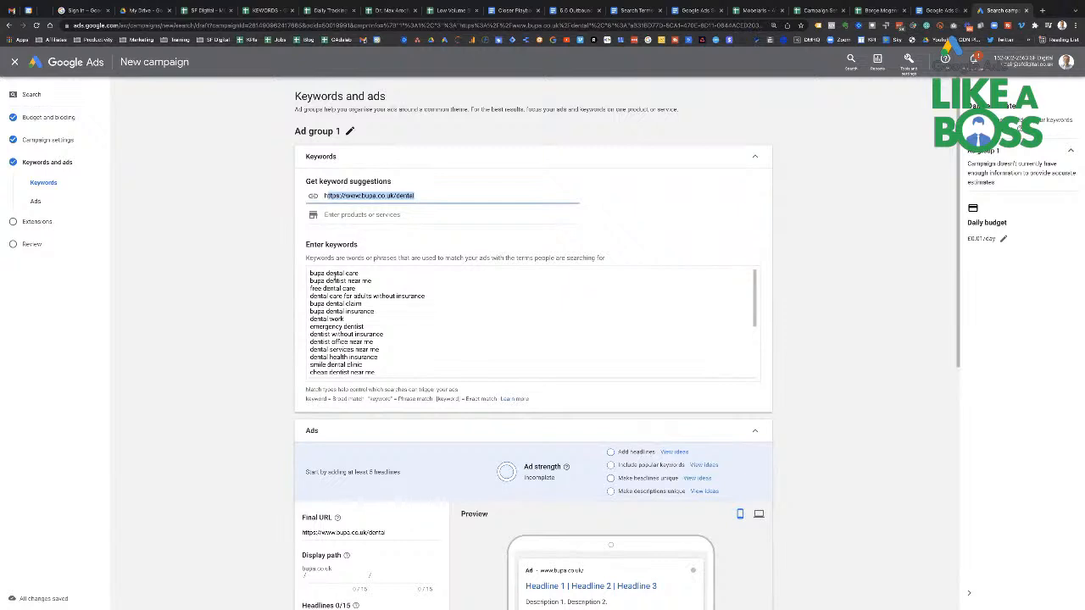
{"action": "left_click_drag", "start_coordinate": [311, 273], "coordinate": [358, 273]}
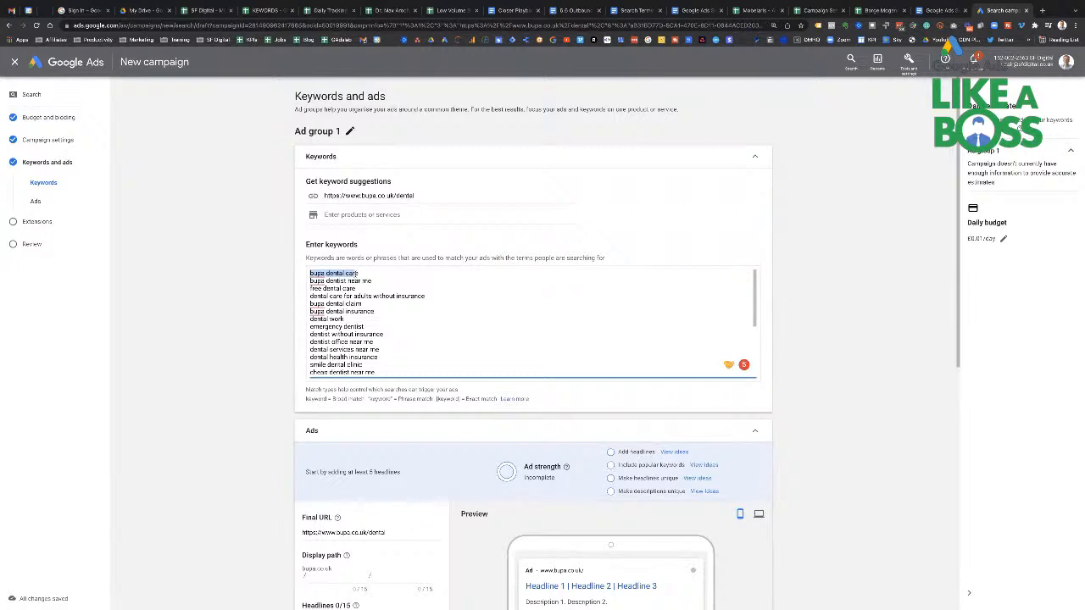
{"action": "left_click", "coordinate": [357, 292]}
{"action": "left_click_drag", "start_coordinate": [357, 289], "coordinate": [309, 289]}
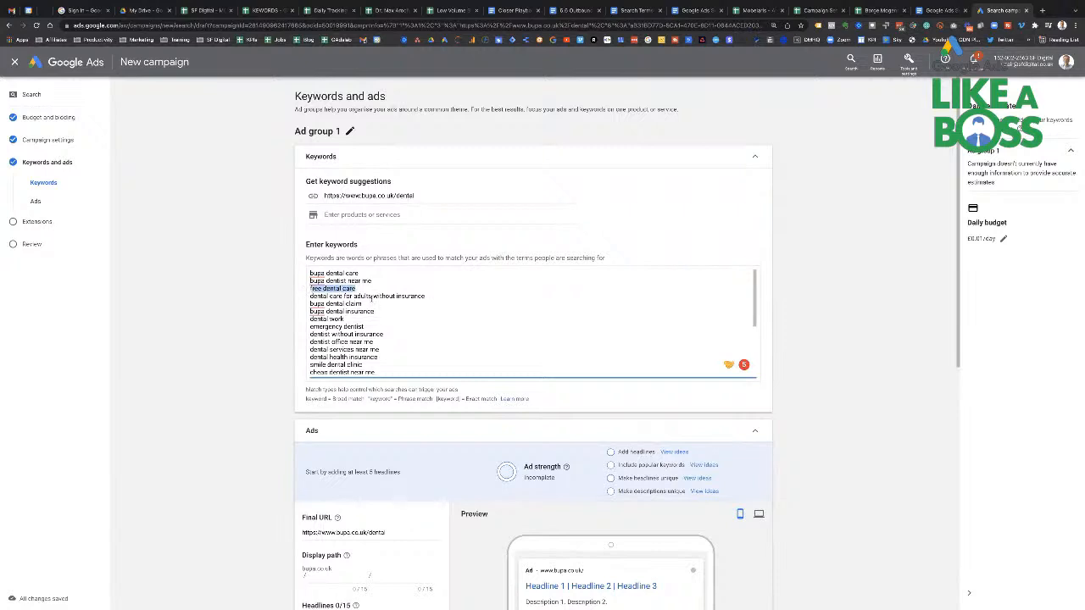
{"action": "left_click_drag", "start_coordinate": [426, 295], "coordinate": [309, 302]}
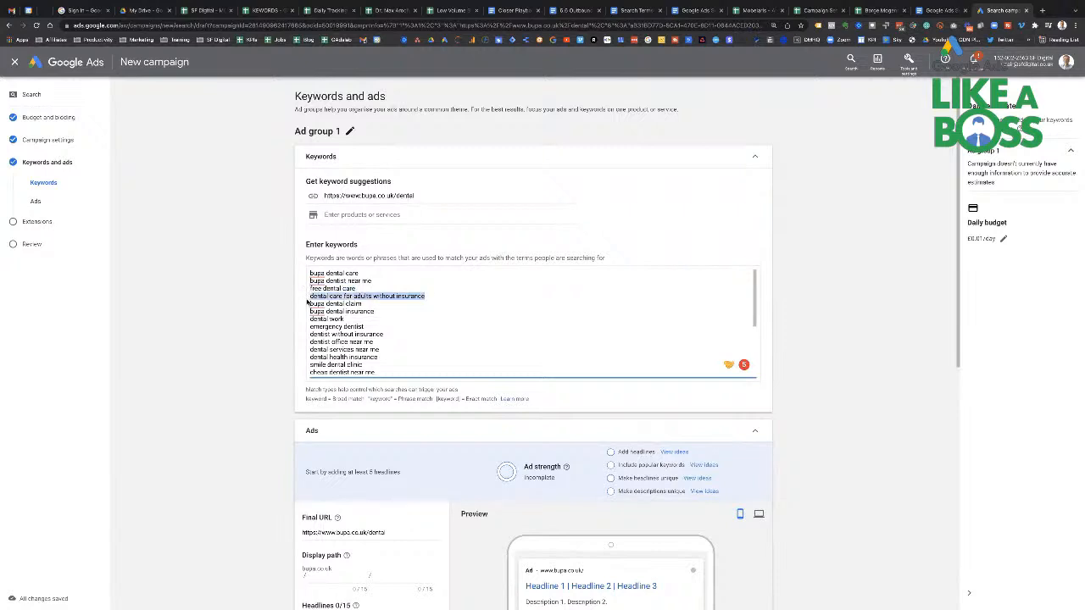
{"action": "left_click", "coordinate": [339, 303]}
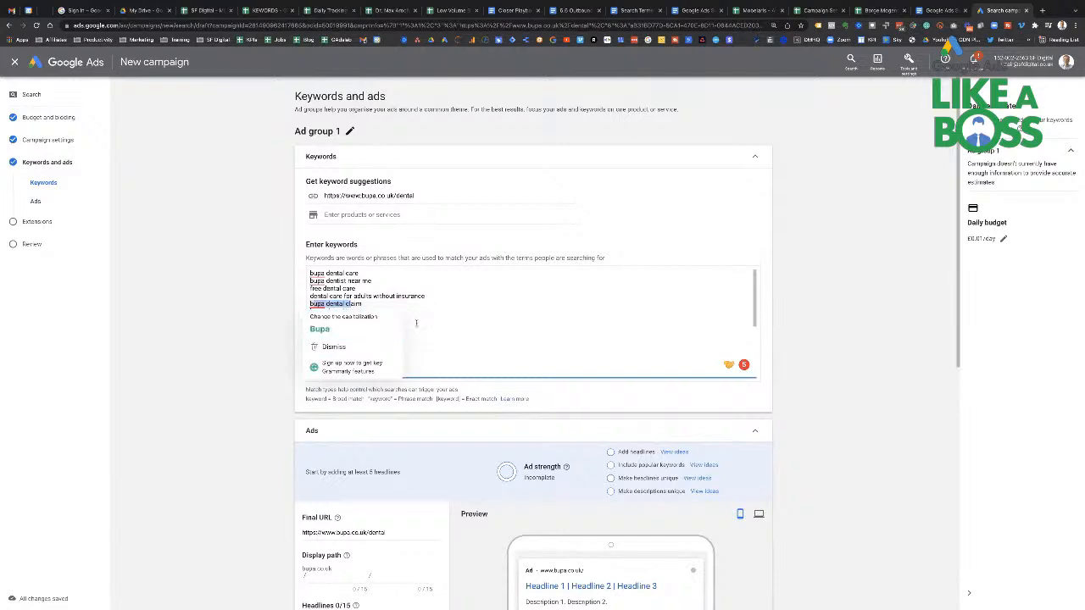
{"action": "key", "text": "ctrl+v"}
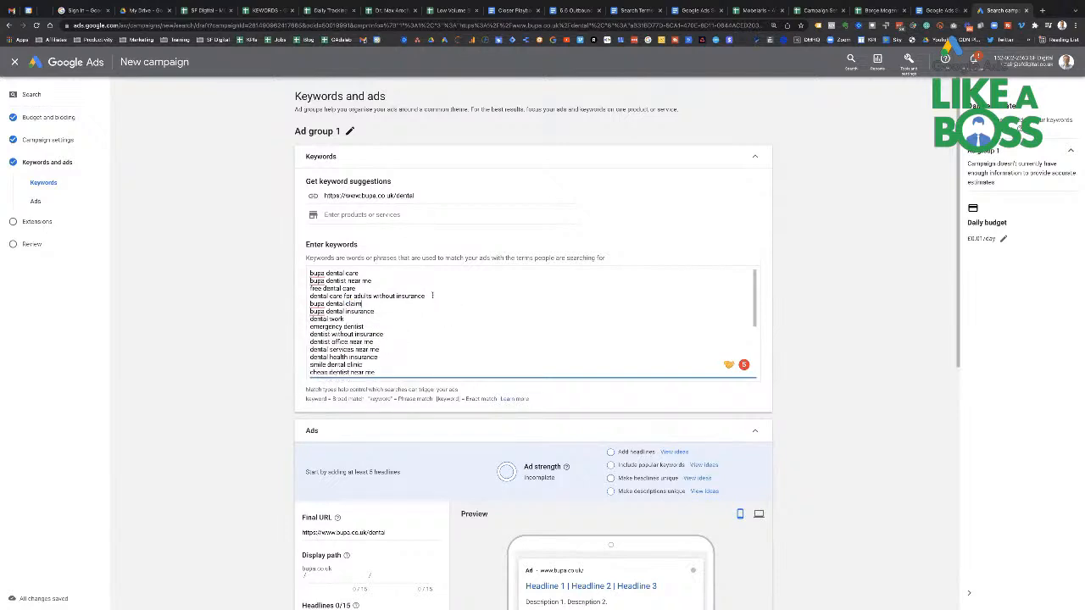
- Delete "dental care for adults without insurance", "dental work" and "emergency dentist" from the ad group's keywords
{"action": "left_click_drag", "start_coordinate": [428, 296], "coordinate": [310, 289]}
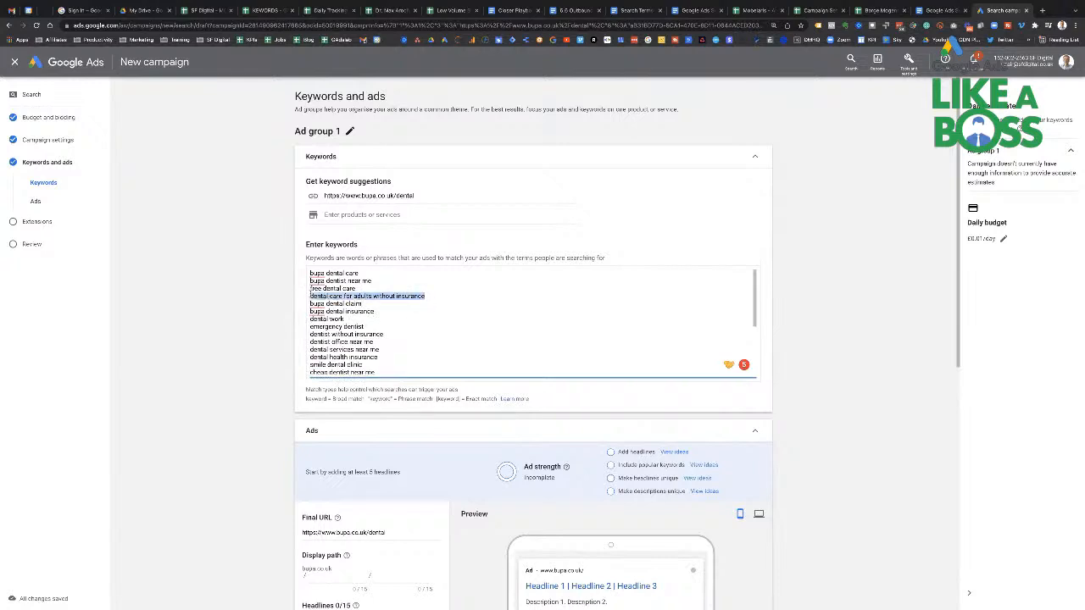
{"action": "key", "text": "BackSpace"}
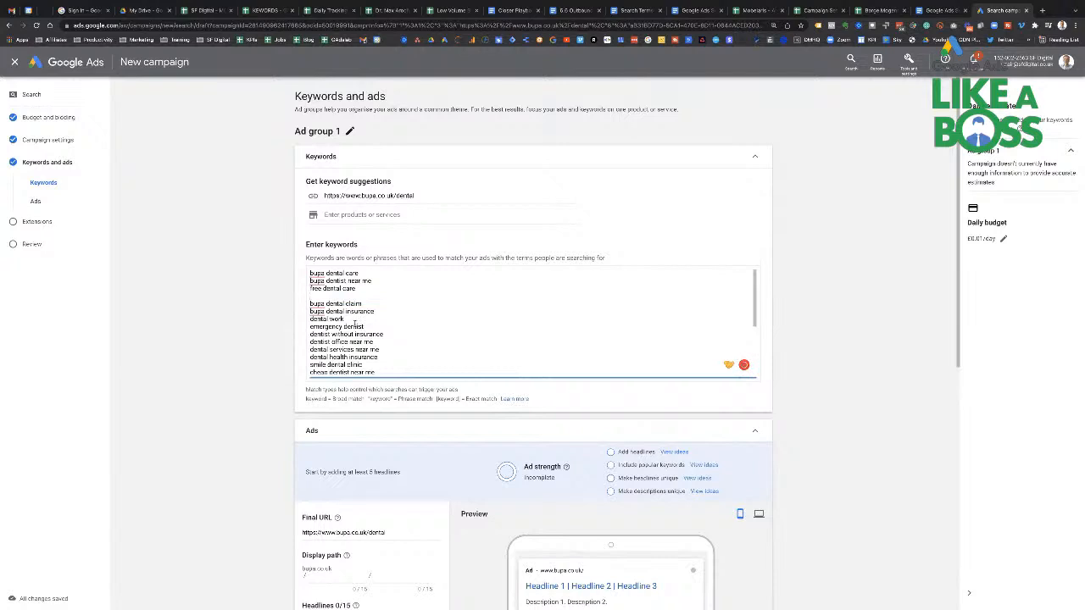
{"action": "key", "text": "BackSpace"}
{"action": "left_click_drag", "start_coordinate": [345, 311], "coordinate": [300, 316]}
{"action": "key", "text": "BackSpace"}
{"action": "key", "text": "BackSpace"}
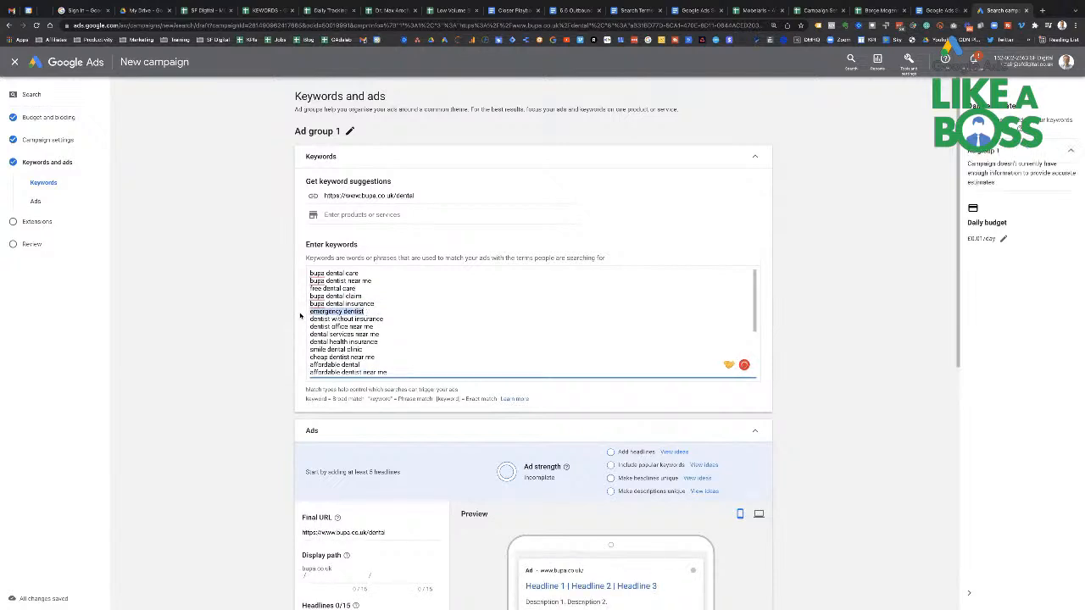
{"action": "key", "text": "BackSpace"}
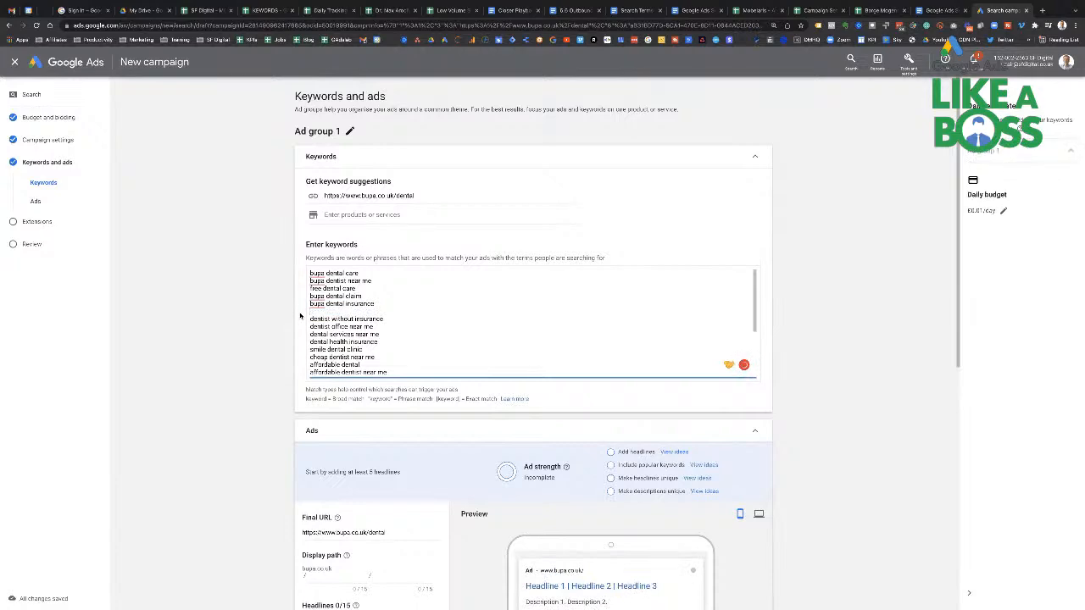
- Enlarge the page and read through the rest of the keyword list, checking which terms suit the campaign
{"action": "key", "text": "ctrl+plus"}
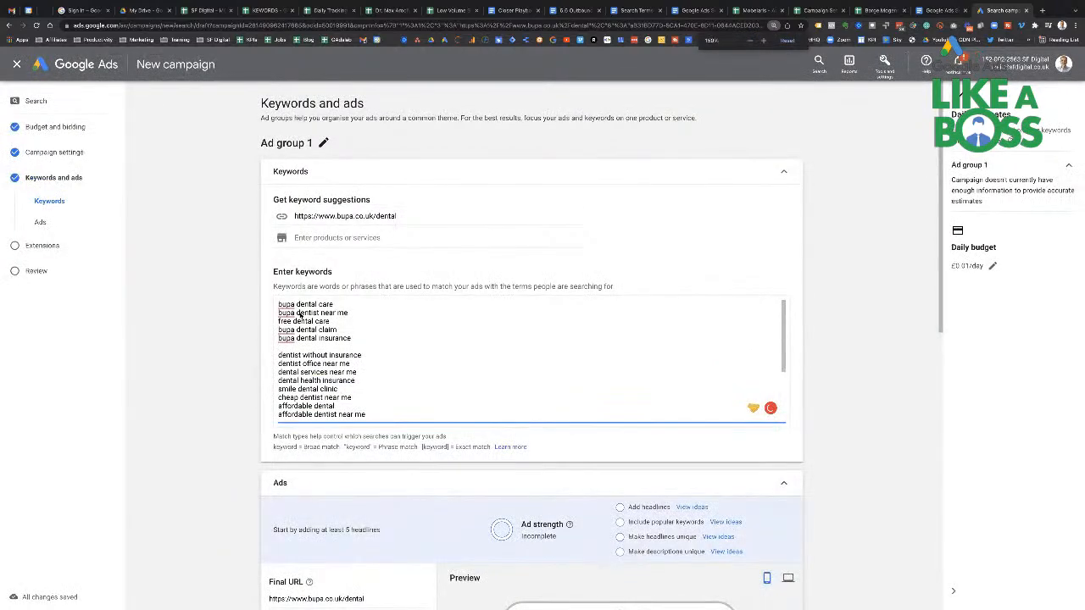
{"action": "key", "text": "ctrl+plus"}
{"action": "key", "text": "ctrl+plus"}
{"action": "scroll", "coordinate": [300, 314], "scroll_direction": "down", "scroll_amount": 3}
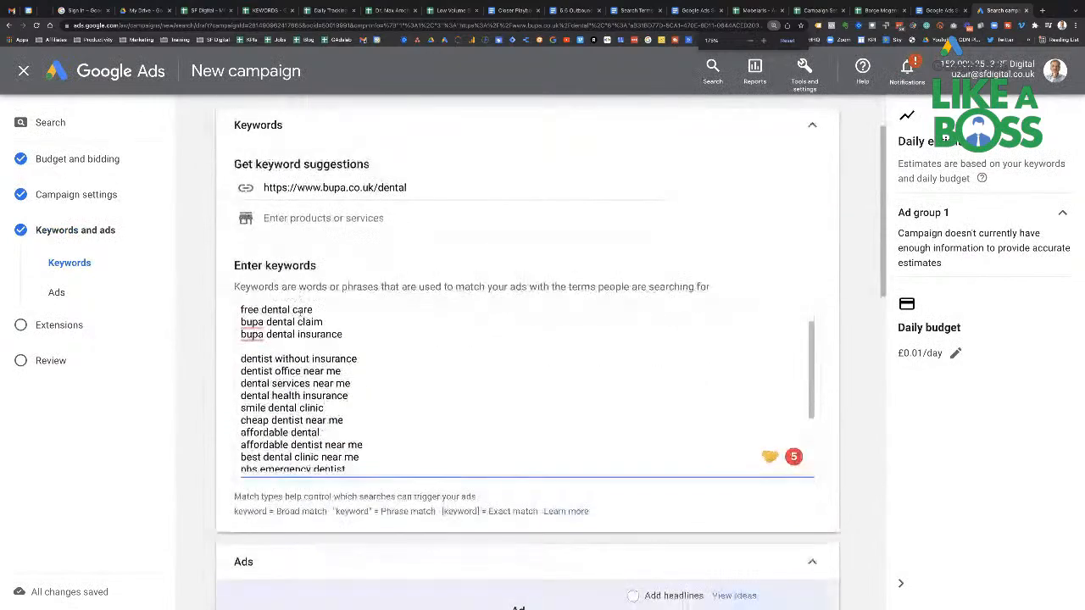
{"action": "scroll", "coordinate": [300, 314], "scroll_direction": "up", "scroll_amount": 1}
{"action": "scroll", "coordinate": [300, 314], "scroll_direction": "up", "scroll_amount": 1}
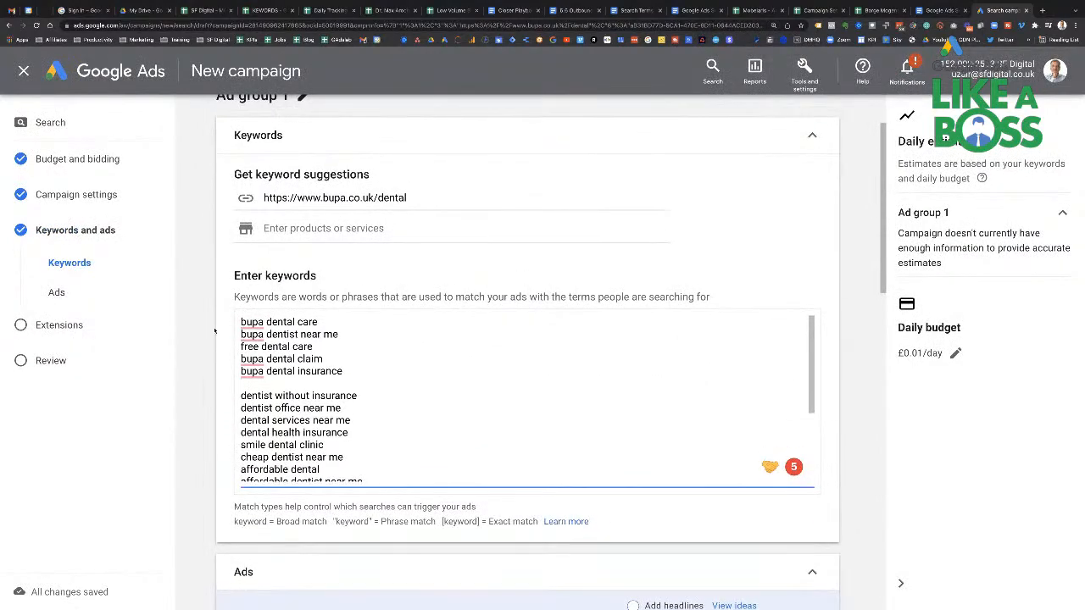
{"action": "scroll", "coordinate": [215, 330], "scroll_direction": "down", "scroll_amount": 3}
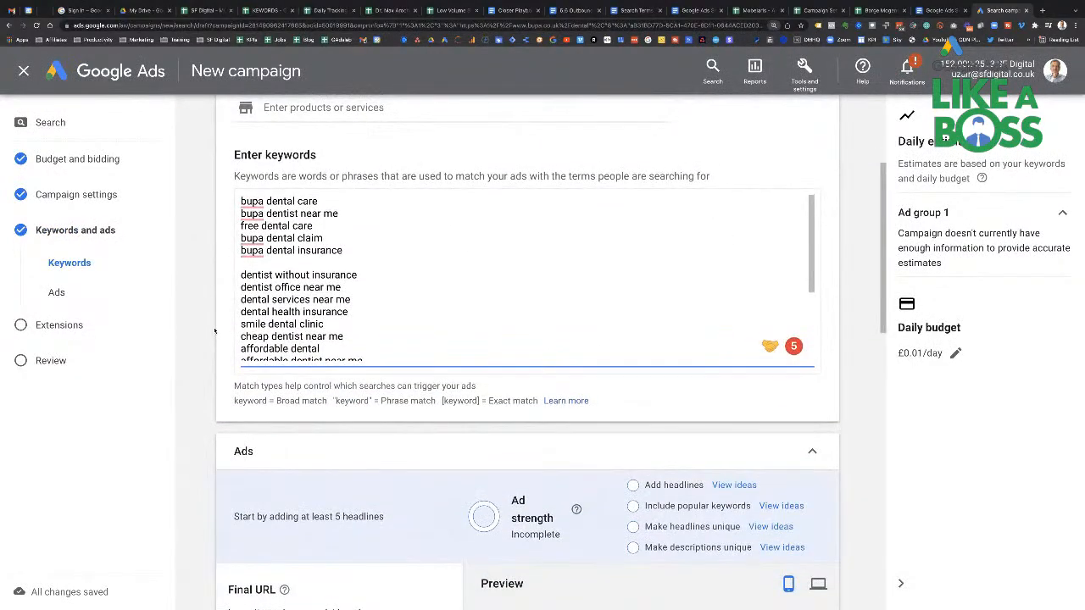
{"action": "key", "text": "ctrl+plus"}
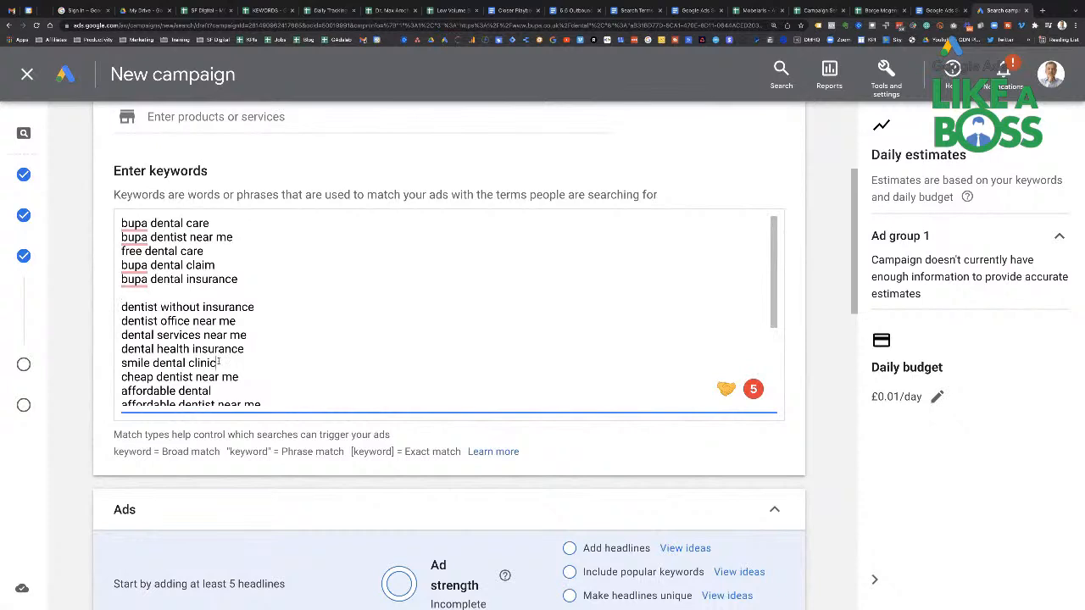
{"action": "scroll", "coordinate": [234, 383], "scroll_direction": "down", "scroll_amount": 2}
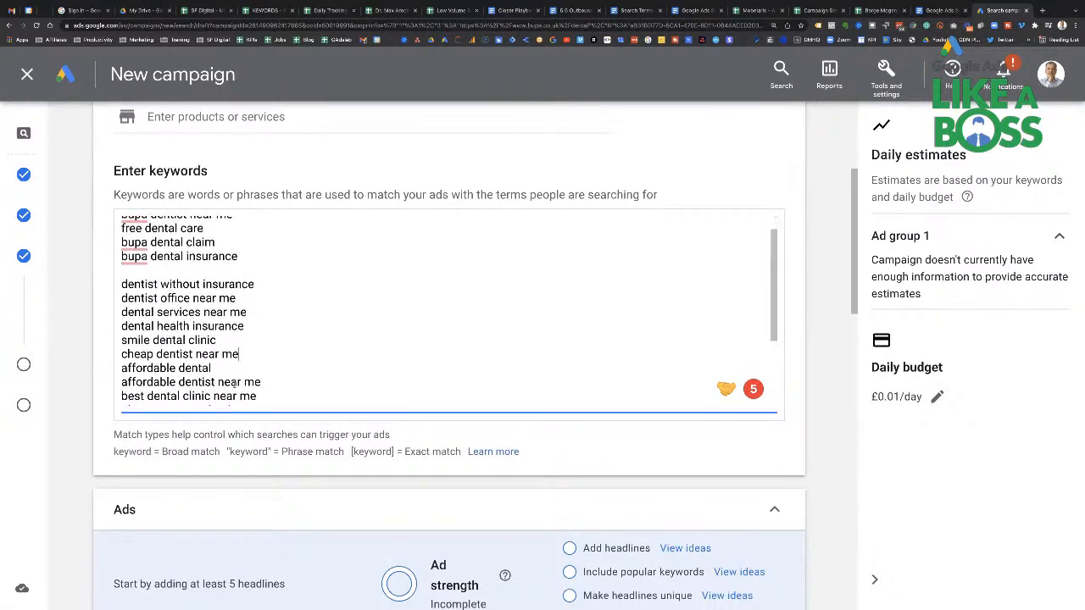
{"action": "scroll", "coordinate": [241, 386], "scroll_direction": "down", "scroll_amount": 1}
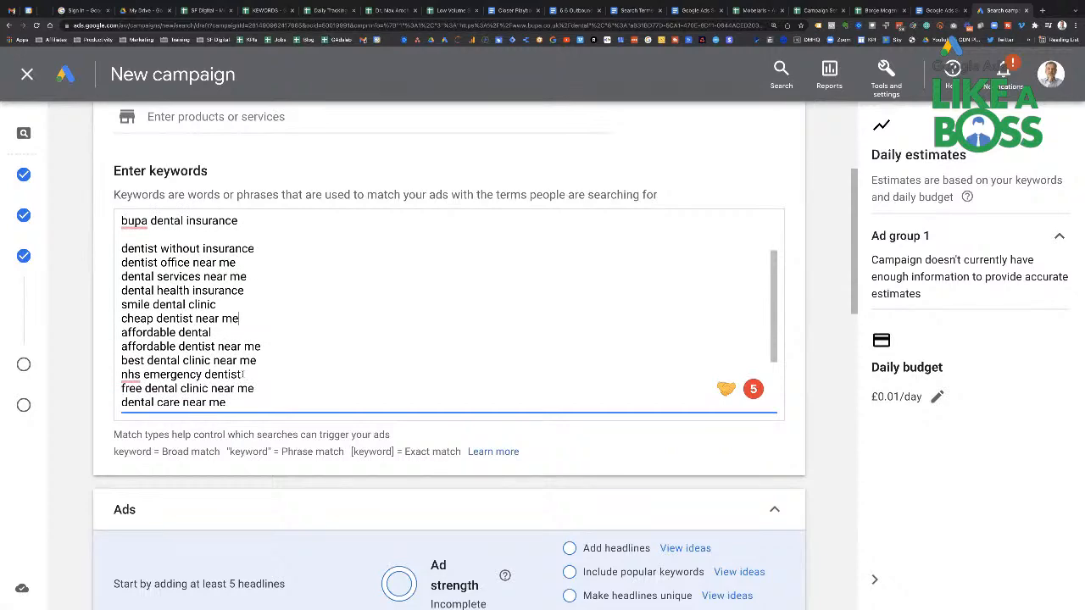
{"action": "scroll", "coordinate": [263, 381], "scroll_direction": "down", "scroll_amount": 3}
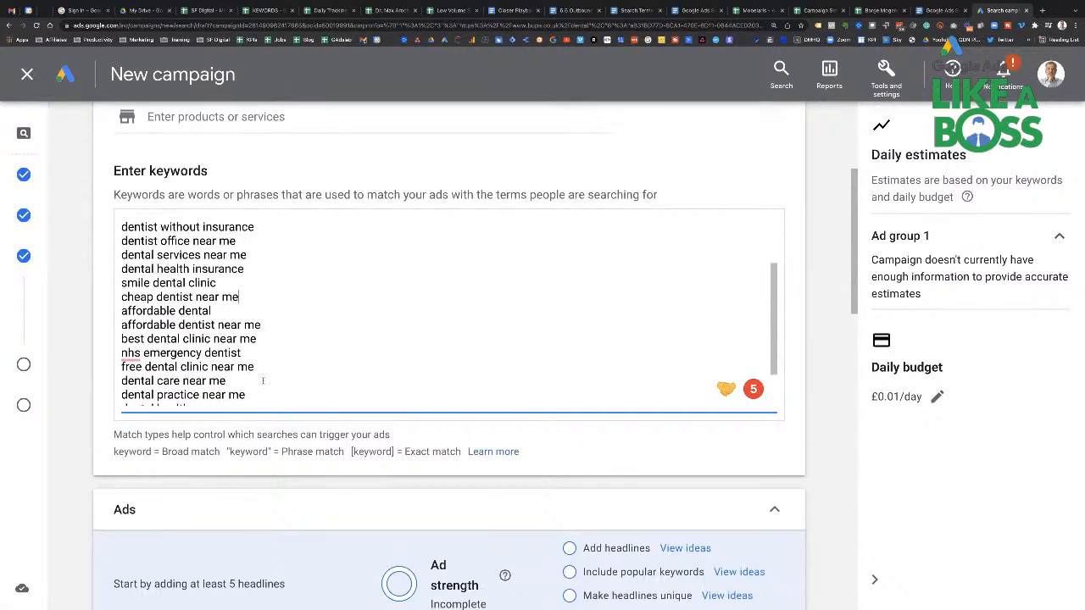
{"action": "scroll", "coordinate": [262, 381], "scroll_direction": "down", "scroll_amount": 3}
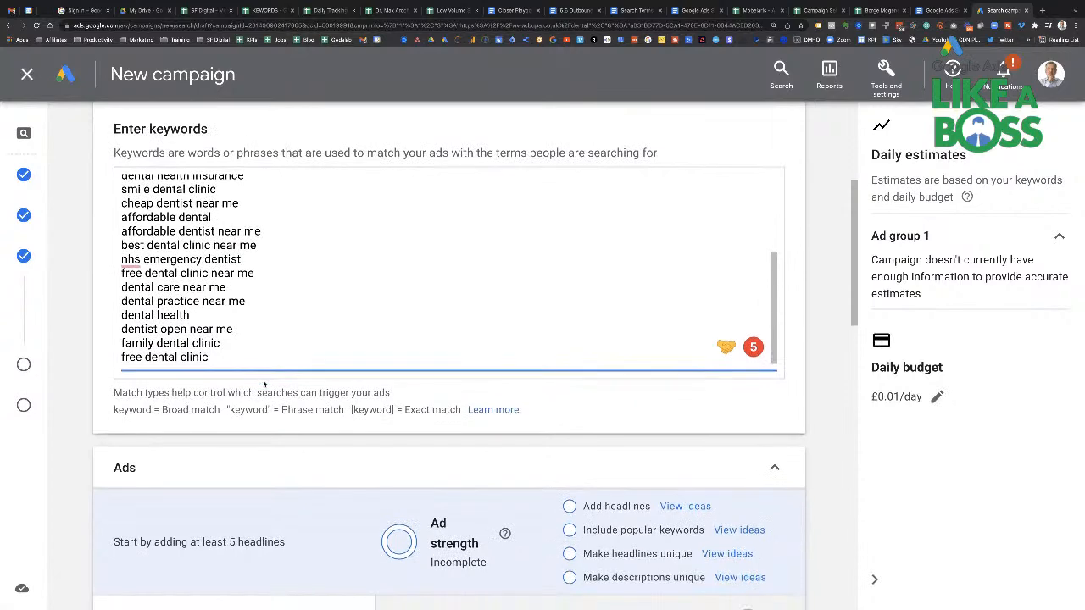
- Delete all keywords from "dentist without insurance" through "free dental clinic" from the ad group's keyword list
{"action": "left_click_drag", "start_coordinate": [228, 345], "coordinate": [112, 226]}
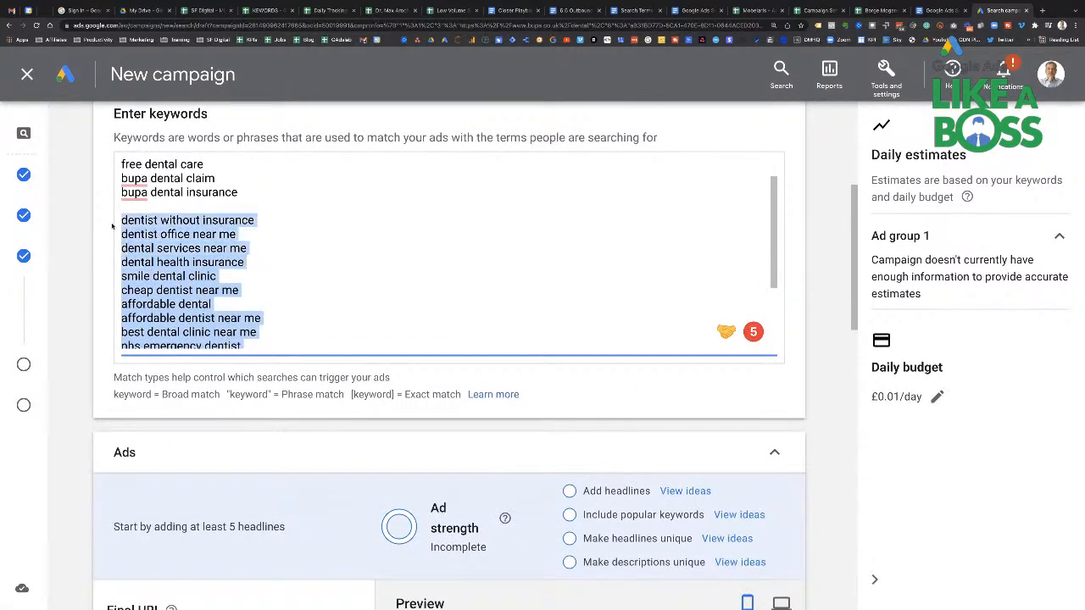
{"action": "key", "text": "BackSpace"}
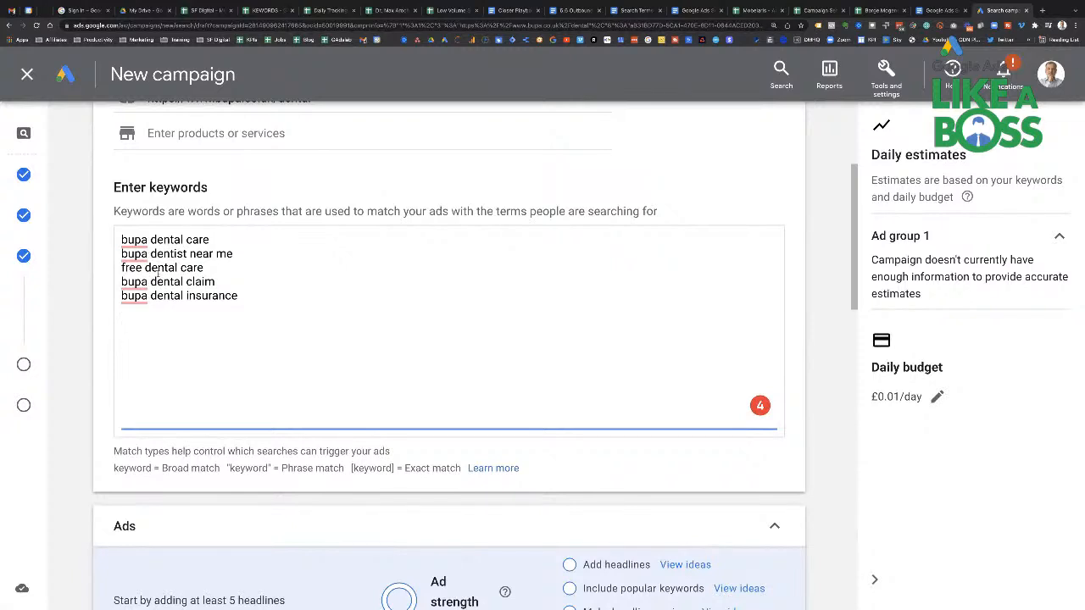
- Add a closing quotation mark after each of the five remaining keywords, from "bupa dental insurance" up to "bupa dental care"
{"action": "scroll", "coordinate": [258, 339], "scroll_direction": "down", "scroll_amount": 1}
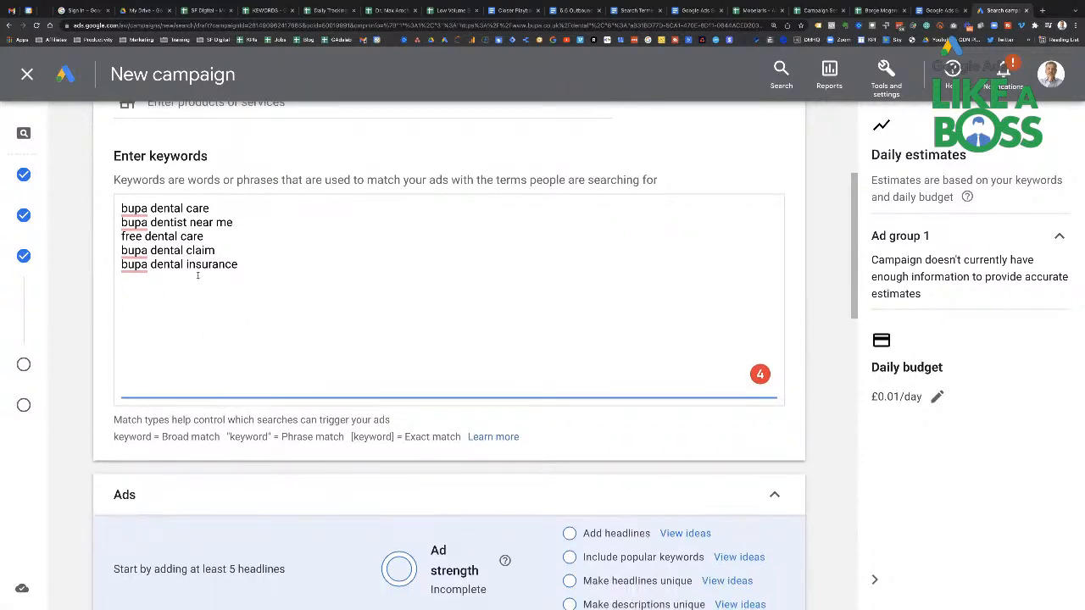
{"action": "type", "text": "\""}
{"action": "left_click", "coordinate": [245, 252]}
{"action": "type", "text": "\""}
{"action": "left_click", "coordinate": [243, 238]}
{"action": "type", "text": "\""}
{"action": "left_click", "coordinate": [243, 223]}
{"action": "type", "text": "\""}
{"action": "left_click", "coordinate": [214, 208]}
{"action": "type", "text": "\""}
- Add an opening quotation mark before each of the five keywords to make them all phrase match
{"action": "left_click", "coordinate": [121, 209]}
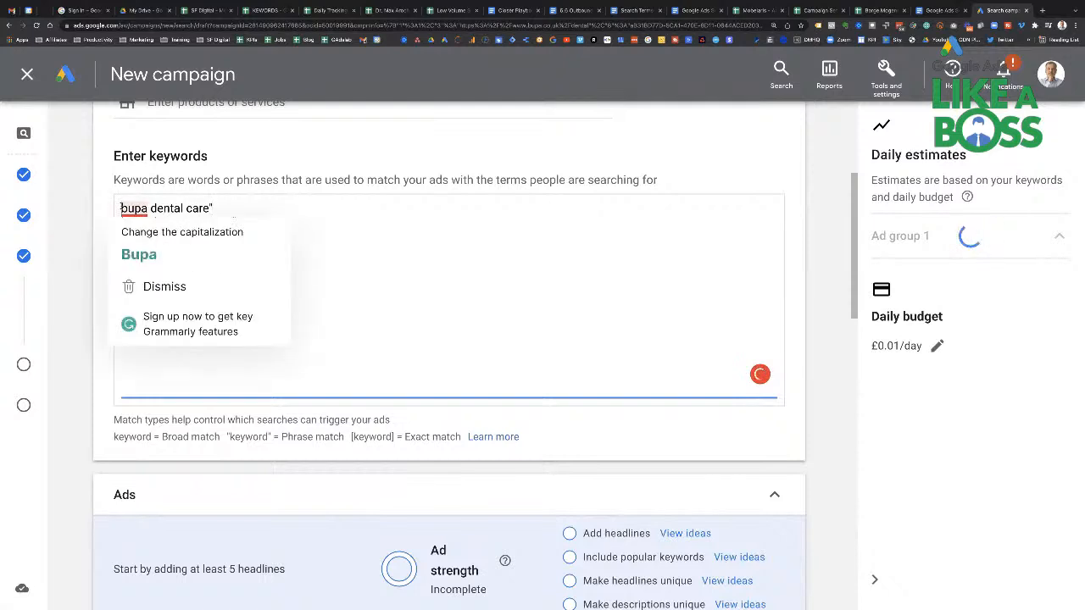
{"action": "type", "text": "\""}
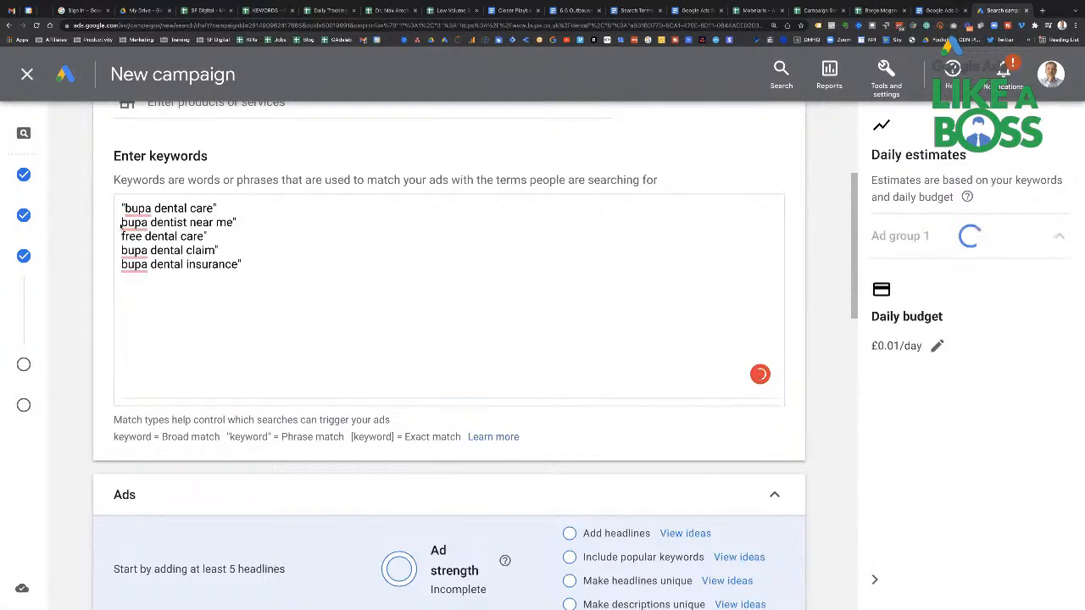
{"action": "left_click", "coordinate": [120, 222]}
{"action": "type", "text": "\""}
{"action": "left_click", "coordinate": [121, 236]}
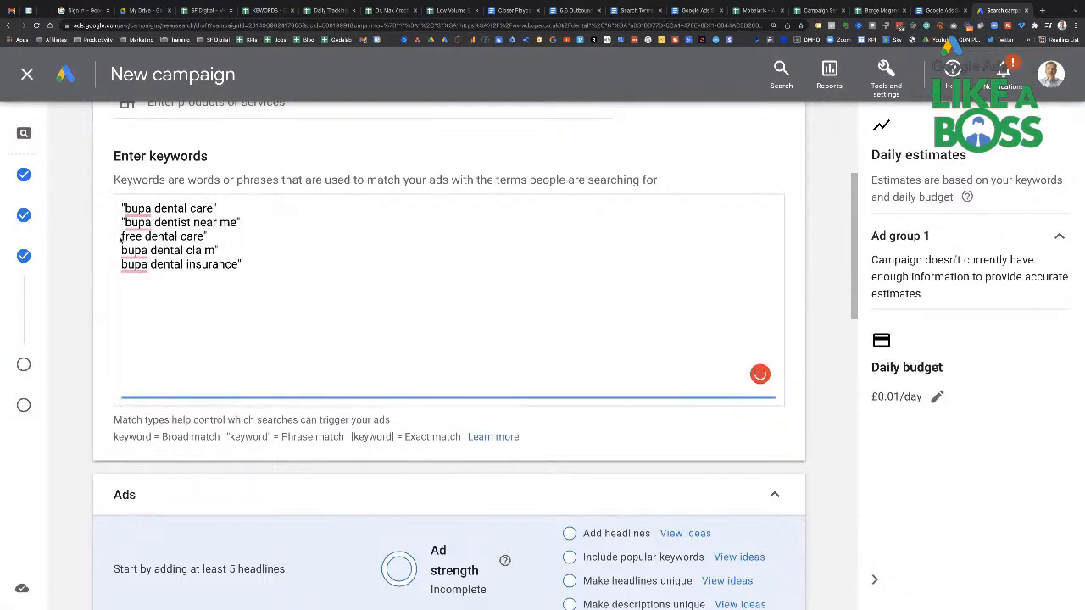
{"action": "type", "text": "\""}
{"action": "left_click", "coordinate": [121, 250]}
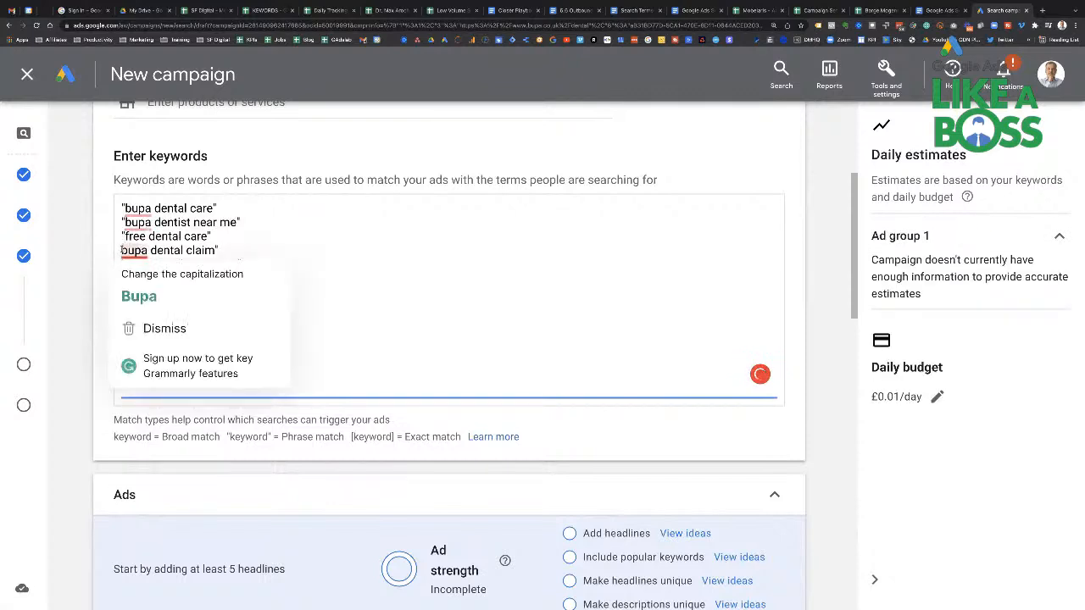
{"action": "type", "text": "\""}
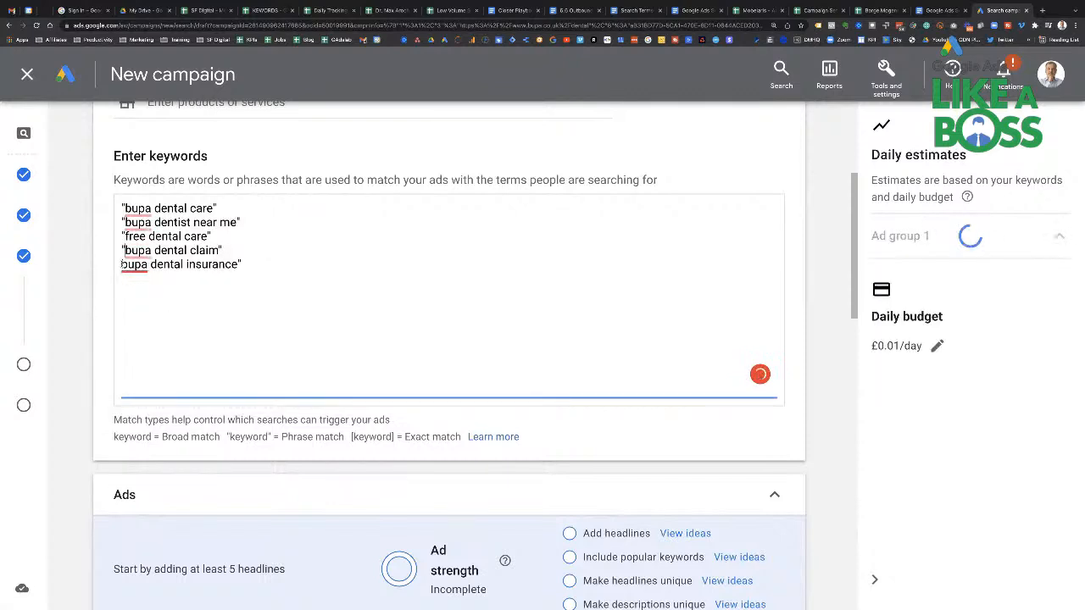
{"action": "left_click", "coordinate": [121, 264]}
{"action": "type", "text": "\""}
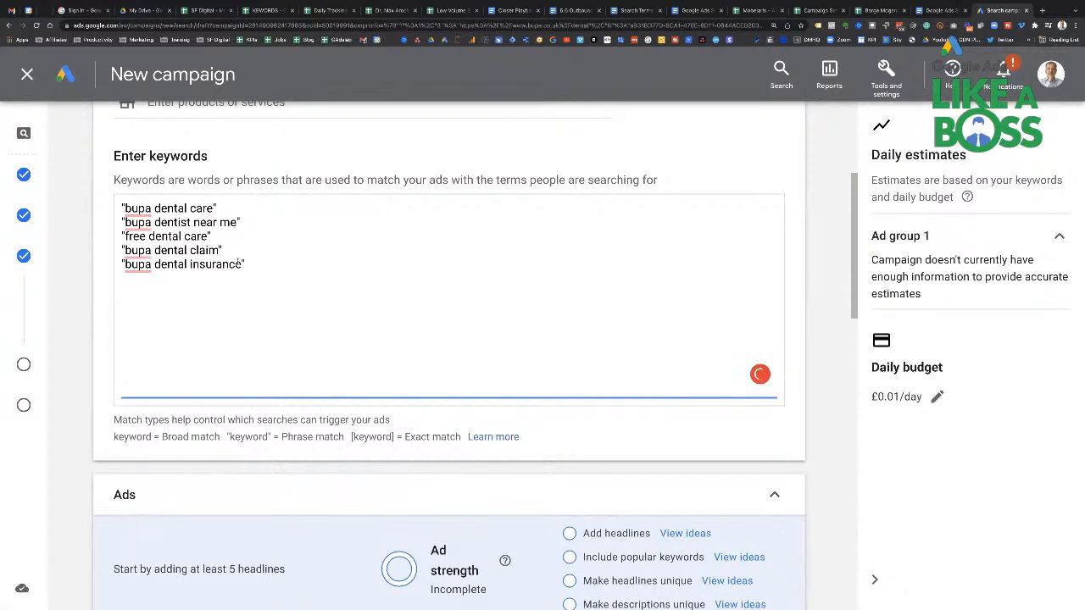
{"action": "left_click", "coordinate": [162, 438]}
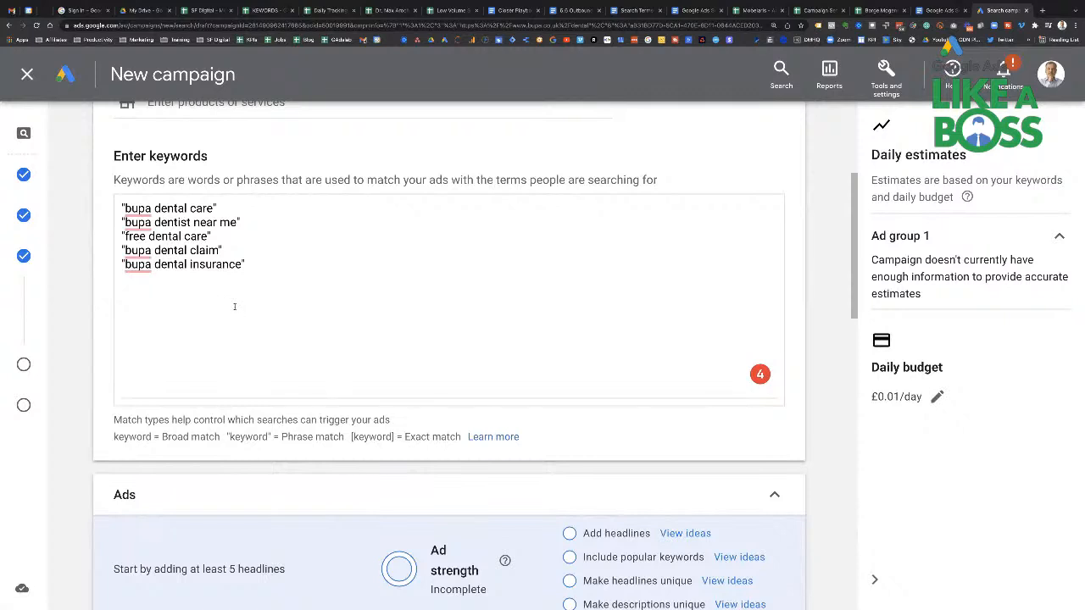
- Duplicate the five phrase match keywords directly below the existing list
{"action": "left_click_drag", "start_coordinate": [258, 264], "coordinate": [72, 200]}
{"action": "key", "text": "ctrl+c"}
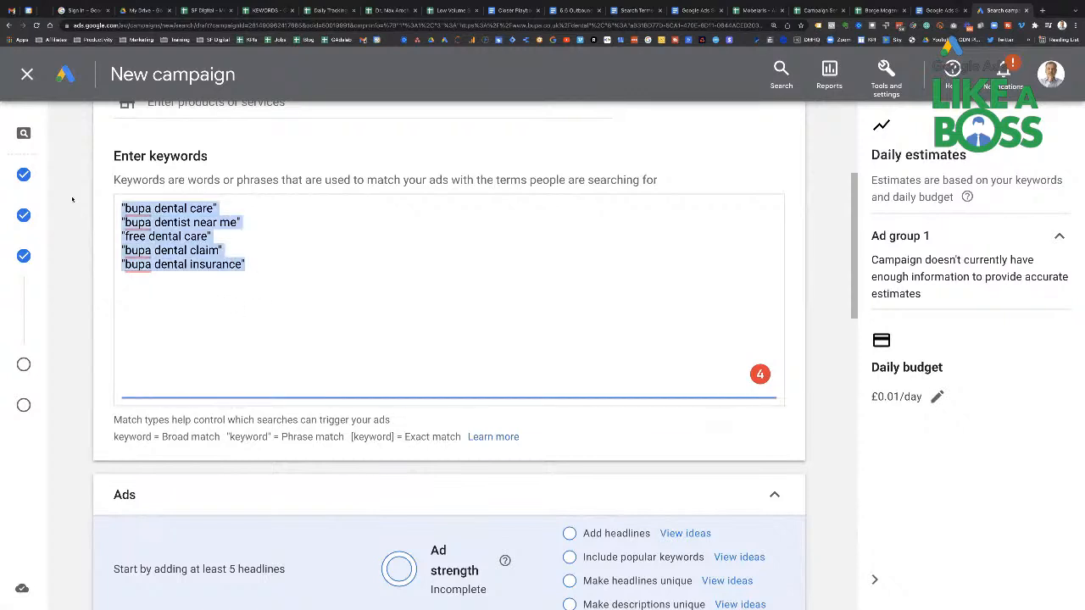
{"action": "left_click", "coordinate": [253, 264]}
{"action": "key", "text": "Return"}
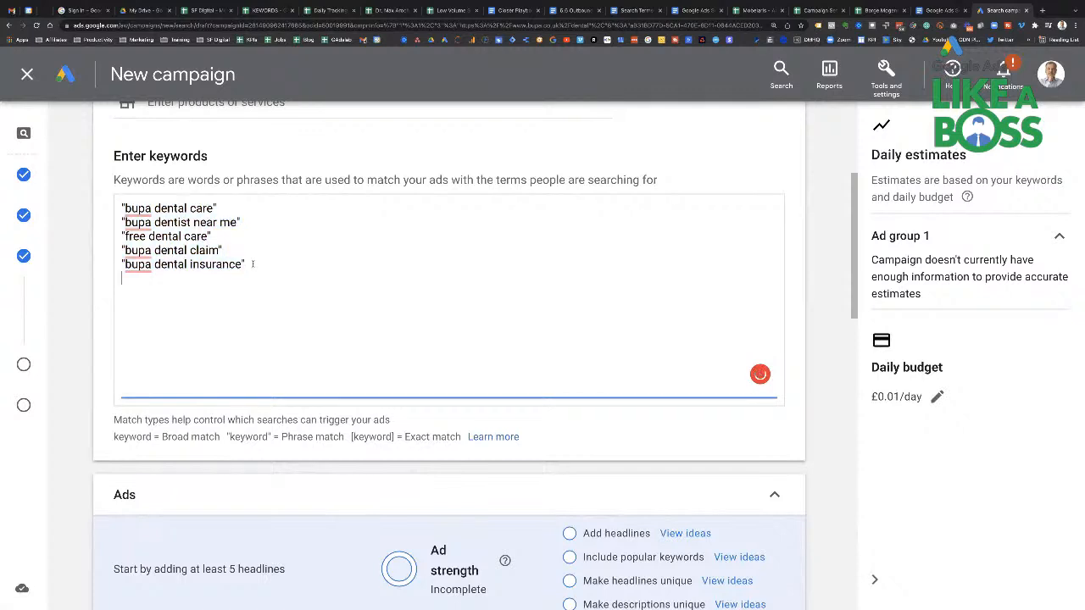
{"action": "key", "text": "ctrl+v"}
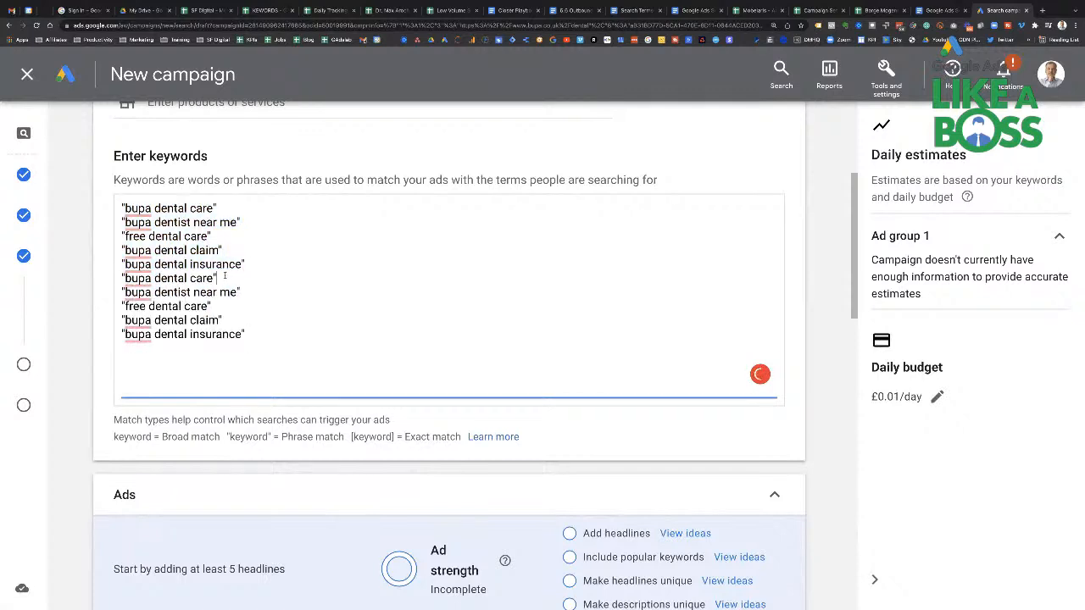
- Convert the copied "bupa dental care" keyword to exact match as [bupa dental care] and delete the other four copied keywords
{"action": "left_click", "coordinate": [224, 276]}
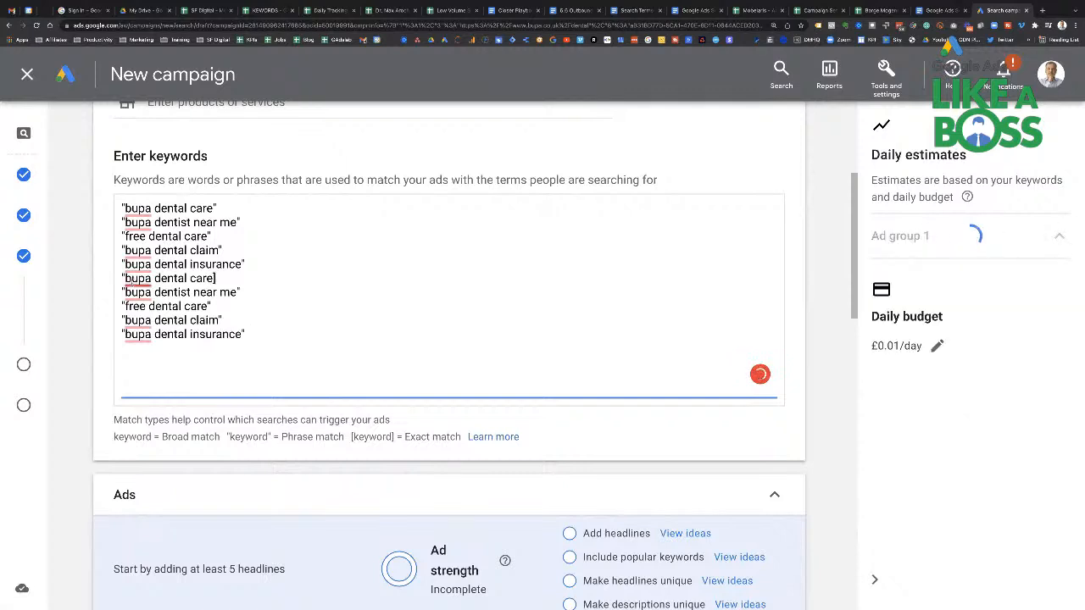
{"action": "left_click", "coordinate": [126, 279]}
{"action": "key", "text": "BackSpace"}
{"action": "type", "text": "["}
{"action": "left_click_drag", "start_coordinate": [250, 334], "coordinate": [79, 297]}
{"action": "key", "text": "BackSpace"}
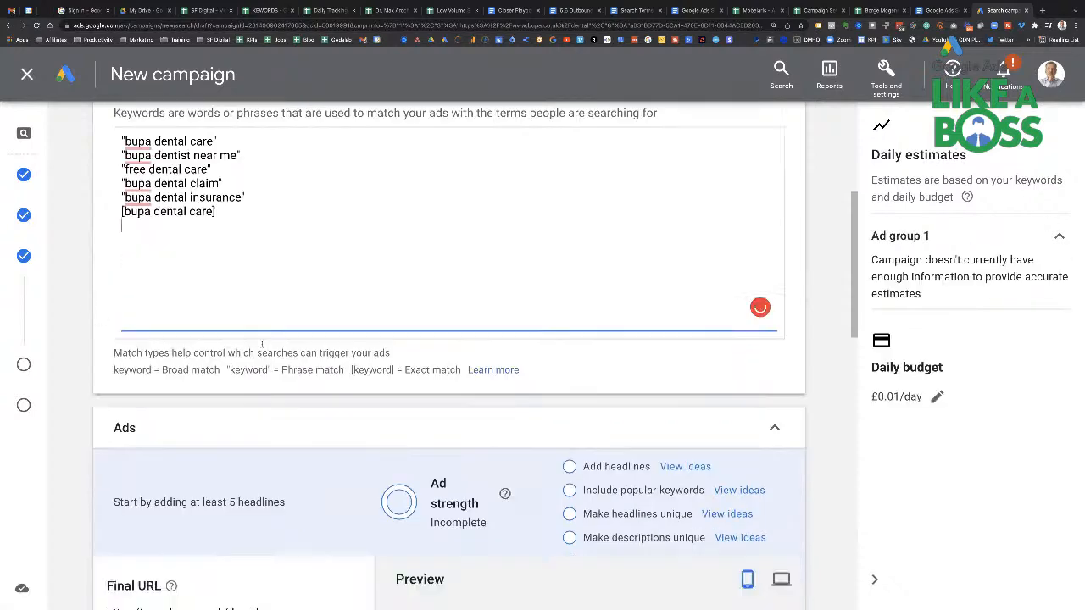
- Examine the Ads section at a larger zoom, including the ad strength, final URL, display path, headlines and preview
{"action": "scroll", "coordinate": [251, 339], "scroll_direction": "down", "scroll_amount": 4}
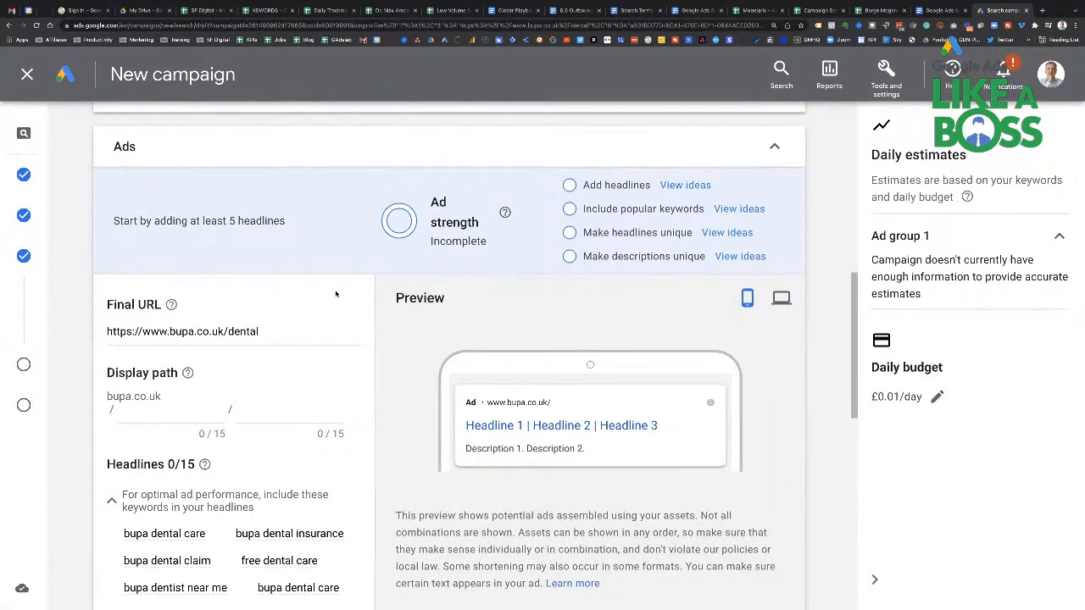
{"action": "scroll", "coordinate": [336, 294], "scroll_direction": "down", "scroll_amount": 1}
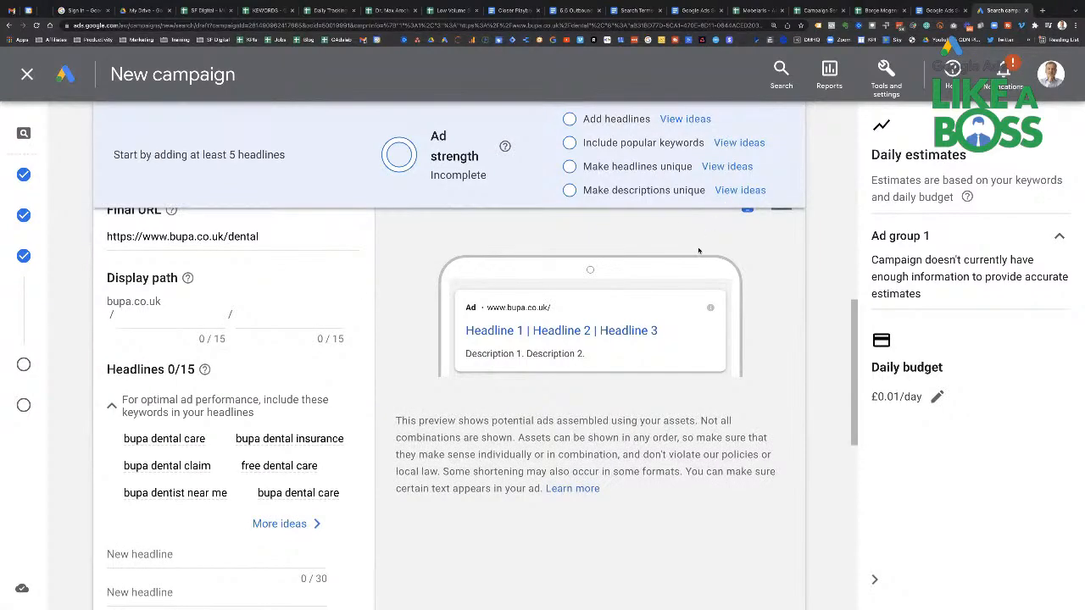
{"action": "scroll", "coordinate": [615, 348], "scroll_direction": "up", "scroll_amount": 1}
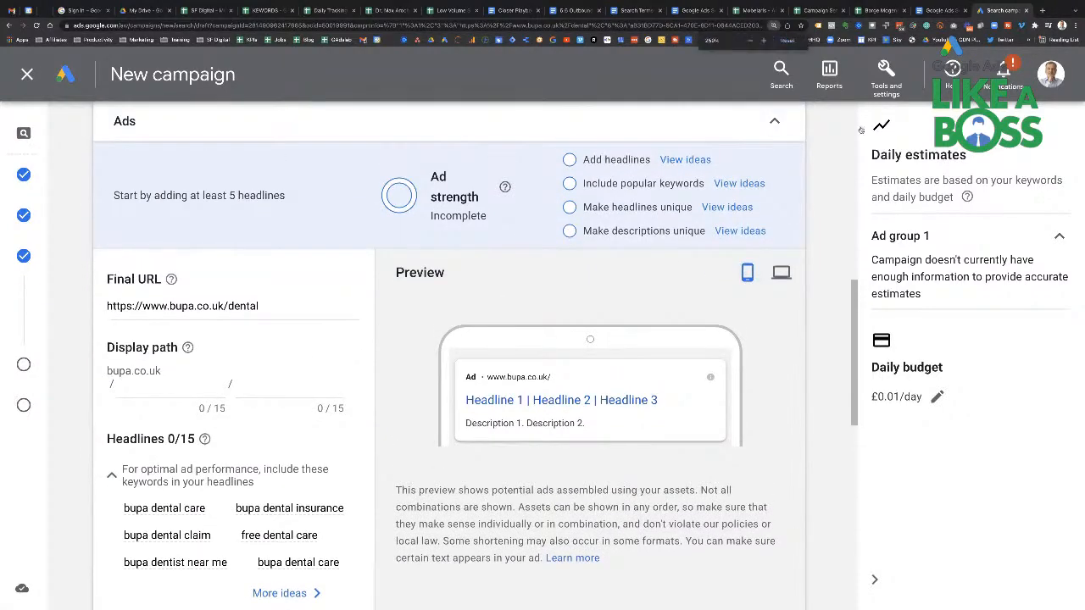
{"action": "key", "text": "ctrl+plus"}
{"action": "key", "text": "ctrl+plus"}
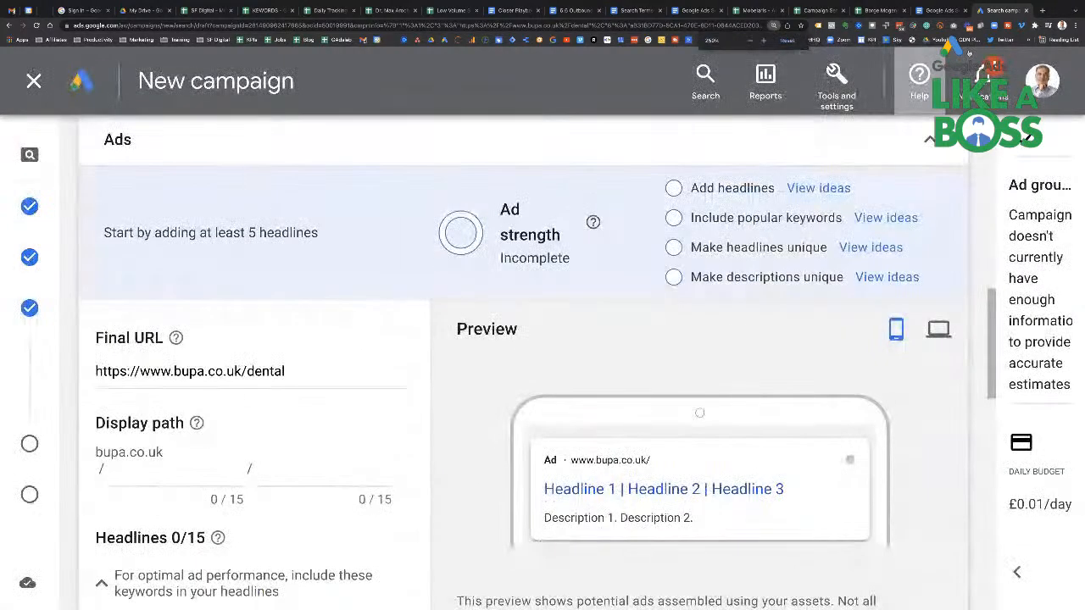
- Search Google for "bupa dentist" in a new tab and open the Dental Treatments and Services result, accepting the site's cookies
{"action": "left_click", "coordinate": [1043, 10]}
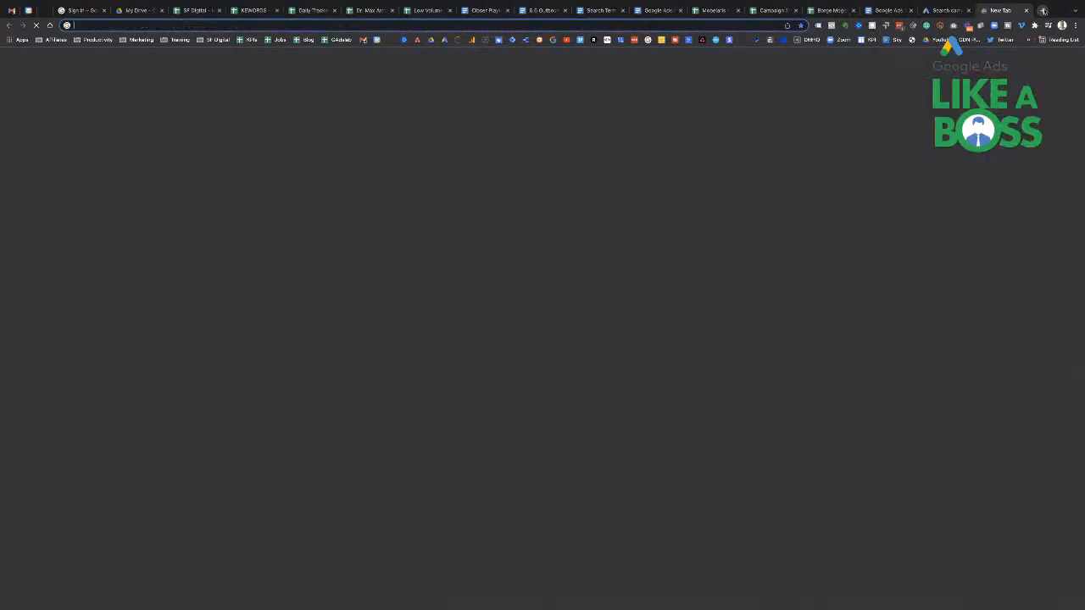
{"action": "type", "text": "bupa"}
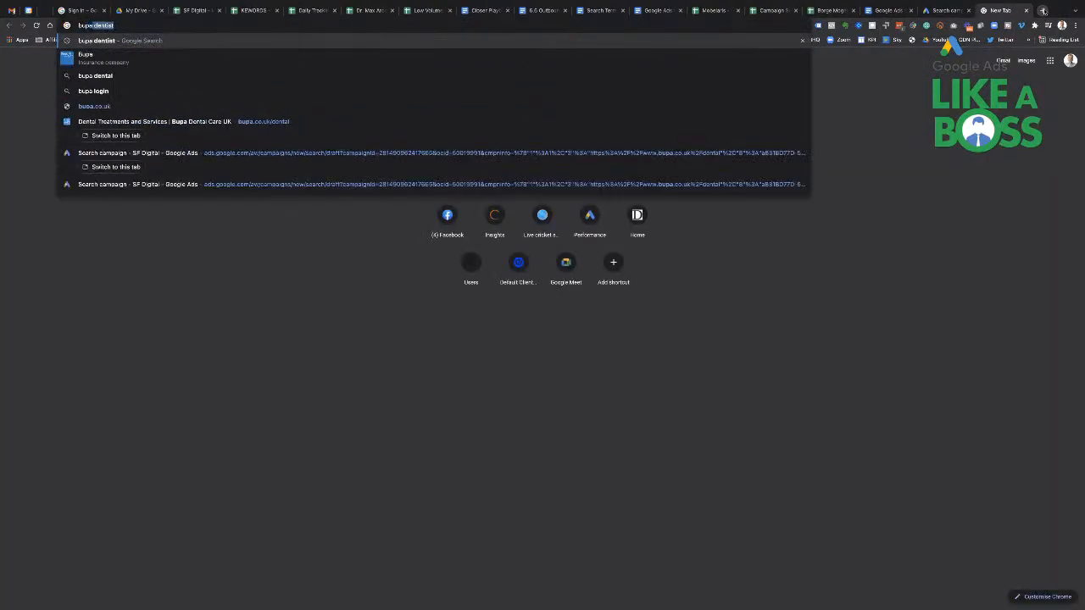
{"action": "key", "text": "Return"}
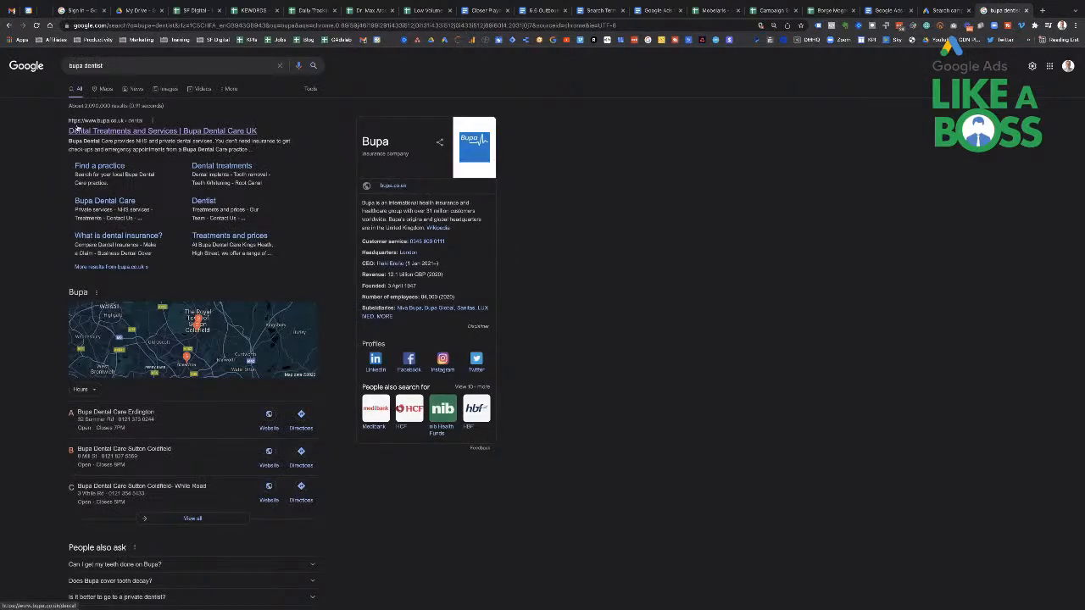
{"action": "left_click_drag", "start_coordinate": [62, 122], "coordinate": [168, 255]}
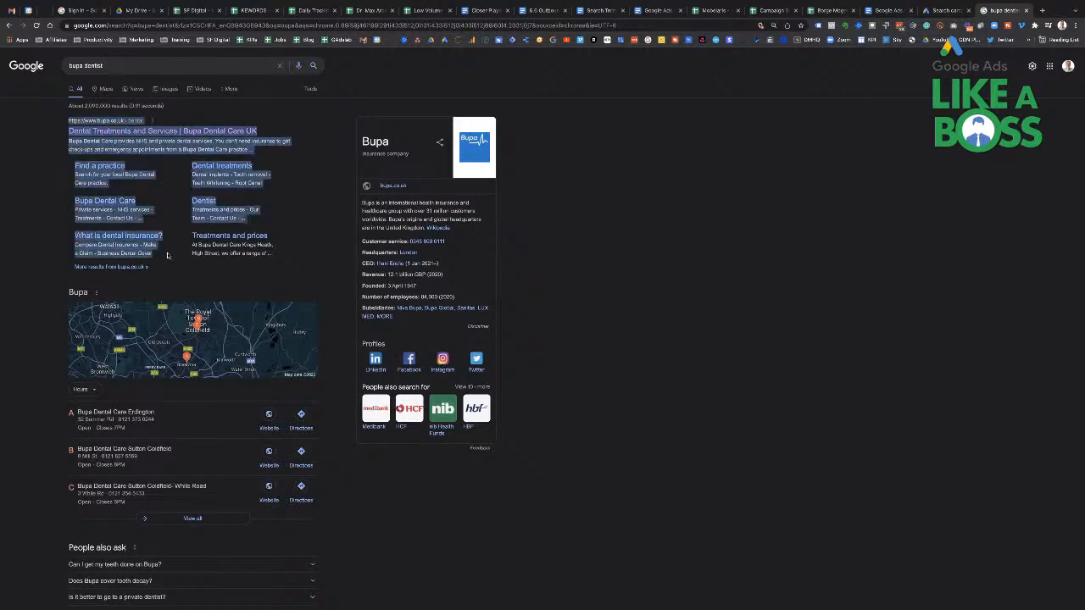
{"action": "left_click", "coordinate": [65, 122]}
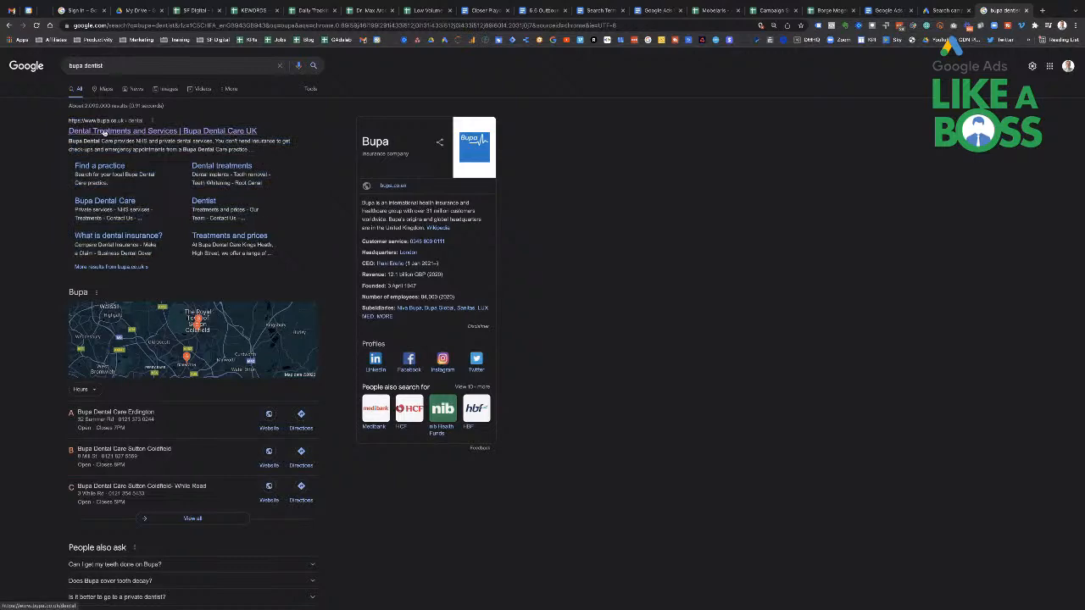
{"action": "left_click", "coordinate": [103, 132]}
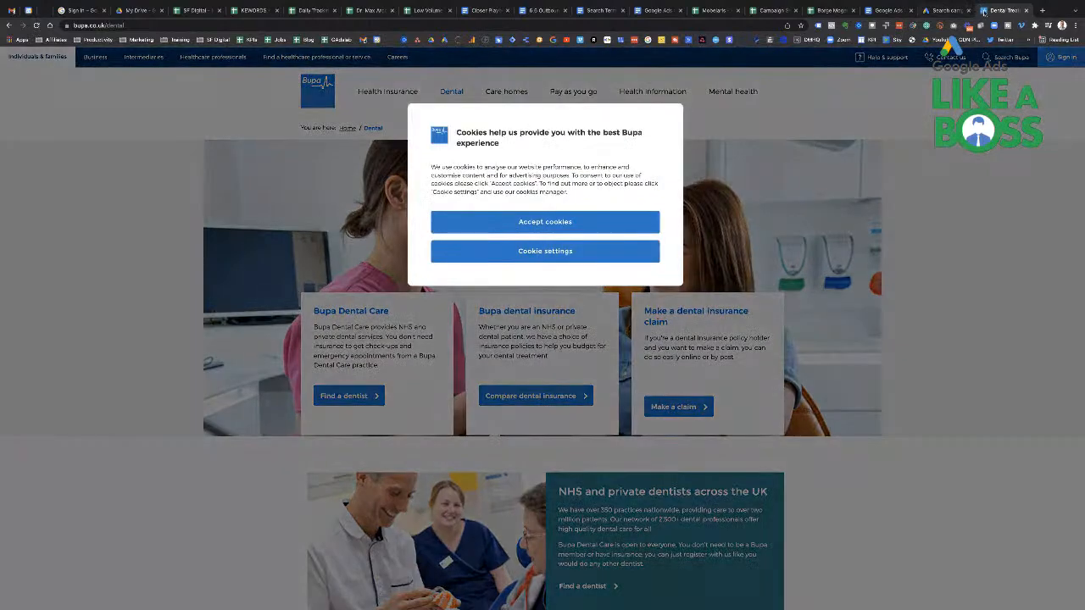
{"action": "left_click", "coordinate": [506, 223]}
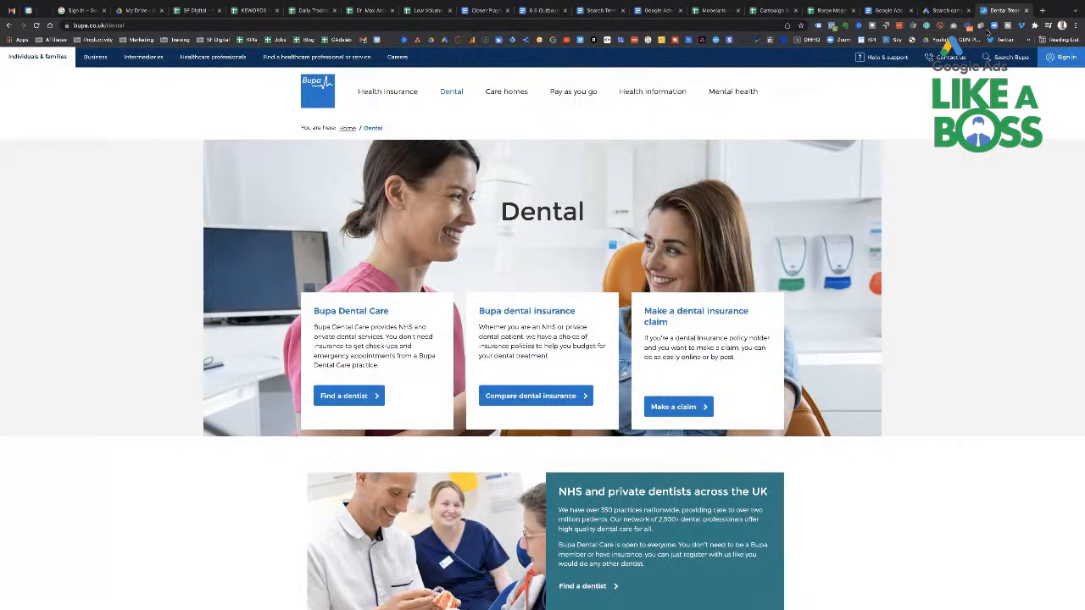
- Detach the Bupa dental page into its own browser window, take it out of full screen and return to the campaign
{"action": "left_click_drag", "start_coordinate": [1003, 11], "coordinate": [990, 65]}
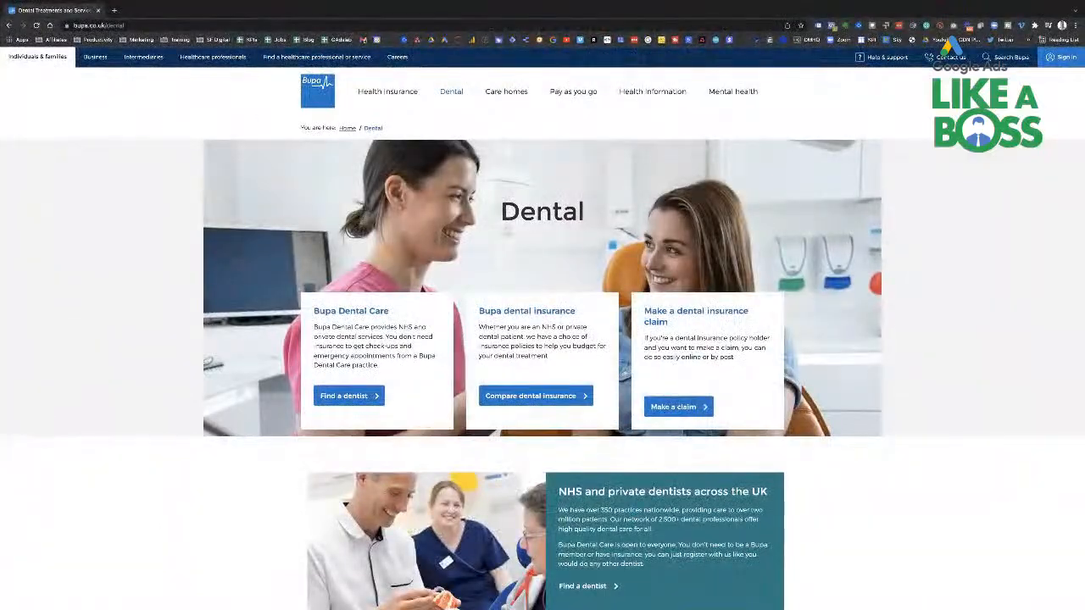
{"action": "mouse_move", "coordinate": [13, 4]}
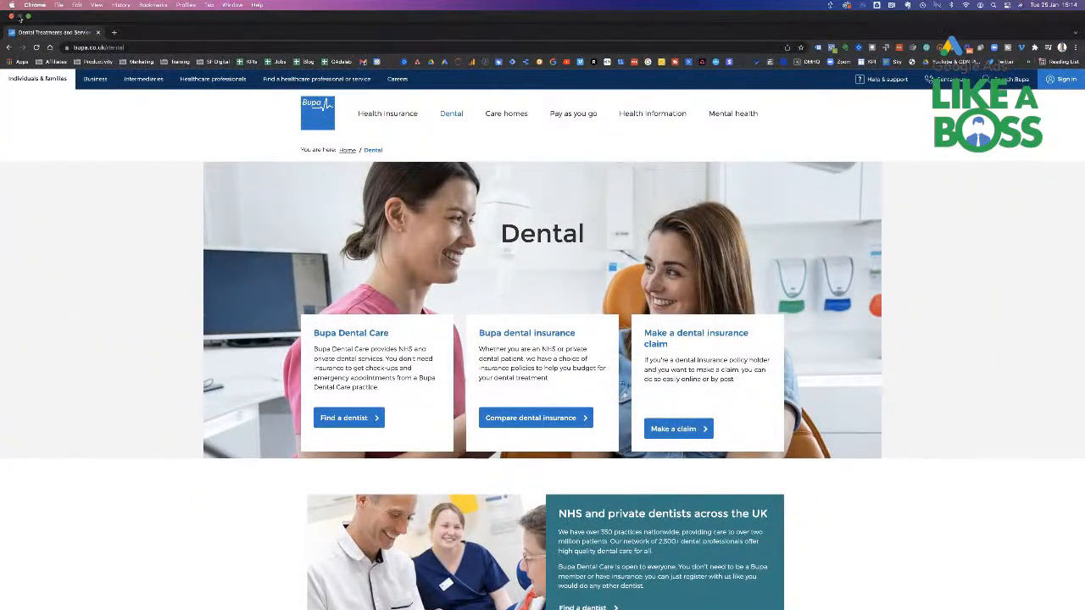
{"action": "left_click", "coordinate": [30, 17]}
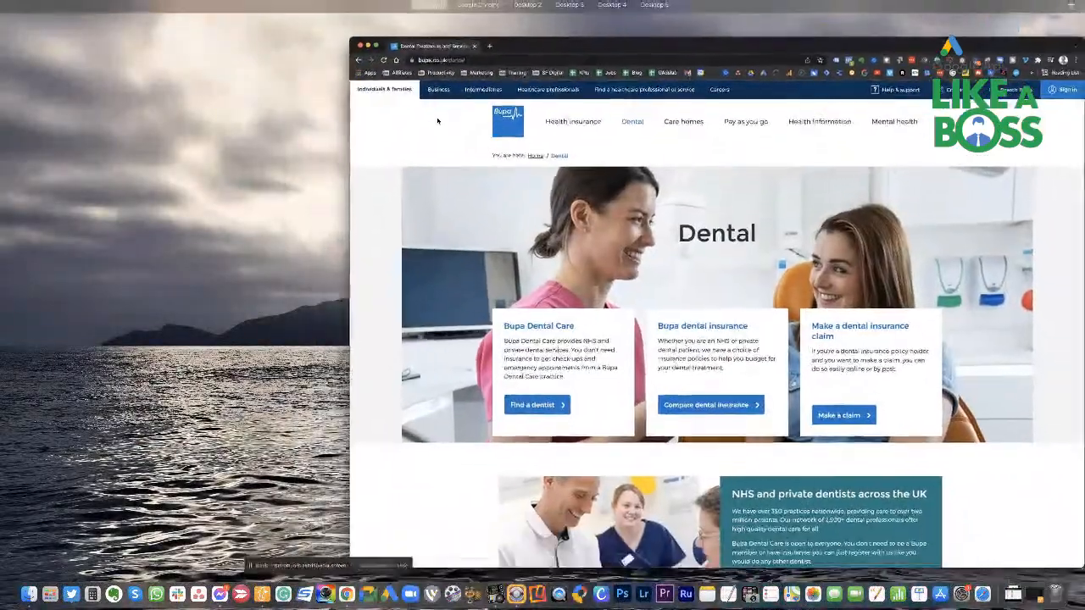
{"action": "left_click_drag", "start_coordinate": [439, 44], "coordinate": [335, 80]}
{"action": "left_click", "coordinate": [422, 44]}
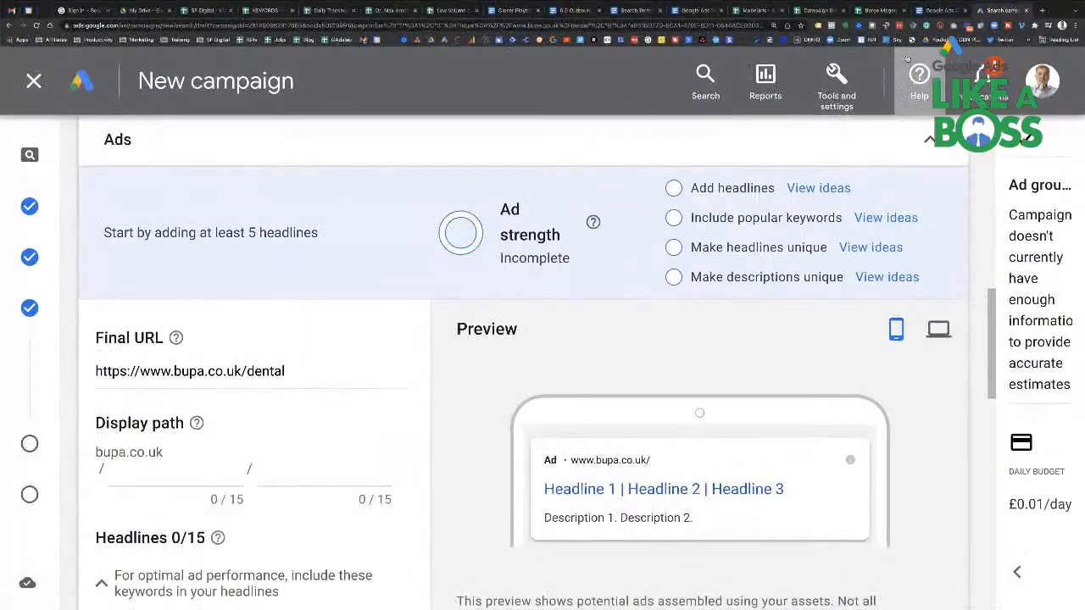
- Reopen the Bupa dental page through a "bupa dentist" search in a new tab and switch back to the campaign draft
{"action": "left_click", "coordinate": [1043, 10]}
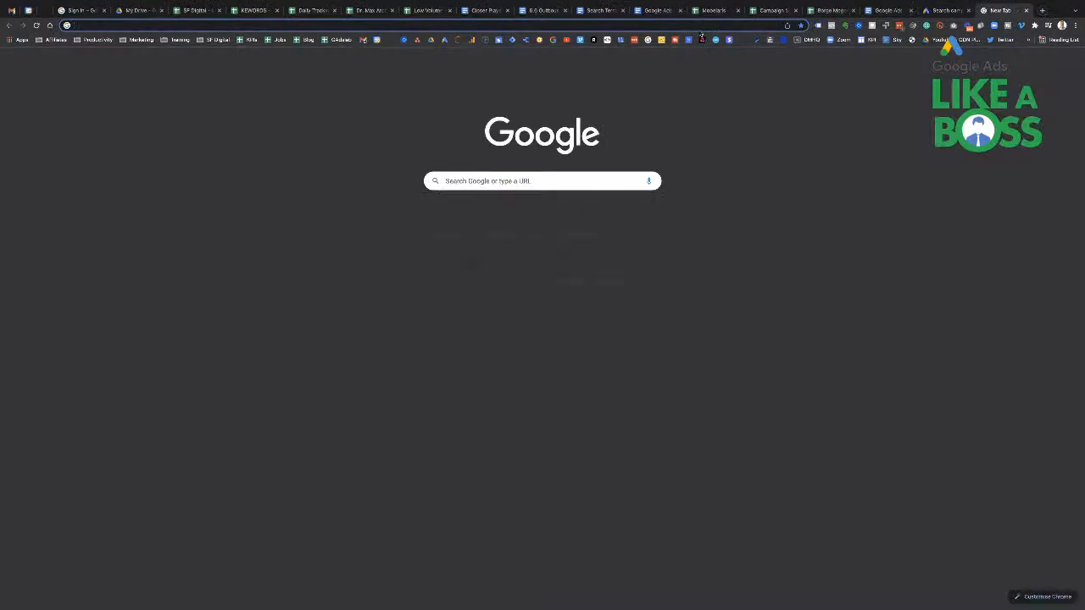
{"action": "type", "text": "bupa"}
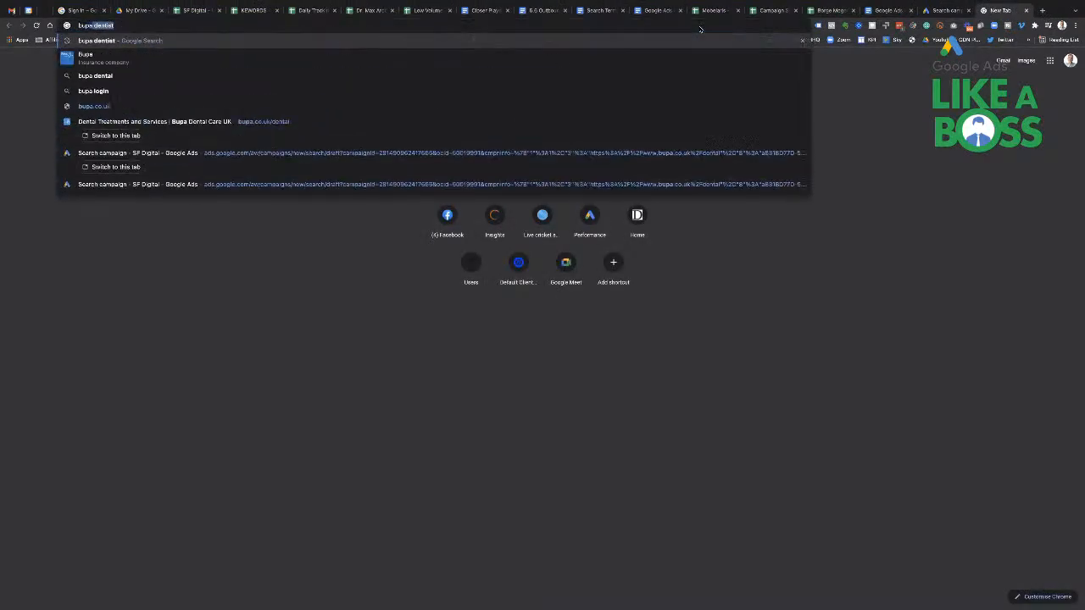
{"action": "key", "text": "Return"}
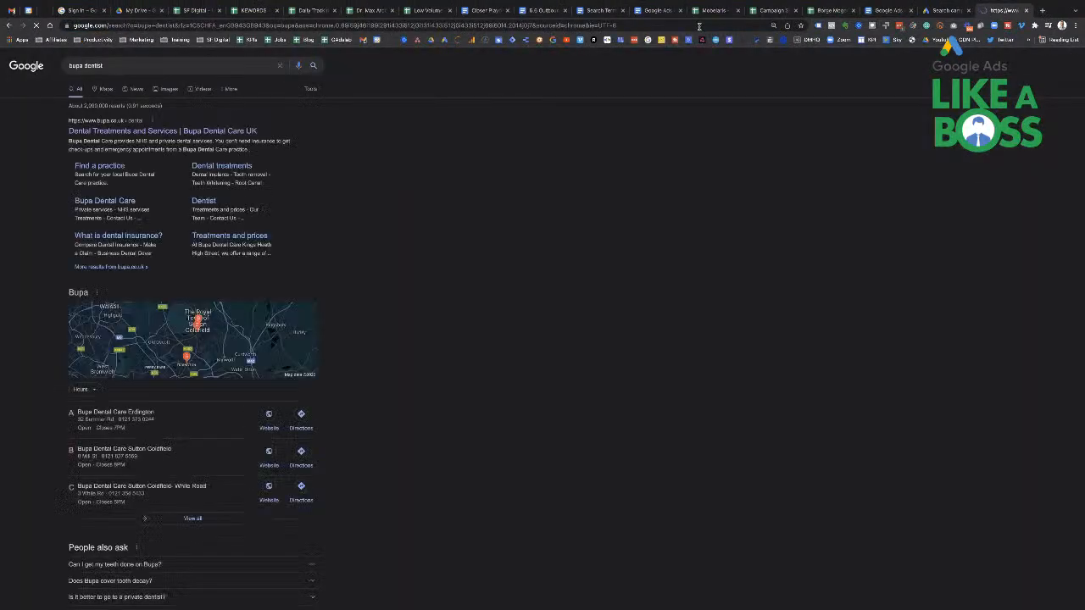
{"action": "left_click", "coordinate": [235, 133]}
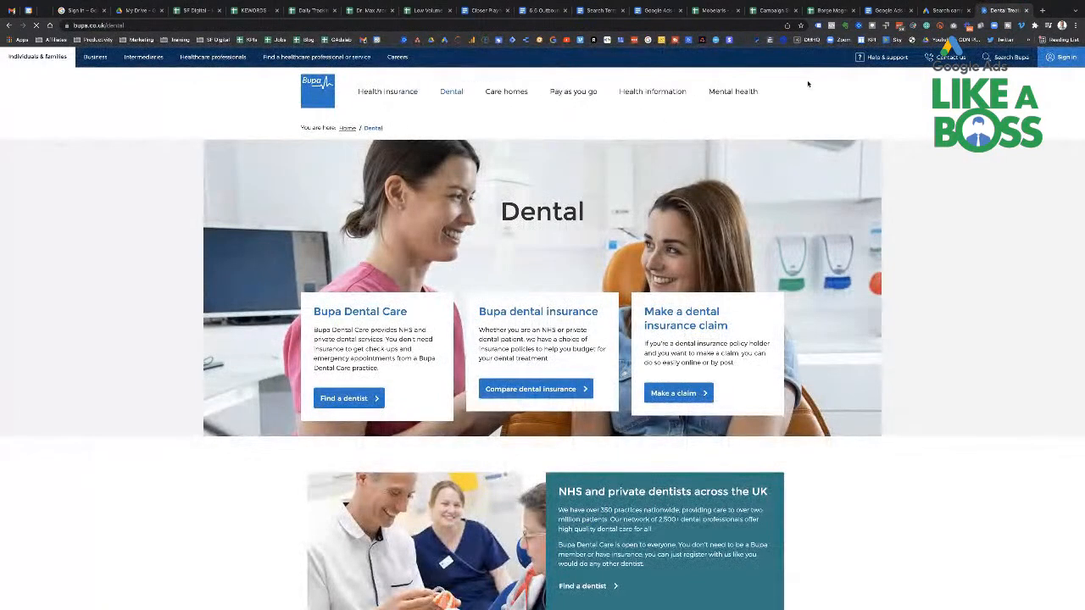
{"action": "left_click", "coordinate": [941, 10]}
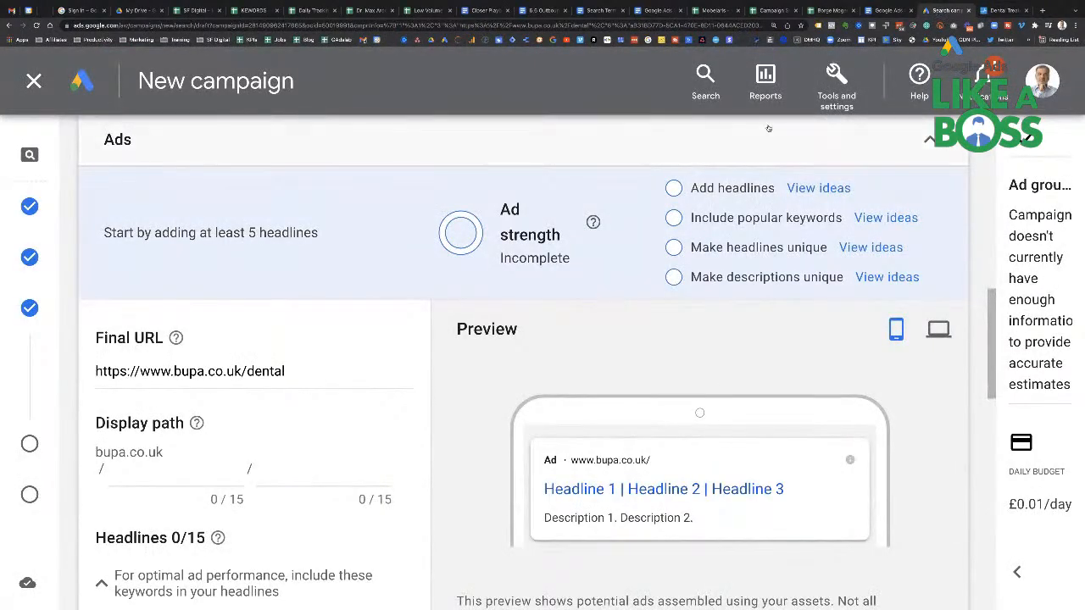
- Set the ad's display path to Bupa in the first part and Dentist in the second part
{"action": "scroll", "coordinate": [595, 273], "scroll_direction": "down", "scroll_amount": 3}
{"action": "scroll", "coordinate": [595, 273], "scroll_direction": "down", "scroll_amount": 2}
{"action": "scroll", "coordinate": [595, 273], "scroll_direction": "up", "scroll_amount": 2}
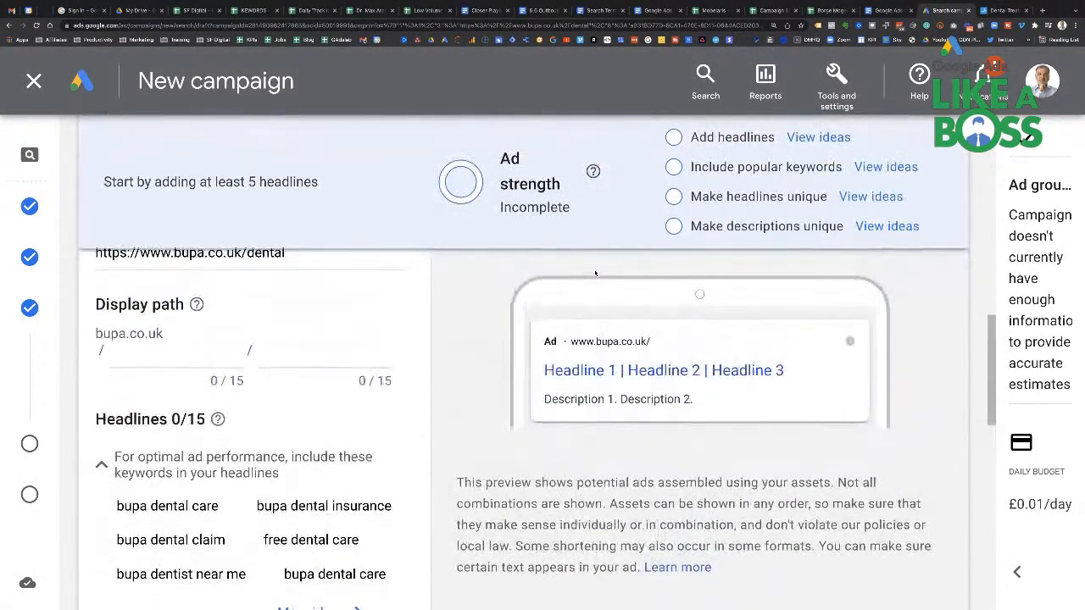
{"action": "left_click", "coordinate": [182, 355]}
{"action": "type", "text": "Bupa"}
{"action": "key", "text": "Tab"}
{"action": "type", "text": "Dentist"}
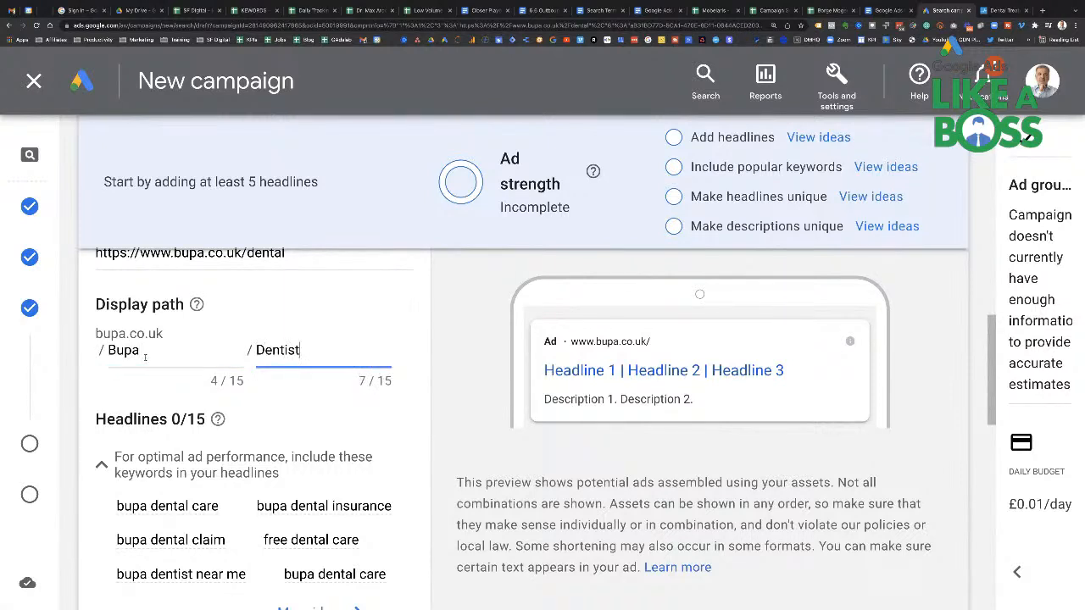
{"action": "key", "text": "Tab"}
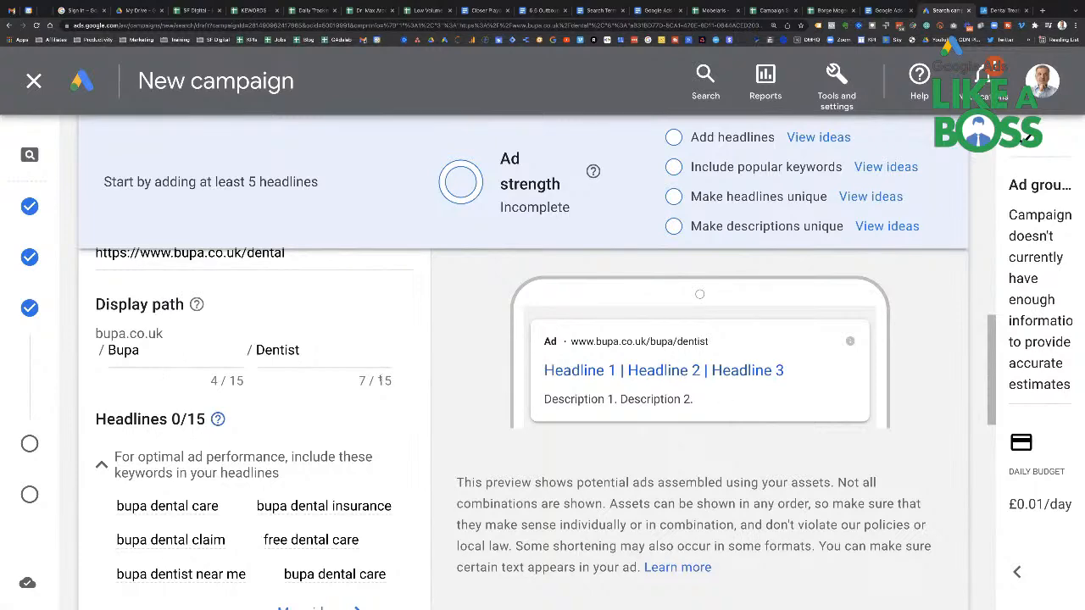
{"action": "scroll", "coordinate": [290, 329], "scroll_direction": "up", "scroll_amount": 2}
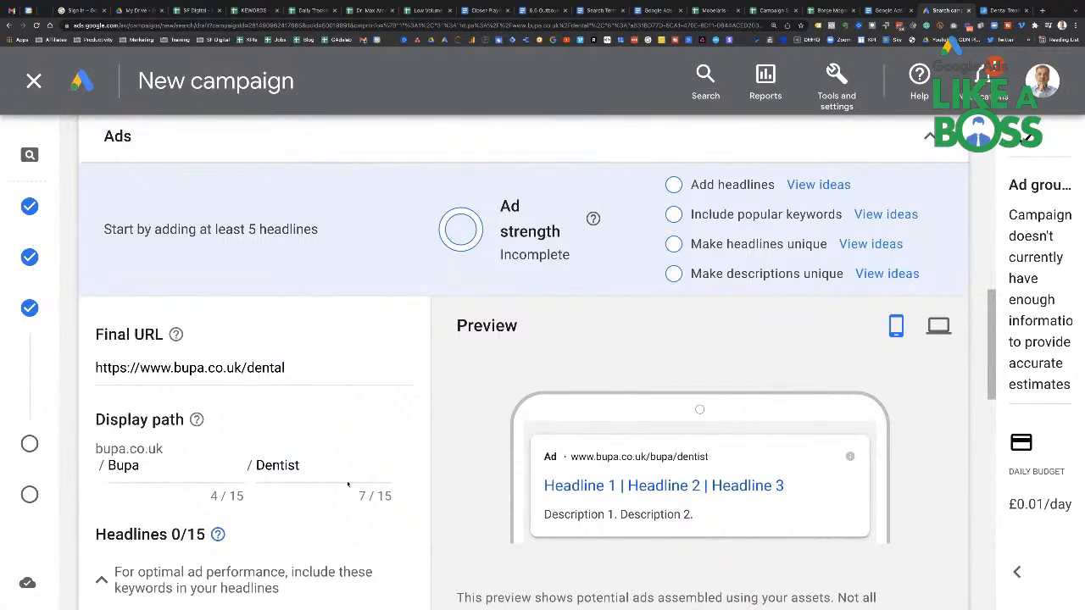
- Open the additional keyword ideas for the ad headlines and look over the empty headline fields
{"action": "scroll", "coordinate": [377, 480], "scroll_direction": "down", "scroll_amount": 3}
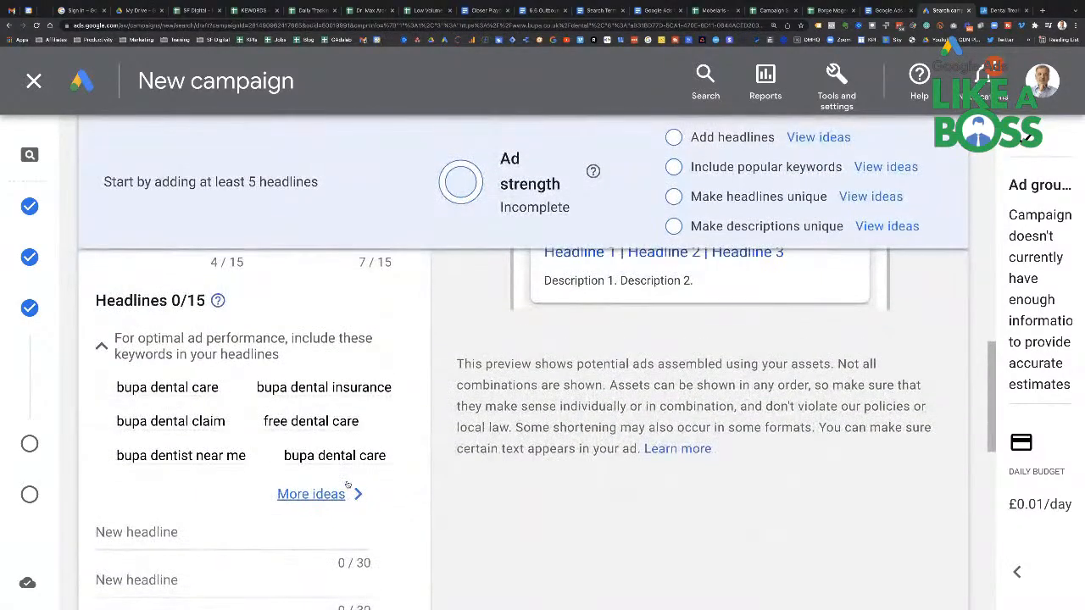
{"action": "scroll", "coordinate": [346, 485], "scroll_direction": "down", "scroll_amount": 1}
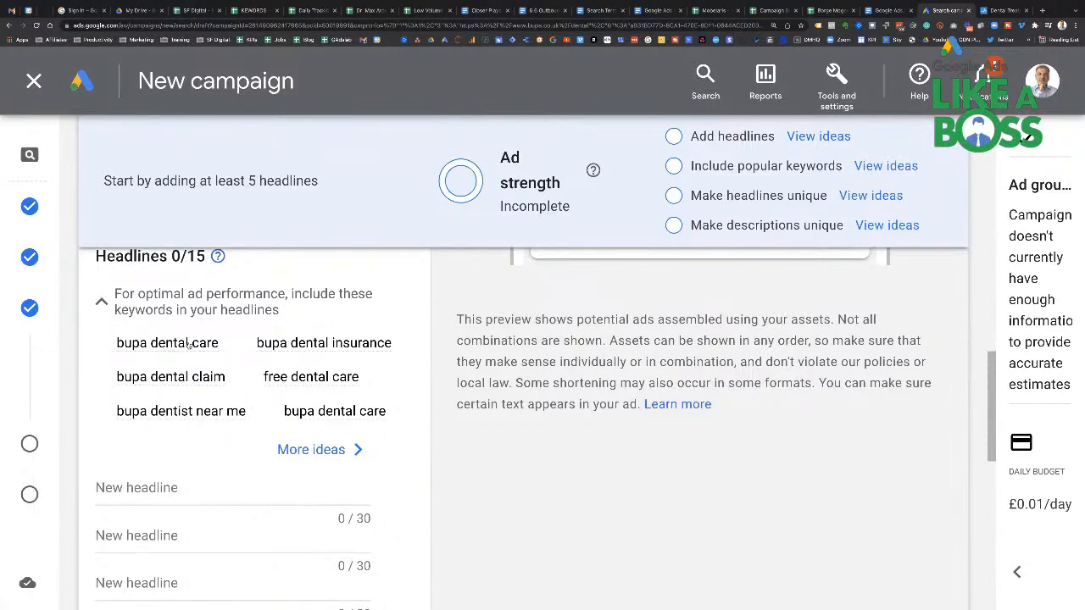
{"action": "mouse_move", "coordinate": [190, 350]}
{"action": "left_click", "coordinate": [312, 450]}
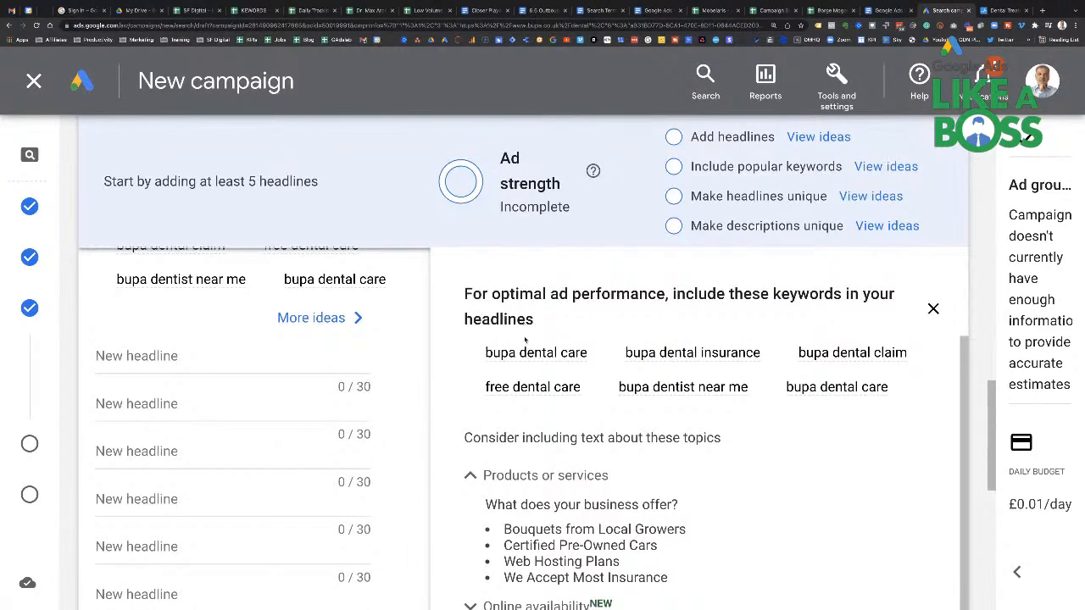
{"action": "scroll", "coordinate": [246, 440], "scroll_direction": "down", "scroll_amount": 7}
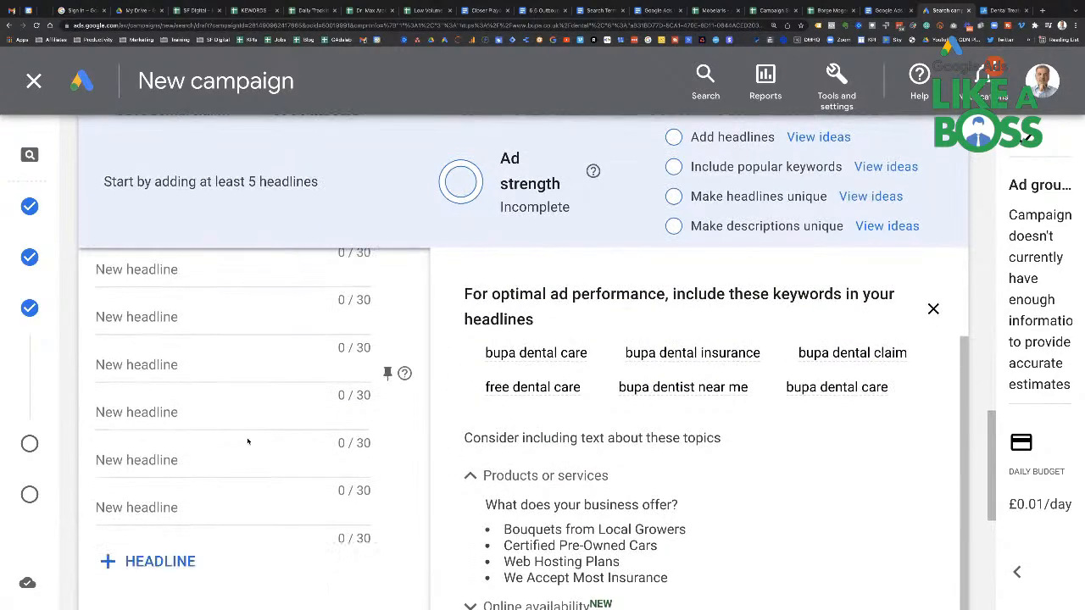
{"action": "scroll", "coordinate": [246, 441], "scroll_direction": "up", "scroll_amount": 6}
{"action": "scroll", "coordinate": [248, 438], "scroll_direction": "up", "scroll_amount": 1}
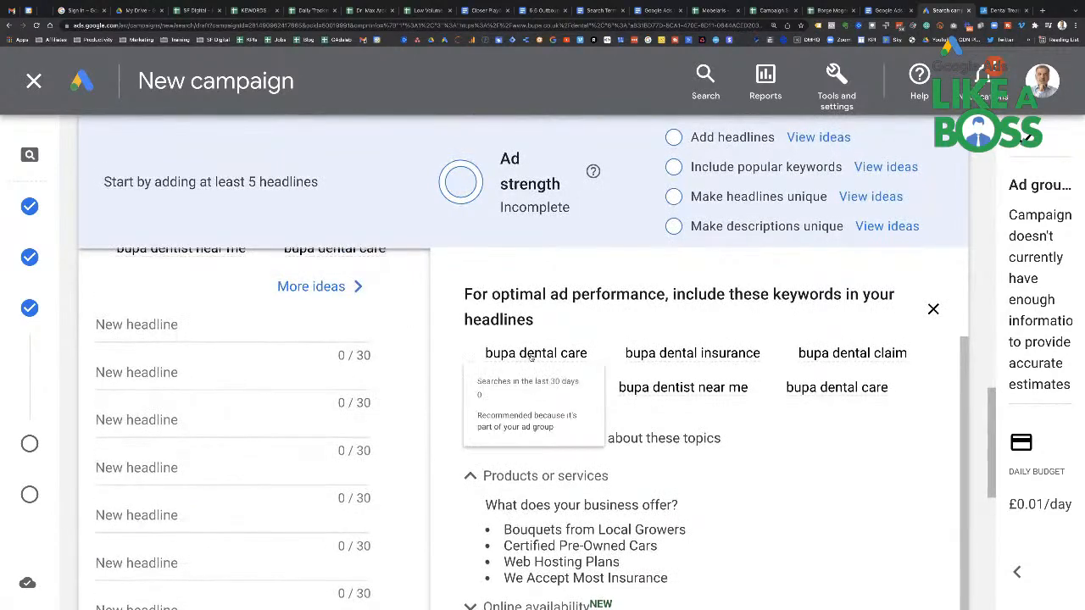
- Copy the suggested keyword "bupa dental care" into the first headline and capitalise it as "Bupa Dental Care"
{"action": "triple_click", "coordinate": [532, 358]}
{"action": "key", "text": "ctrl+c"}
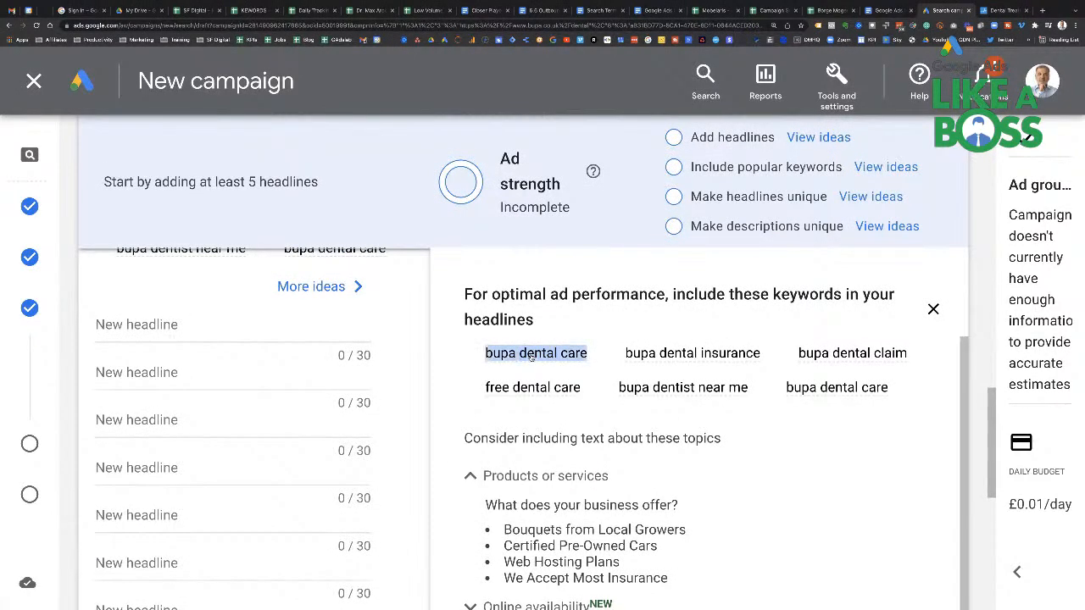
{"action": "left_click", "coordinate": [173, 328]}
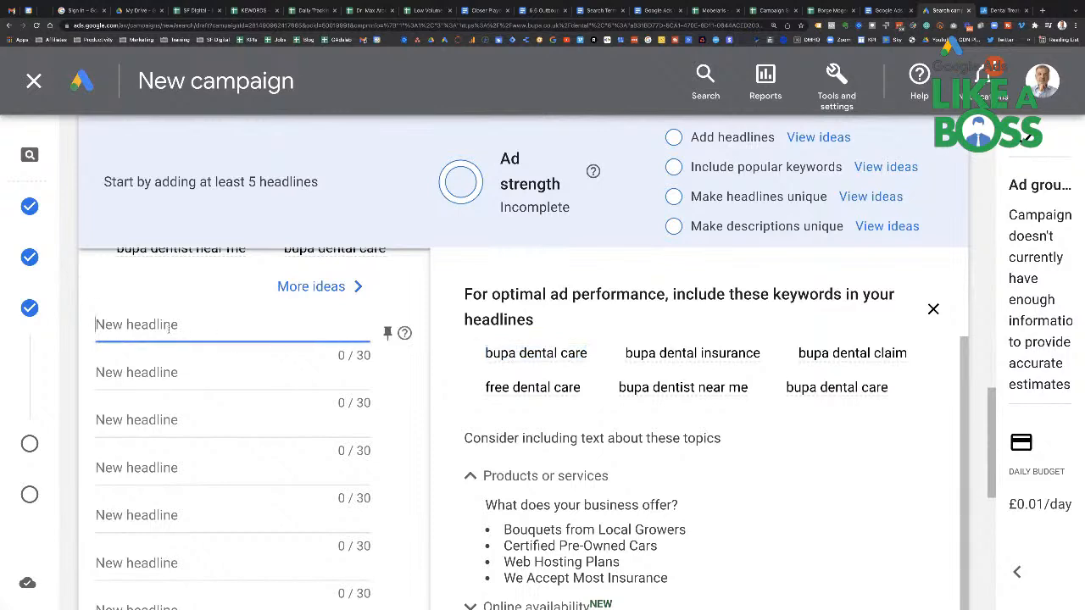
{"action": "key", "text": "ctrl+v"}
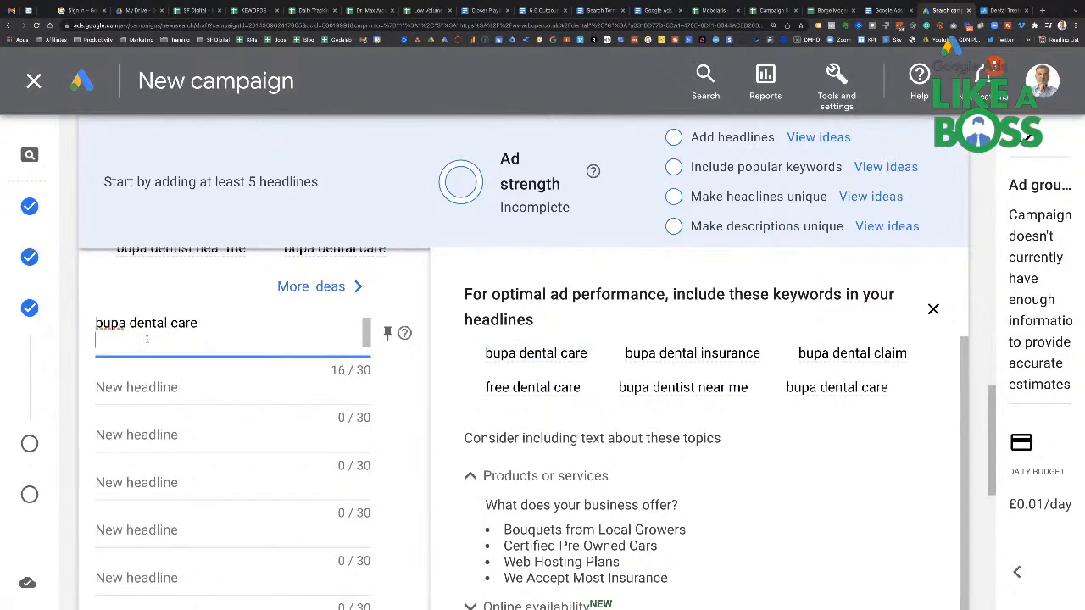
{"action": "key", "text": "BackSpace"}
{"action": "left_click_drag", "start_coordinate": [102, 325], "coordinate": [96, 327]}
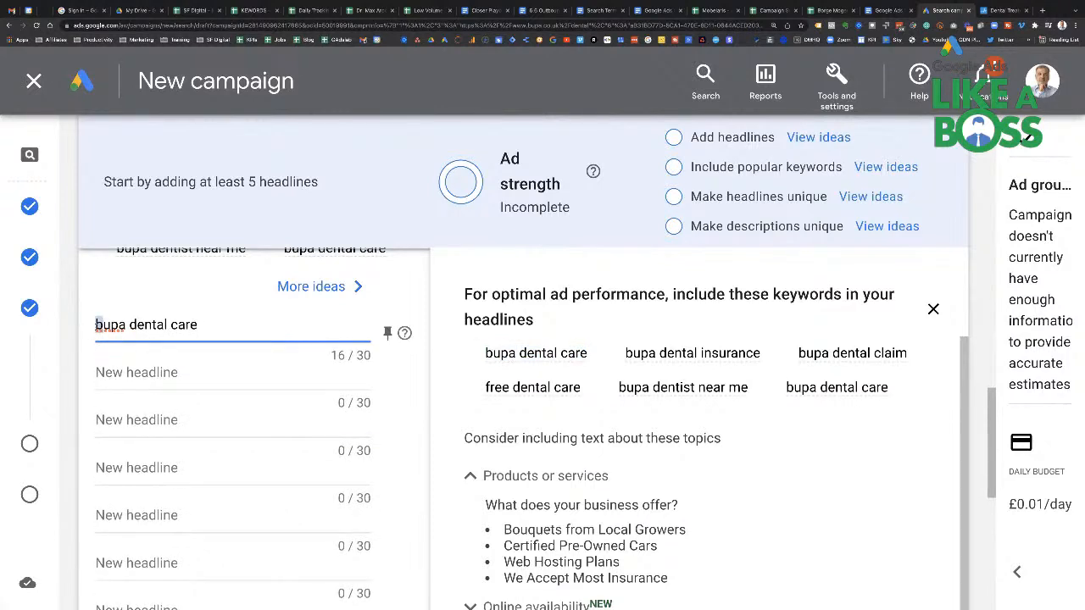
{"action": "type", "text": "Bupa "}
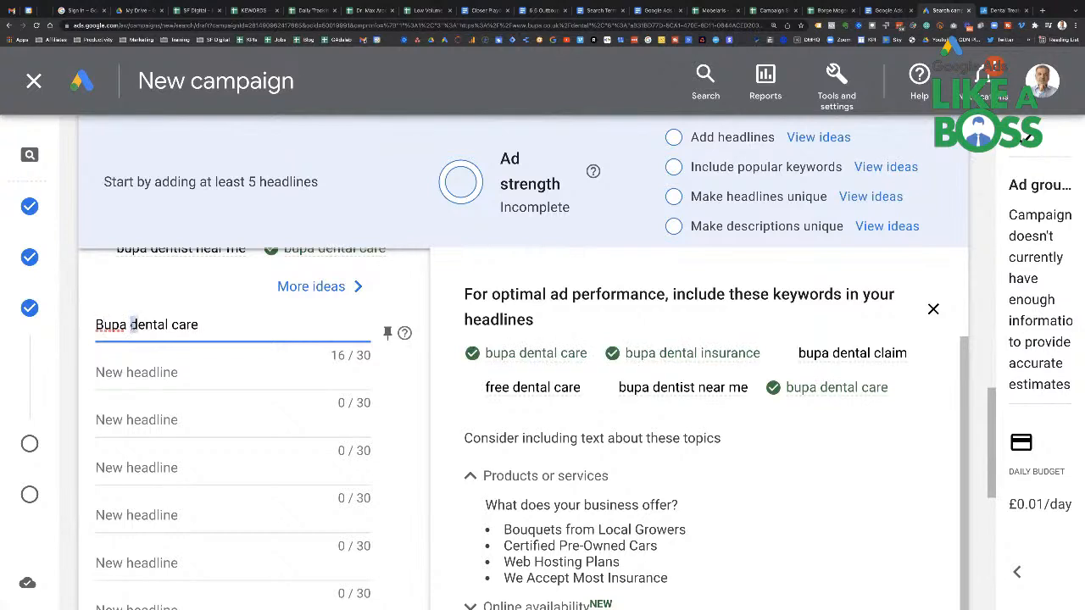
{"action": "type", "text": "D"}
{"action": "left_click_drag", "start_coordinate": [180, 324], "coordinate": [174, 325]}
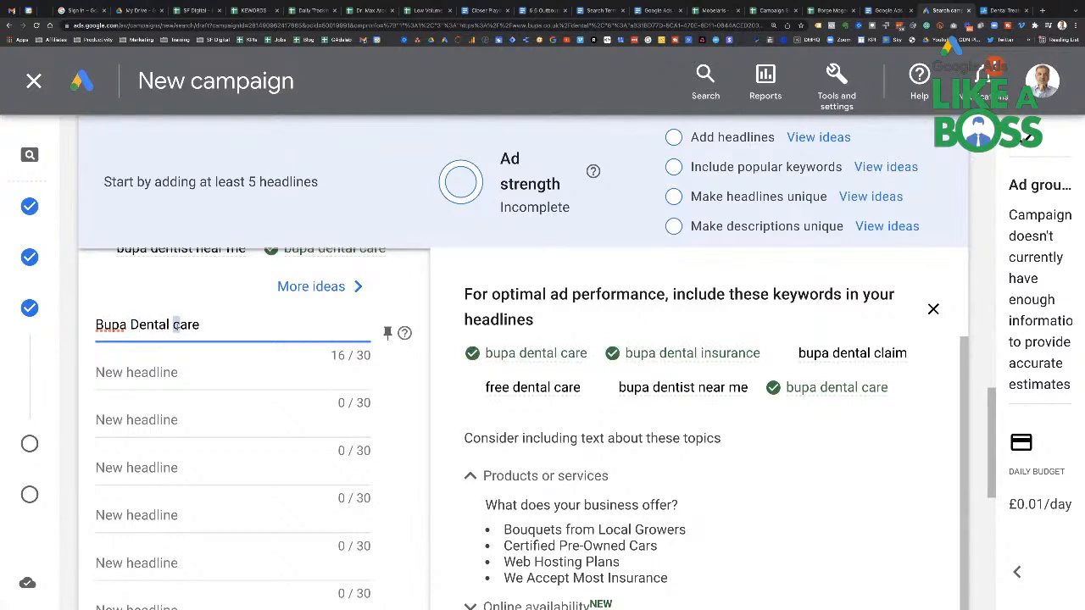
{"action": "type", "text": "C"}
- Enter "Bupa Dental Insurance" as the second headline
{"action": "left_click", "coordinate": [169, 373]}
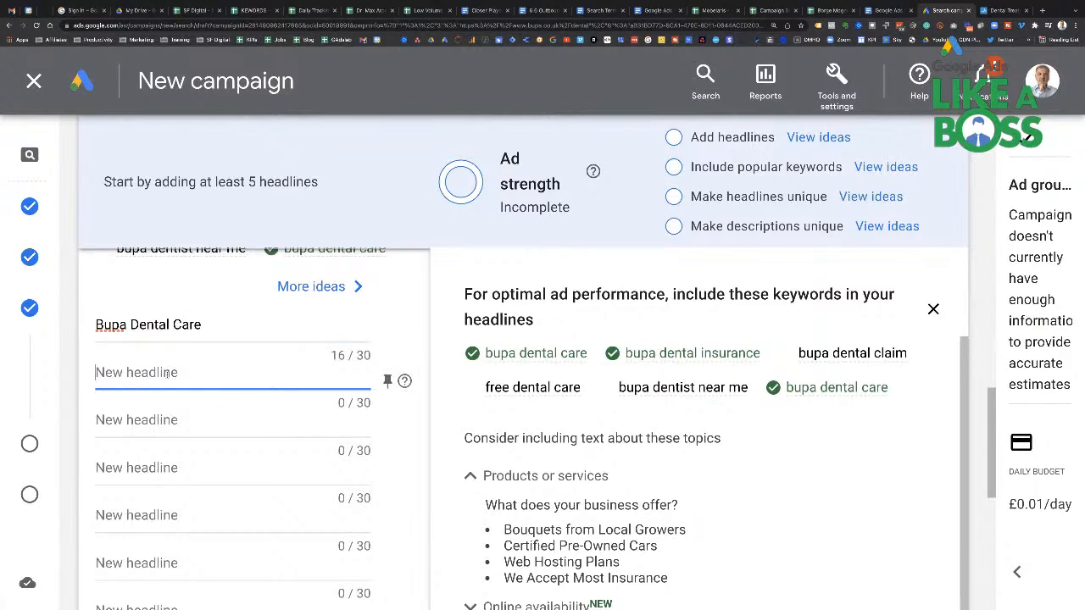
{"action": "type", "text": "Bupa Denta"}
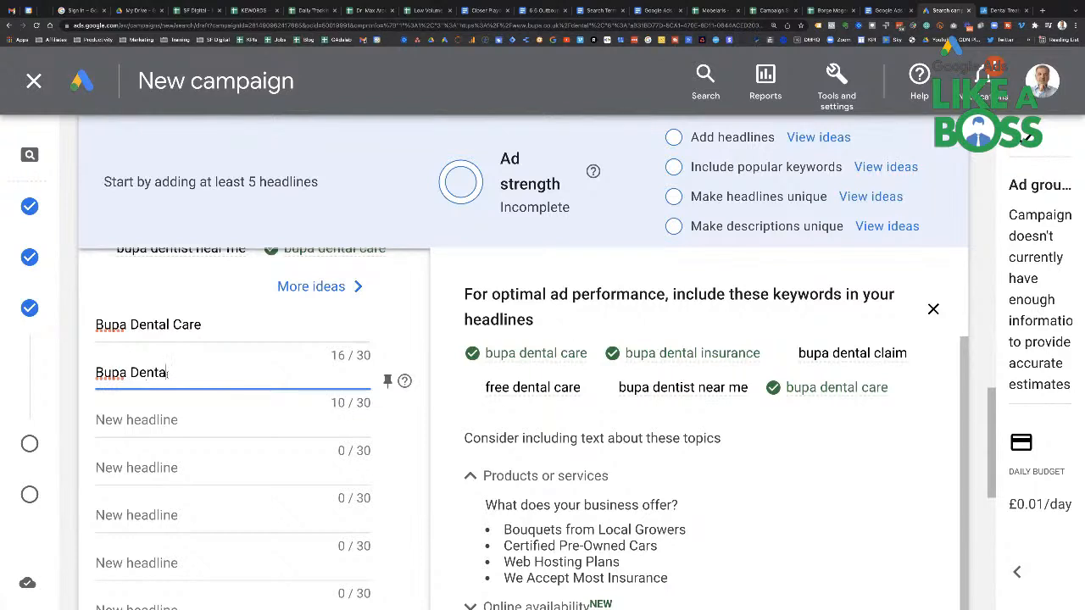
{"action": "type", "text": "l Insurance"}
- Pin the "Bupa Dental Care" headline to position 1
{"action": "scroll", "coordinate": [124, 496], "scroll_direction": "down", "scroll_amount": 2}
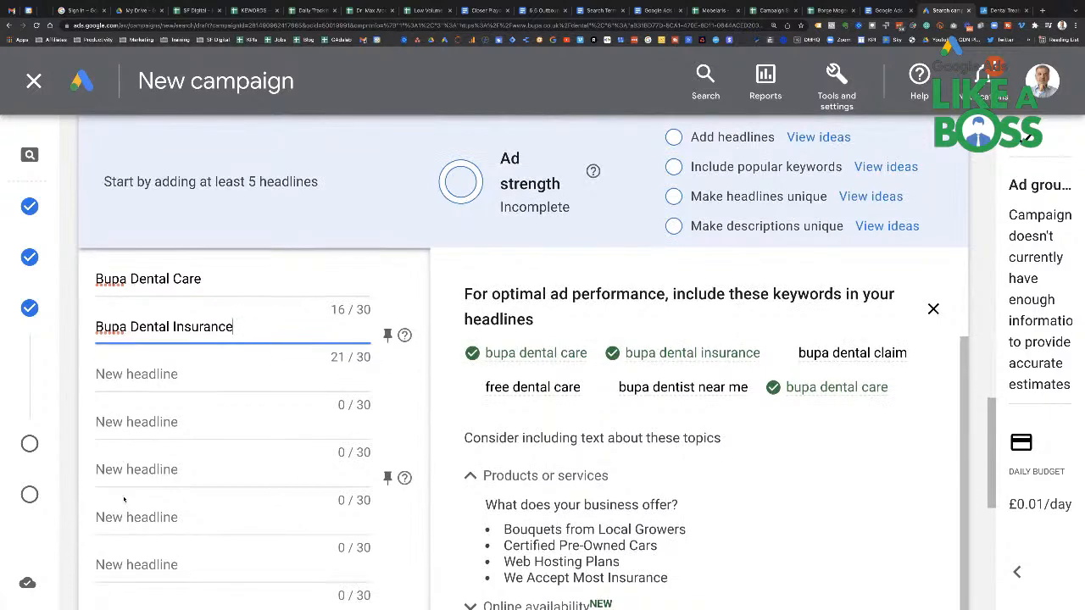
{"action": "scroll", "coordinate": [157, 445], "scroll_direction": "up", "scroll_amount": 1}
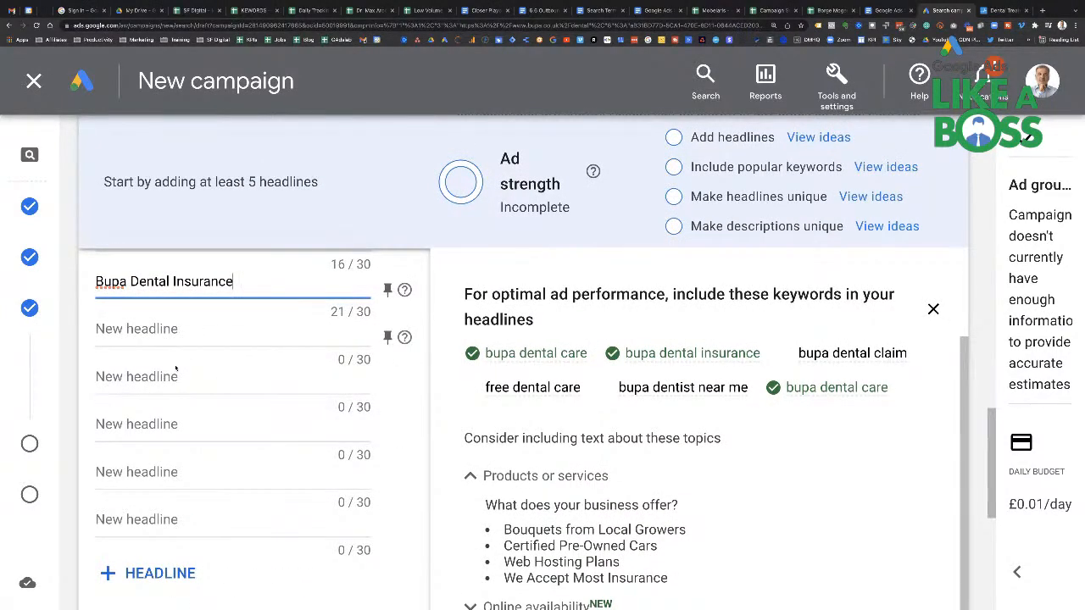
{"action": "scroll", "coordinate": [141, 453], "scroll_direction": "down", "scroll_amount": 2}
{"action": "scroll", "coordinate": [141, 453], "scroll_direction": "up", "scroll_amount": 3}
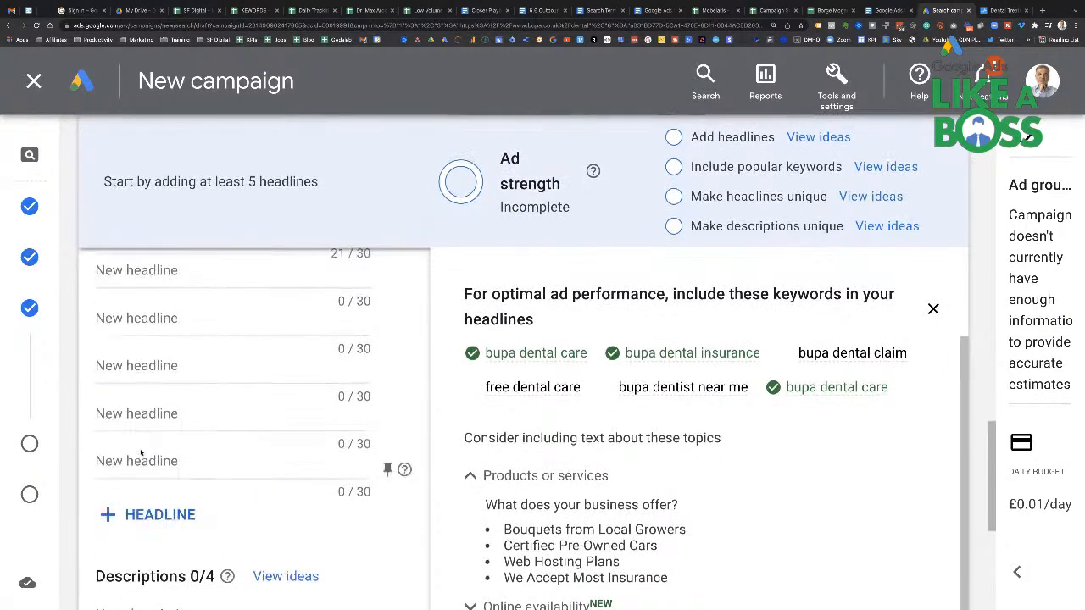
{"action": "scroll", "coordinate": [141, 453], "scroll_direction": "down", "scroll_amount": 1}
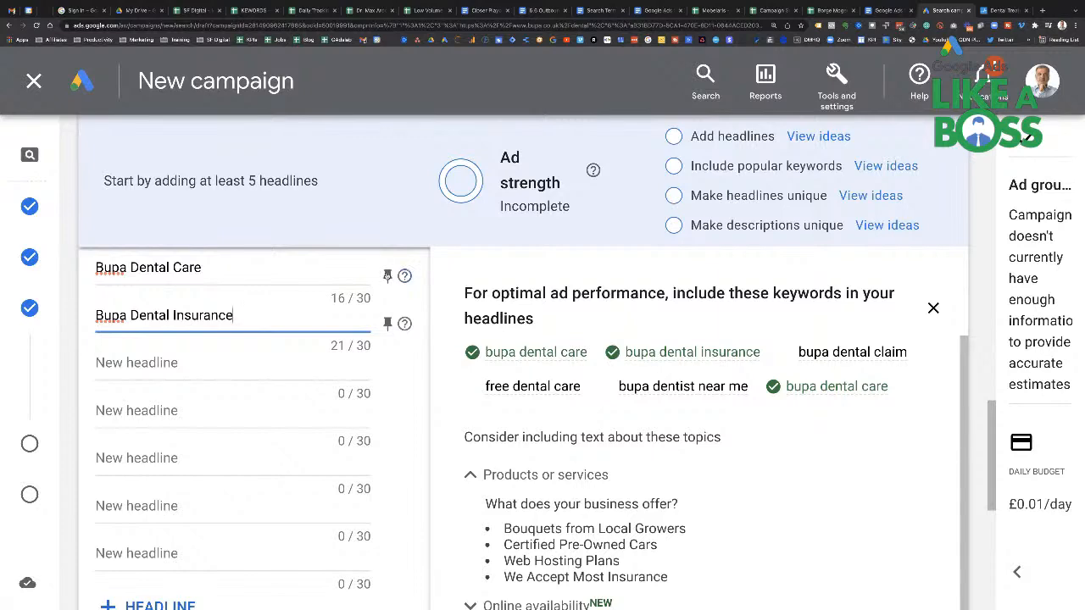
{"action": "left_click", "coordinate": [388, 276]}
{"action": "left_click", "coordinate": [485, 267]}
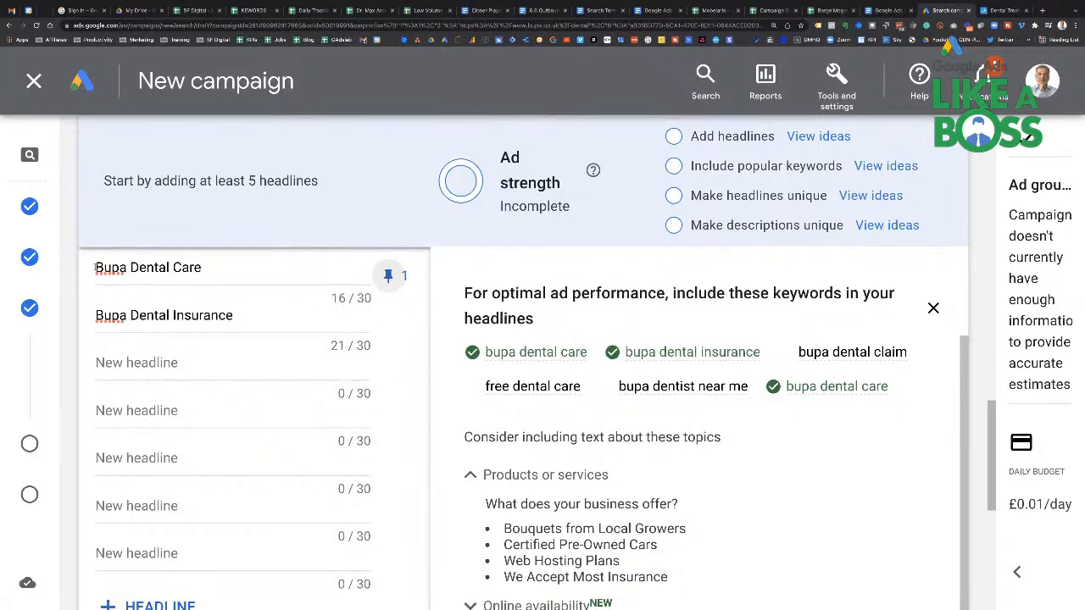
- Enter "Open 7 Days A Week" as the third headline
{"action": "left_click", "coordinate": [126, 369]}
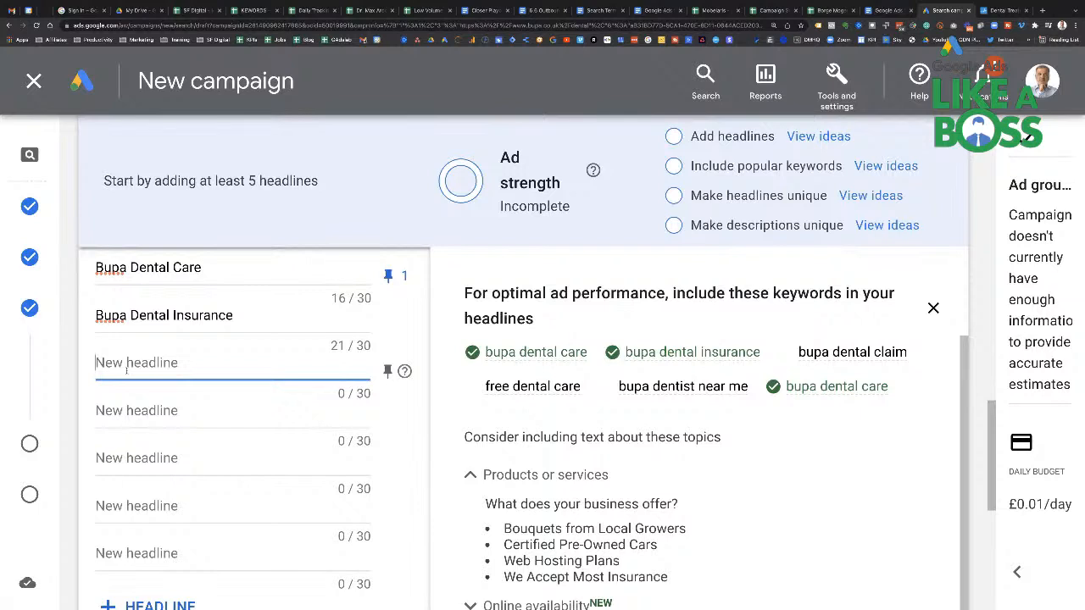
{"action": "type", "text": "OPen"}
{"action": "key", "text": "BackSpace"}
{"action": "key", "text": "BackSpace"}
{"action": "key", "text": "BackSpace"}
{"action": "type", "text": "pen 7 Days"}
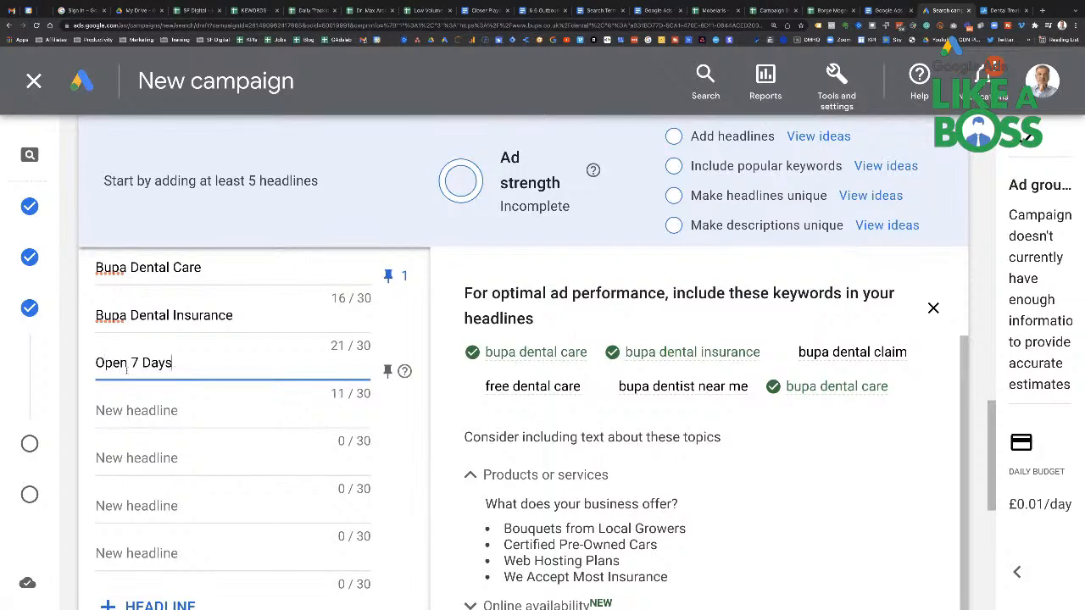
{"action": "type", "text": " A Week"}
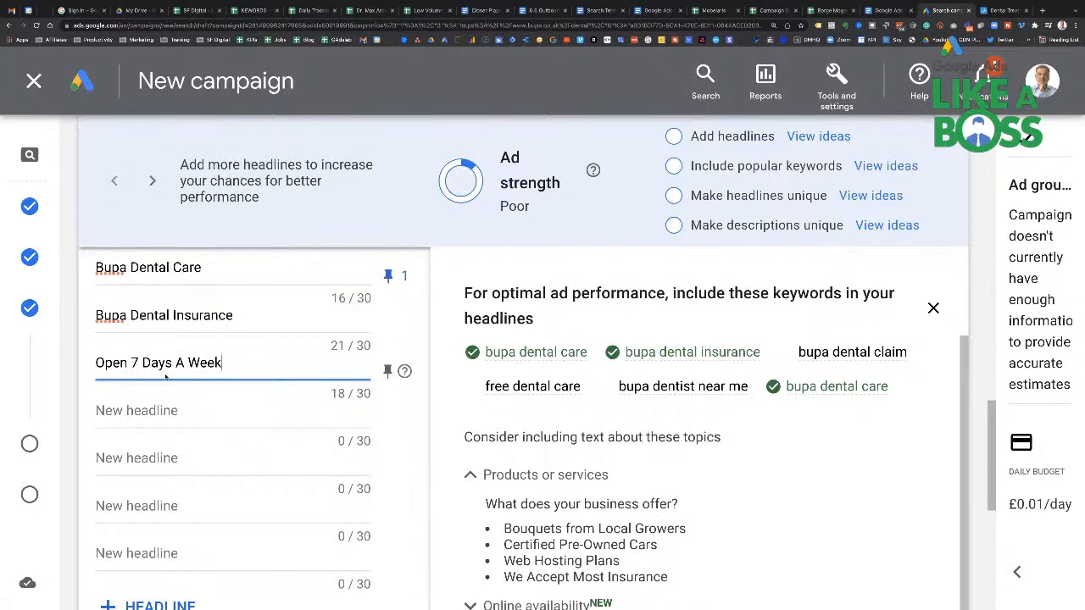
{"action": "key", "text": "Tab"}
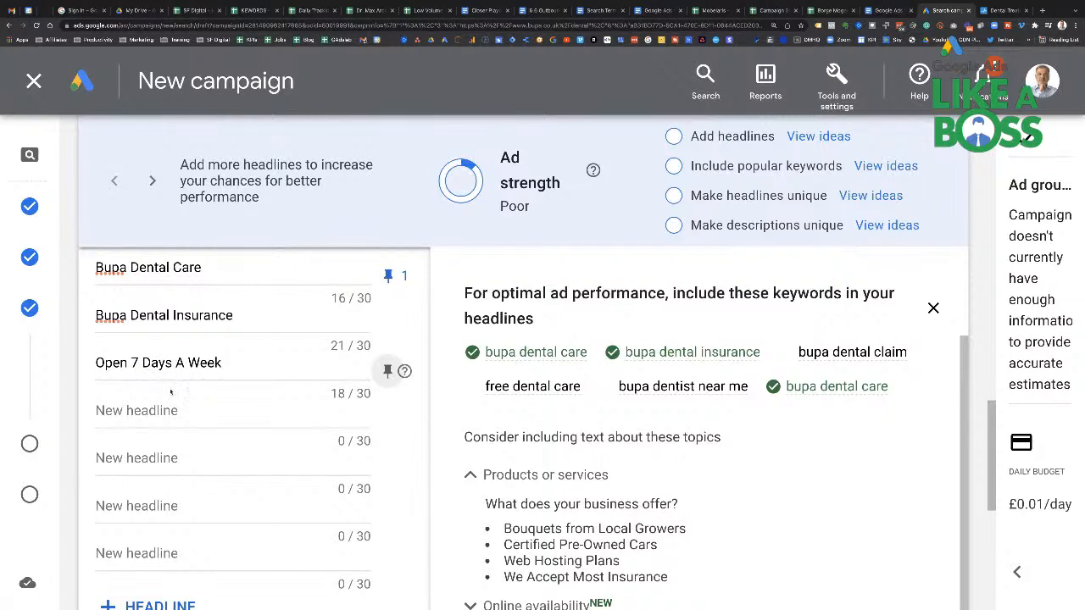
- Enter "Emergency Dentist" as the fourth headline
{"action": "left_click", "coordinate": [157, 407]}
{"action": "type", "text": "E"}
{"action": "type", "text": "mergency"}
{"action": "type", "text": " Detn"}
{"action": "key", "text": "BackSpace"}
{"action": "key", "text": "BackSpace"}
{"action": "type", "text": "ntist"}
{"action": "key", "text": "Tab"}
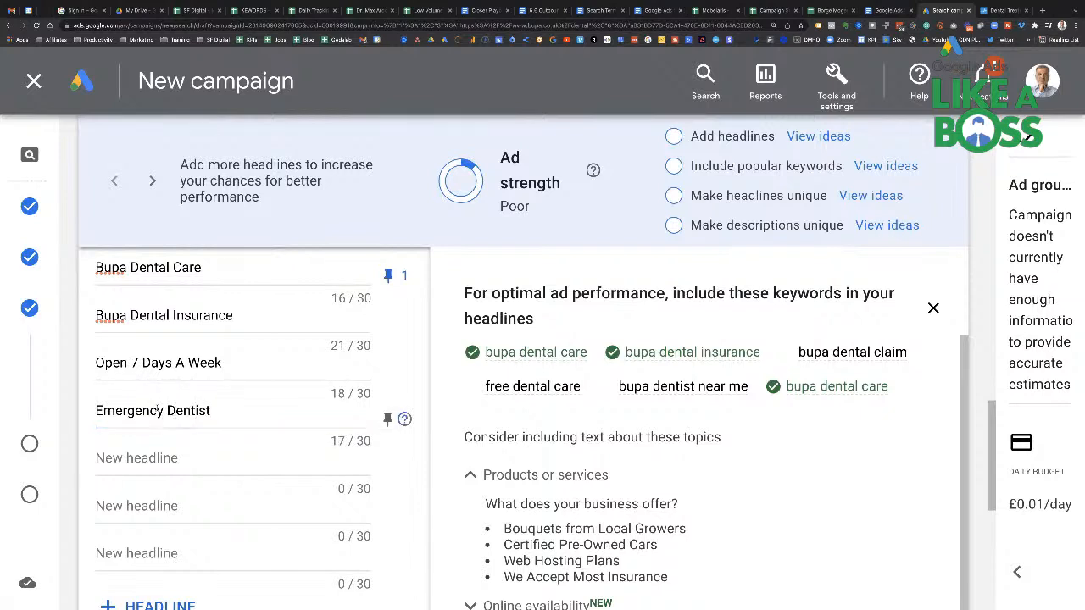
- Enter "Kids Friendly Clinic" as the fifth headline
{"action": "left_click", "coordinate": [157, 459]}
{"action": "scroll", "coordinate": [157, 459], "scroll_direction": "down", "scroll_amount": 1}
{"action": "type", "text": "Kids Friendly Clinic"}
{"action": "key", "text": "Tab"}
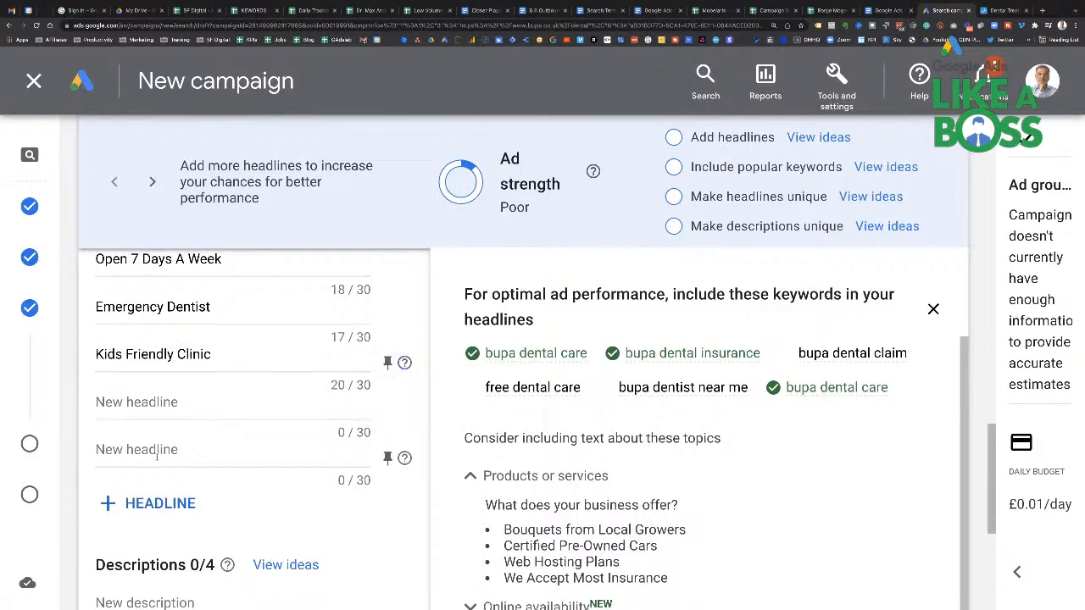
- Enter "Dentist Near Me" as the sixth headline, based on the suggested near-me keyword, and review the headlines and description fields
{"action": "left_click", "coordinate": [153, 404]}
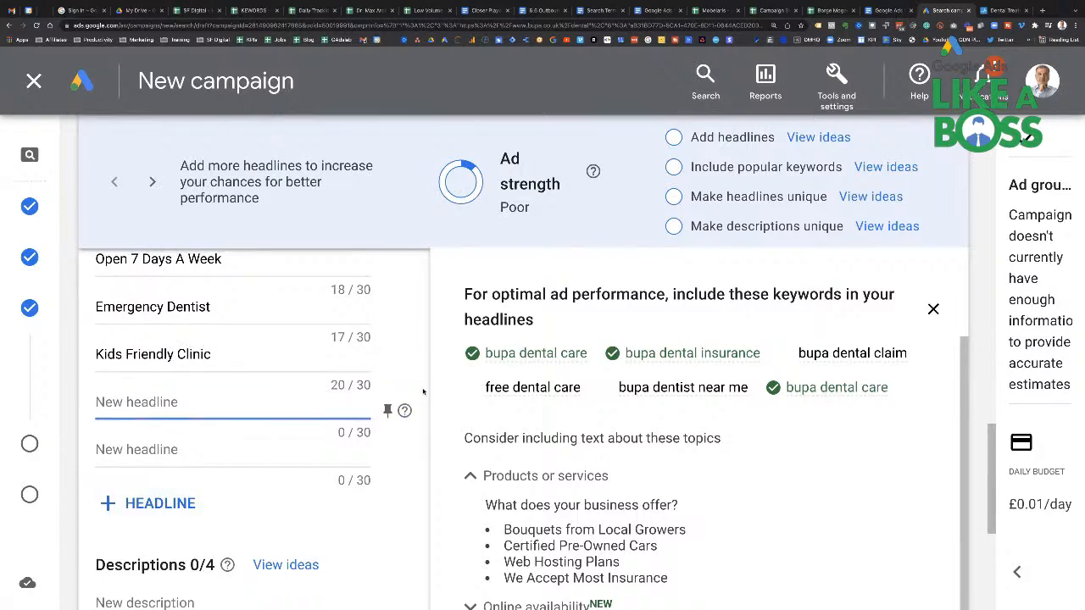
{"action": "mouse_move", "coordinate": [712, 390]}
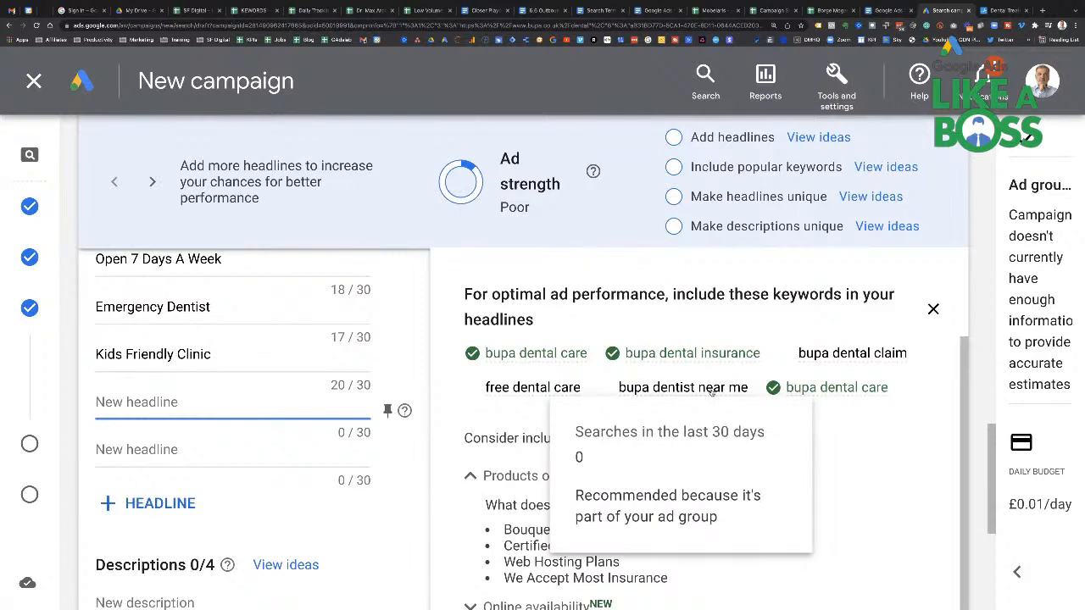
{"action": "type", "text": "D"}
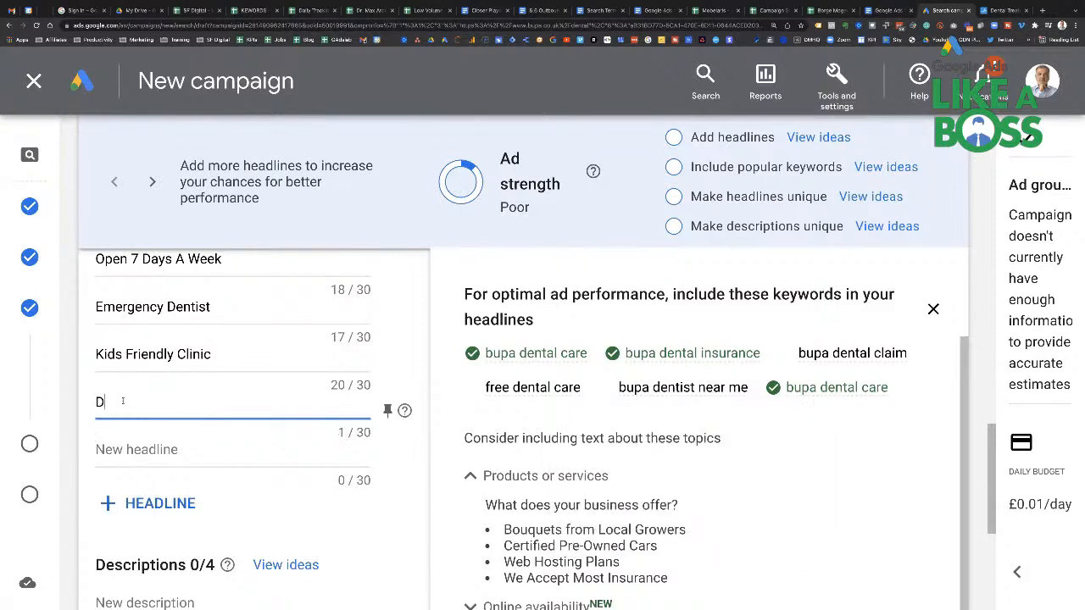
{"action": "type", "text": "entist Near Me"}
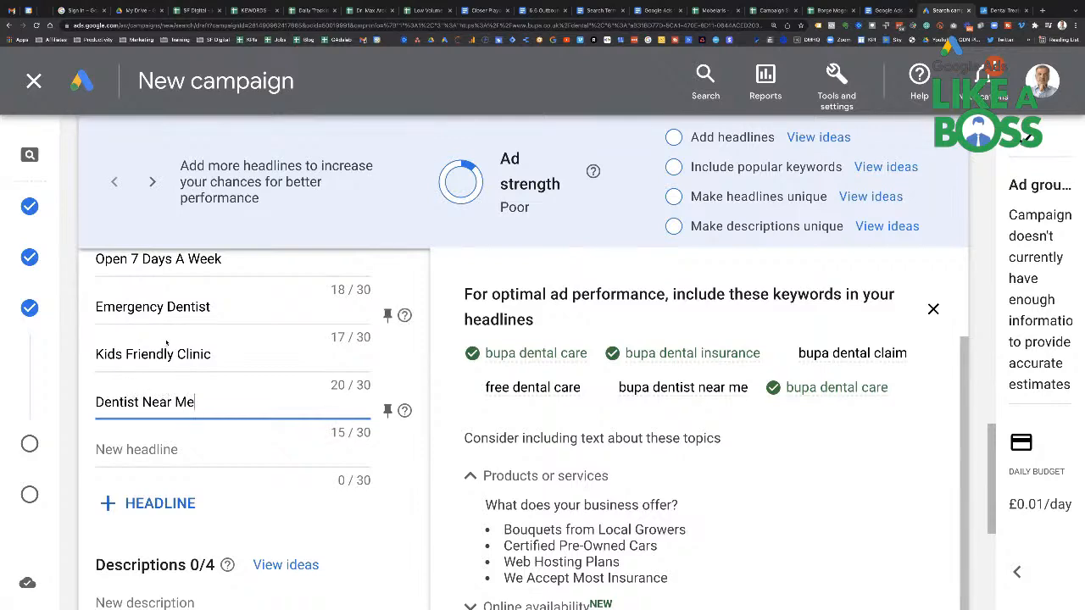
{"action": "scroll", "coordinate": [166, 356], "scroll_direction": "up", "scroll_amount": 1}
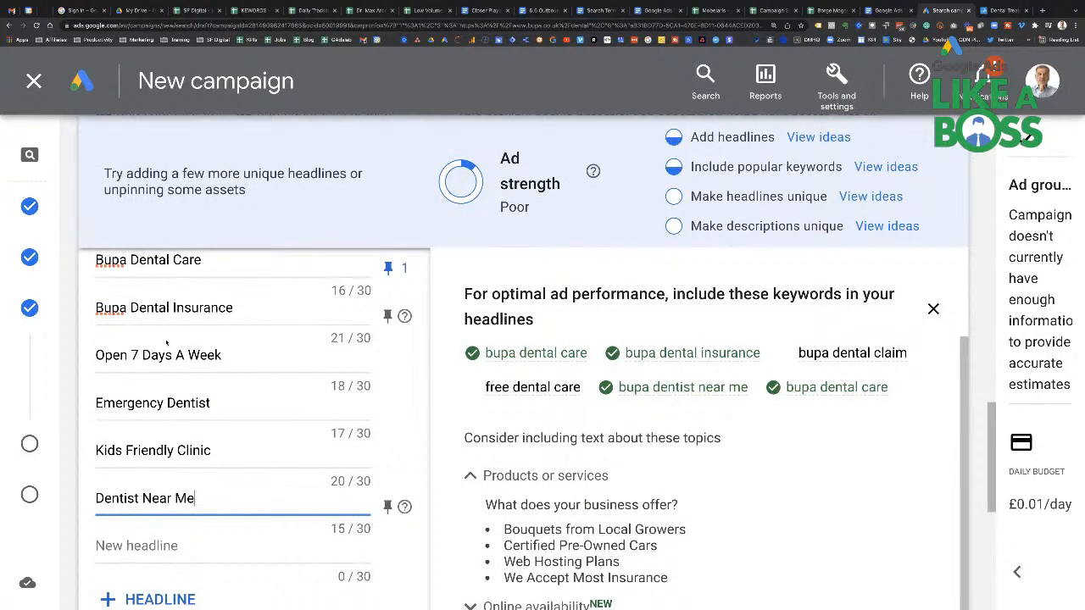
{"action": "scroll", "coordinate": [166, 343], "scroll_direction": "down", "scroll_amount": 2}
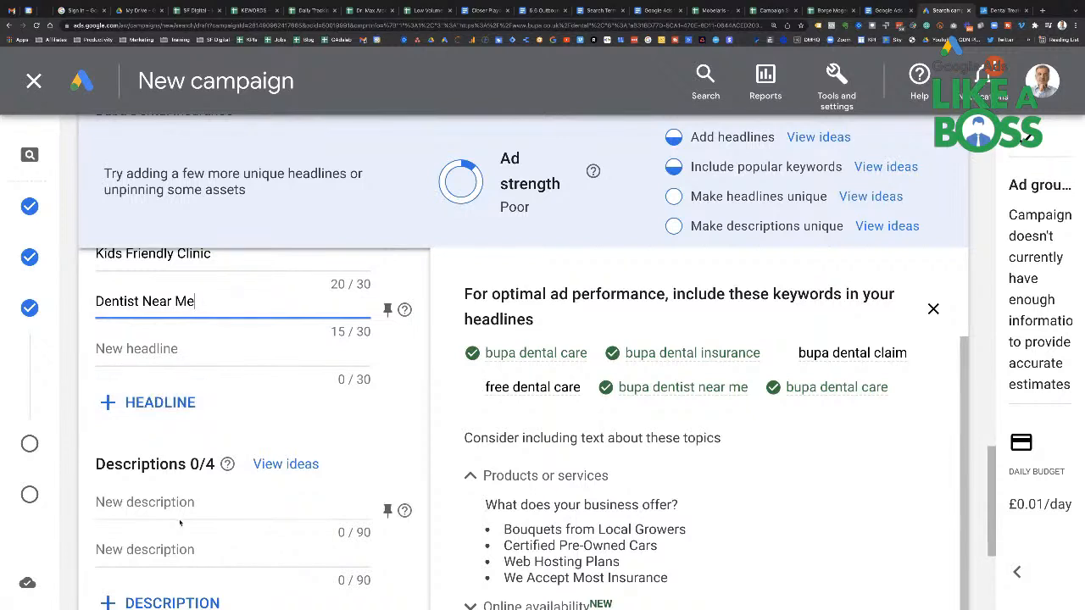
{"action": "scroll", "coordinate": [180, 523], "scroll_direction": "up", "scroll_amount": 3}
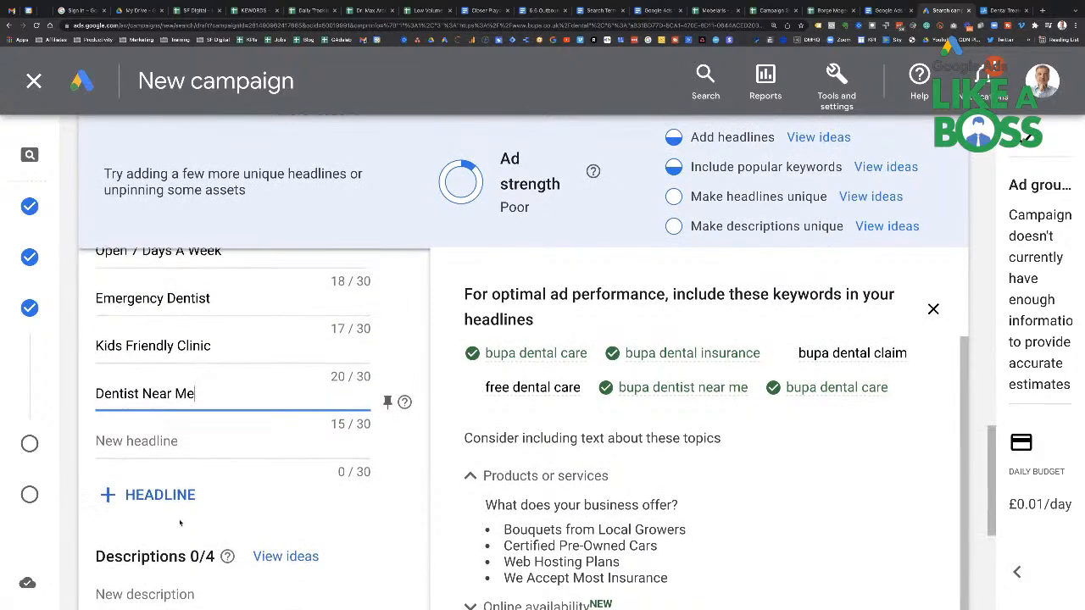
- Review the ad's keyword suggestions, then switch to the Bupa dental page and look through its services for headline ideas
{"action": "scroll", "coordinate": [158, 376], "scroll_direction": "down", "scroll_amount": 5}
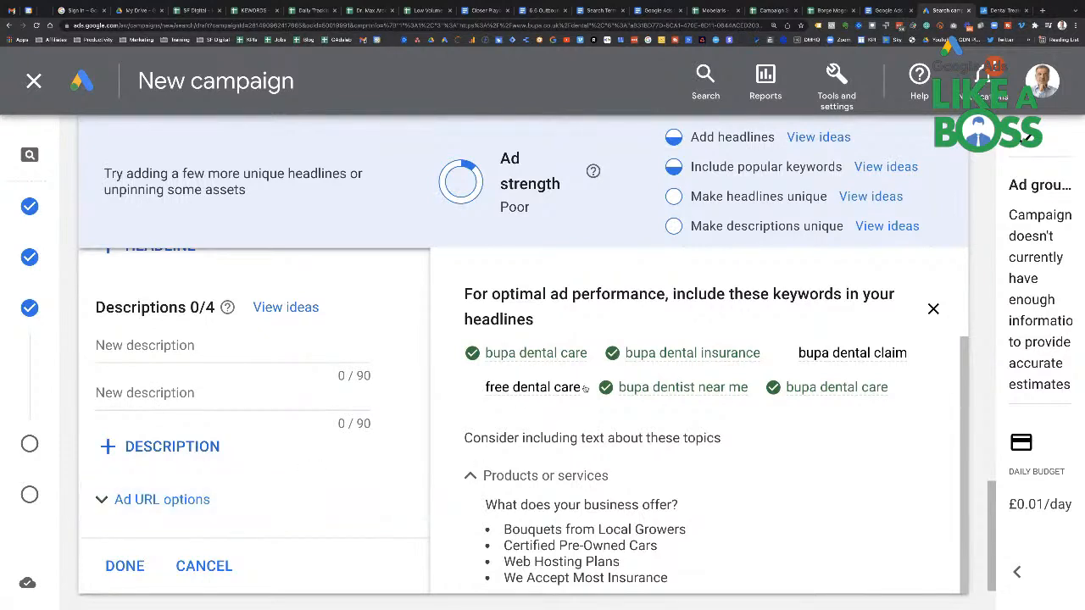
{"action": "scroll", "coordinate": [535, 441], "scroll_direction": "down", "scroll_amount": 1}
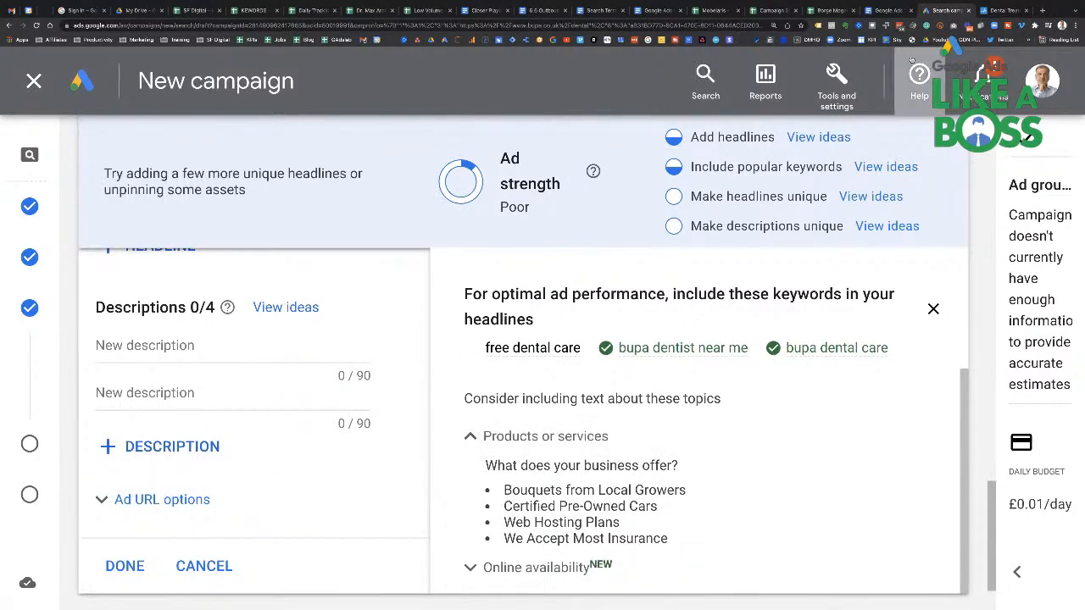
{"action": "left_click", "coordinate": [988, 11]}
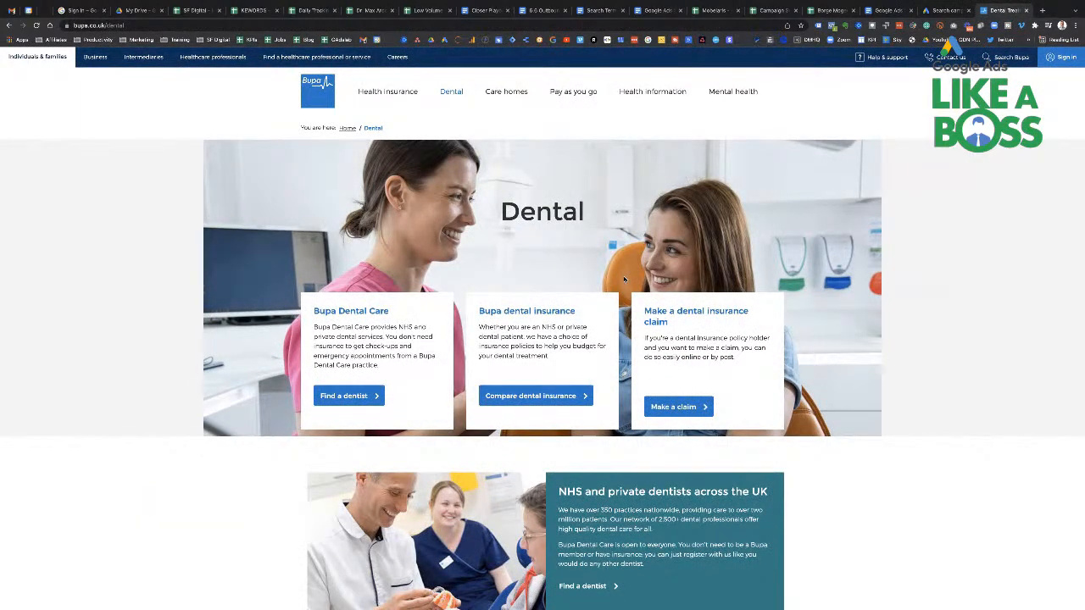
{"action": "scroll", "coordinate": [625, 279], "scroll_direction": "down", "scroll_amount": 1}
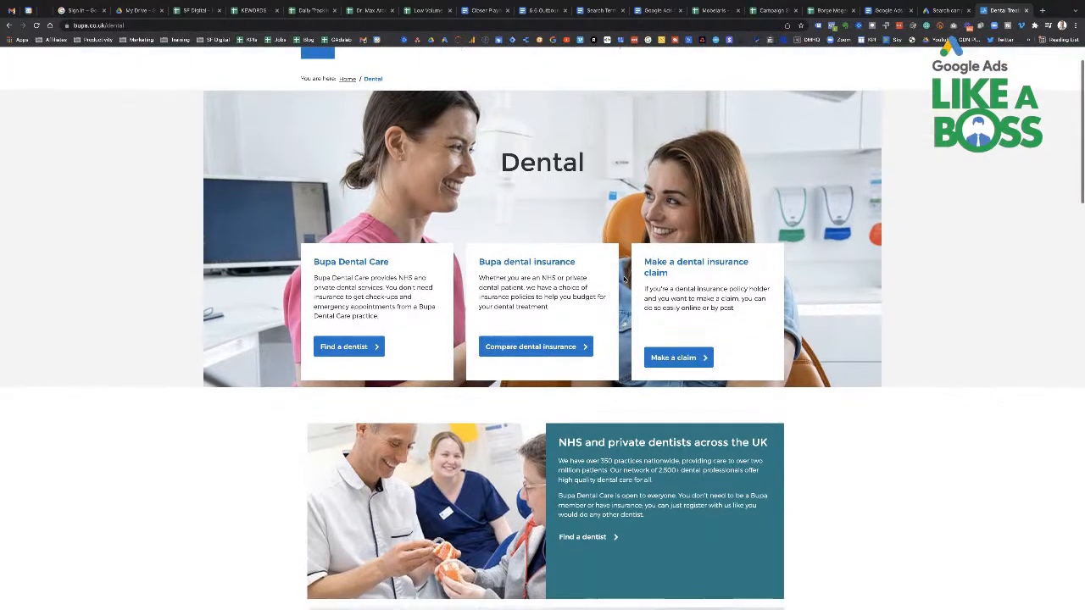
{"action": "scroll", "coordinate": [625, 280], "scroll_direction": "up", "scroll_amount": 1}
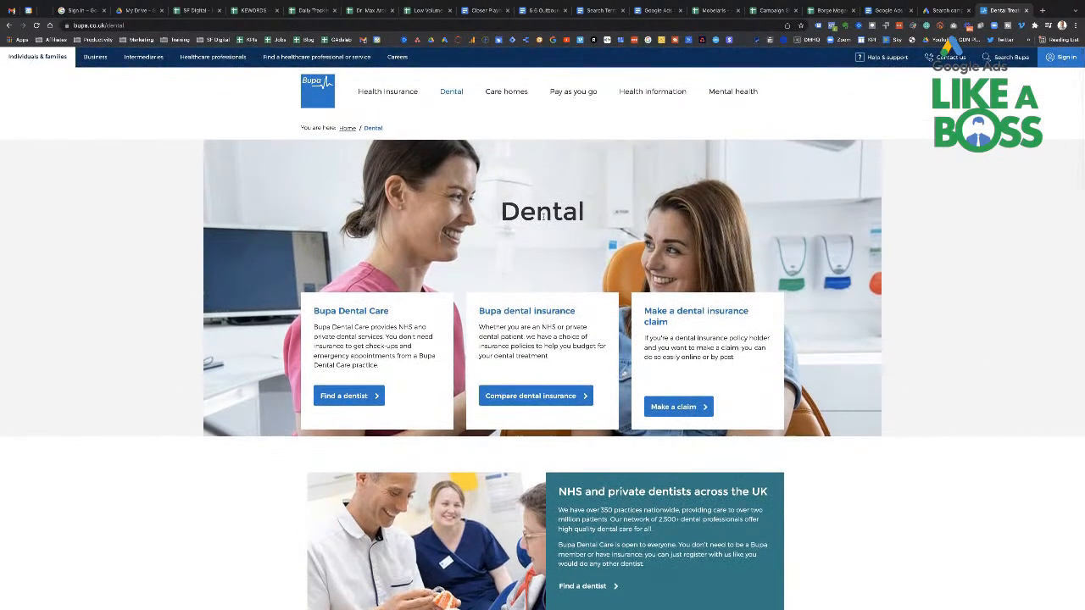
{"action": "scroll", "coordinate": [625, 280], "scroll_direction": "down", "scroll_amount": 4}
{"action": "scroll", "coordinate": [543, 238], "scroll_direction": "down", "scroll_amount": 3}
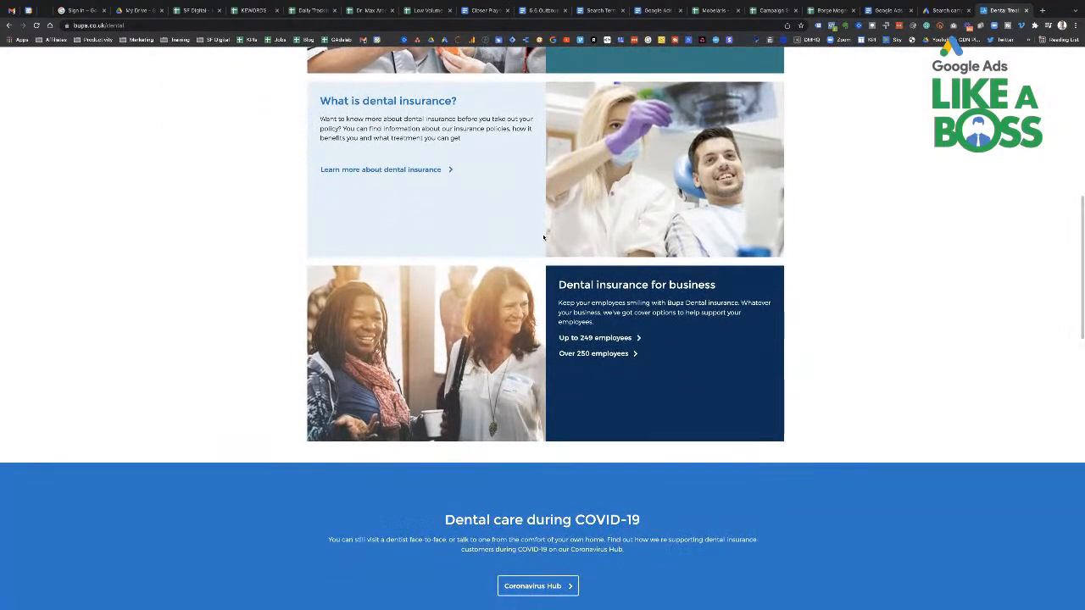
{"action": "scroll", "coordinate": [543, 237], "scroll_direction": "down", "scroll_amount": 2}
{"action": "scroll", "coordinate": [543, 237], "scroll_direction": "down", "scroll_amount": 4}
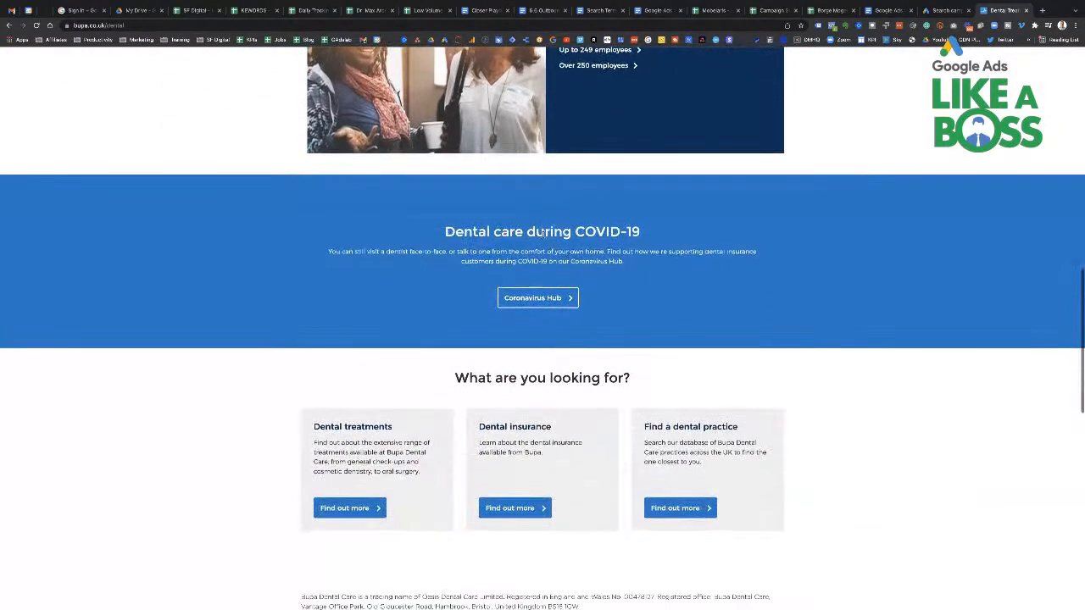
{"action": "scroll", "coordinate": [543, 238], "scroll_direction": "down", "scroll_amount": 1}
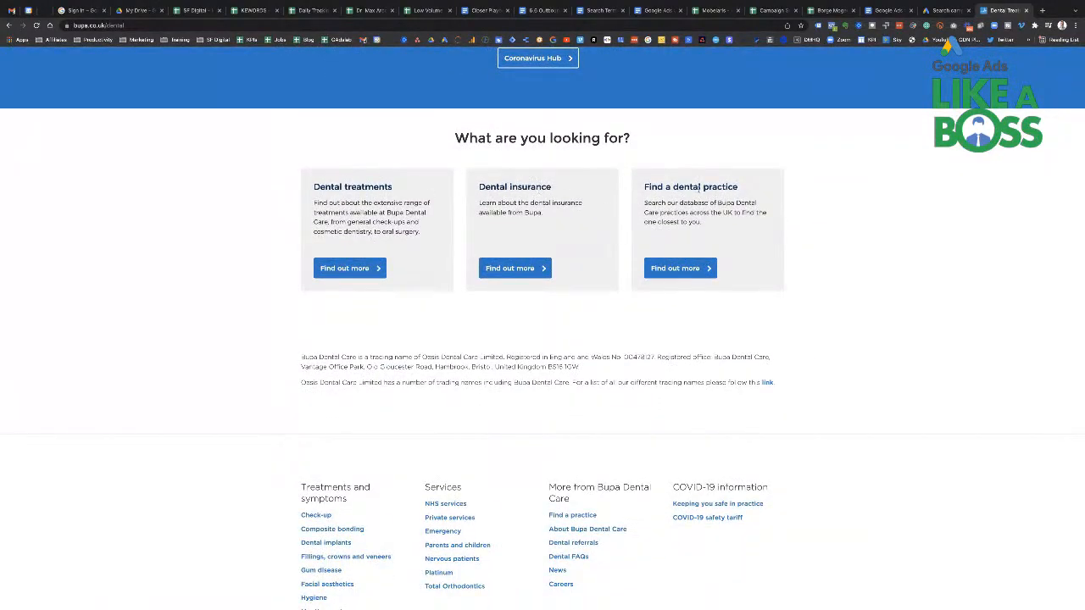
- Open the dental treatments page on the Bupa site and examine the listed treatments
{"action": "left_click", "coordinate": [366, 269]}
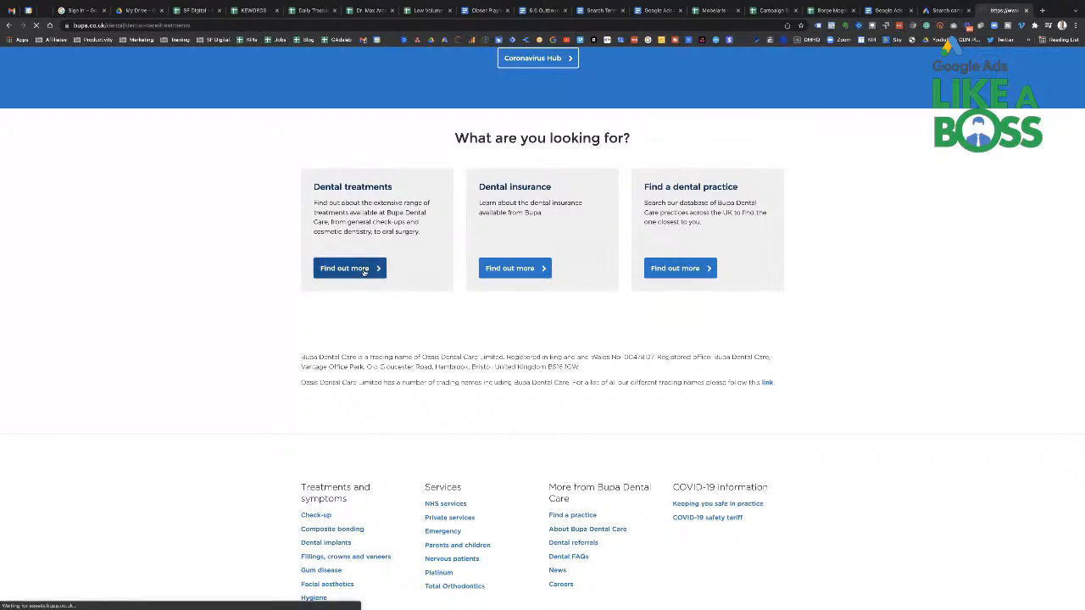
{"action": "scroll", "coordinate": [365, 274], "scroll_direction": "down", "scroll_amount": 1}
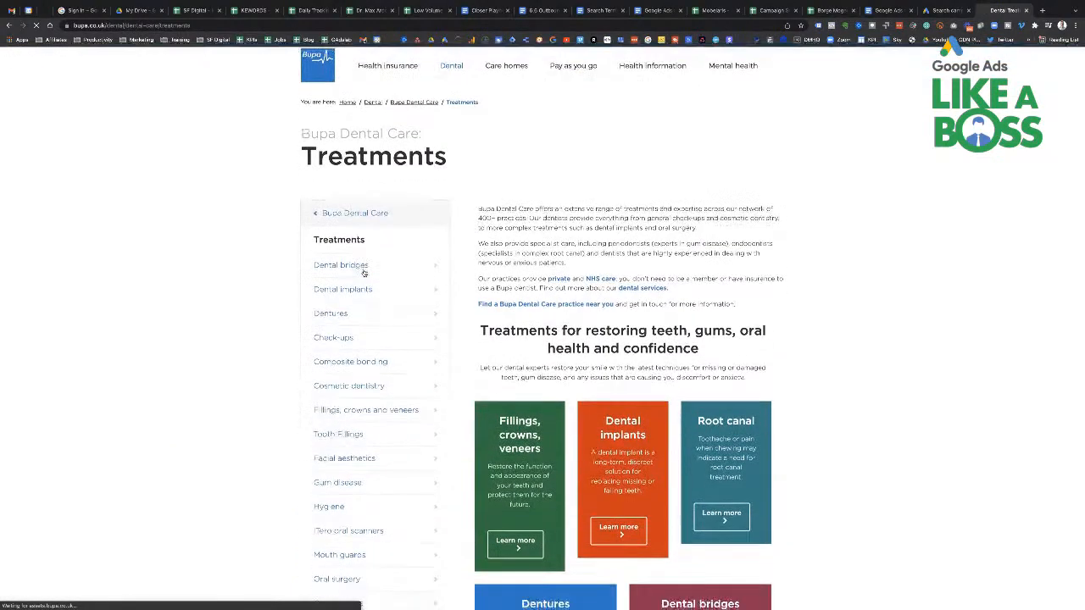
{"action": "scroll", "coordinate": [322, 210], "scroll_direction": "down", "scroll_amount": 2}
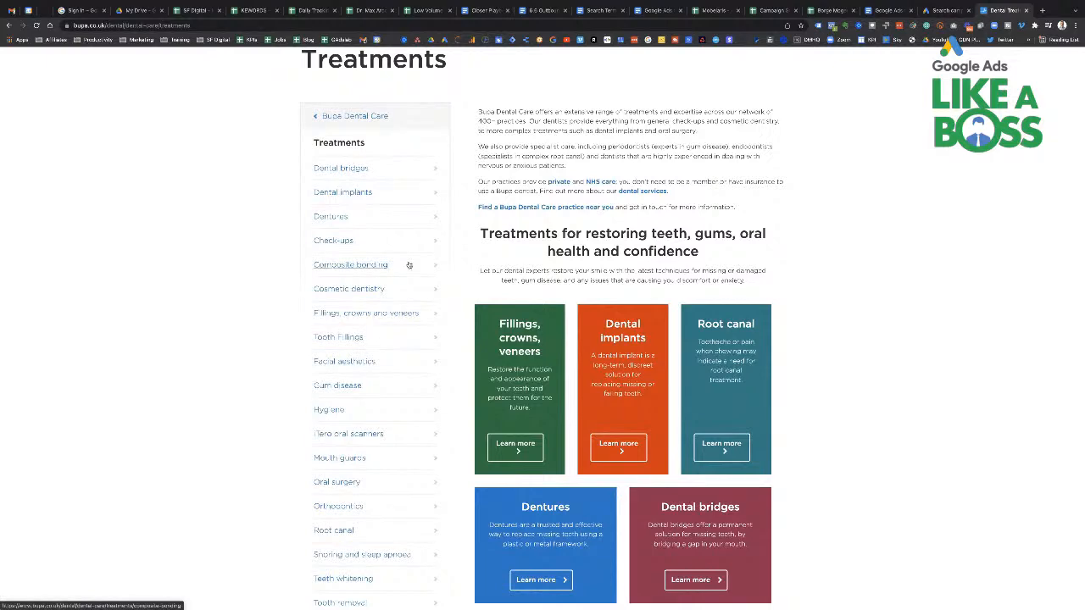
{"action": "scroll", "coordinate": [409, 266], "scroll_direction": "down", "scroll_amount": 1}
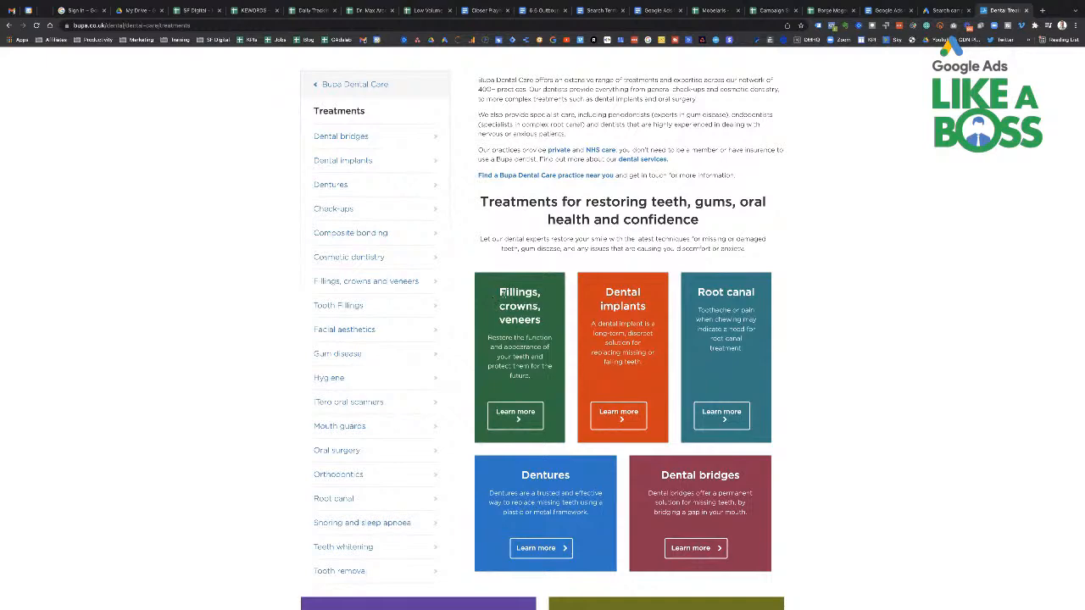
- Copy the "Fillings, crowns, veneers" heading from the Bupa treatments page into Google Ads as the seventh headline
{"action": "left_click_drag", "start_coordinate": [501, 288], "coordinate": [546, 318]}
{"action": "key", "text": "ctrl+c"}
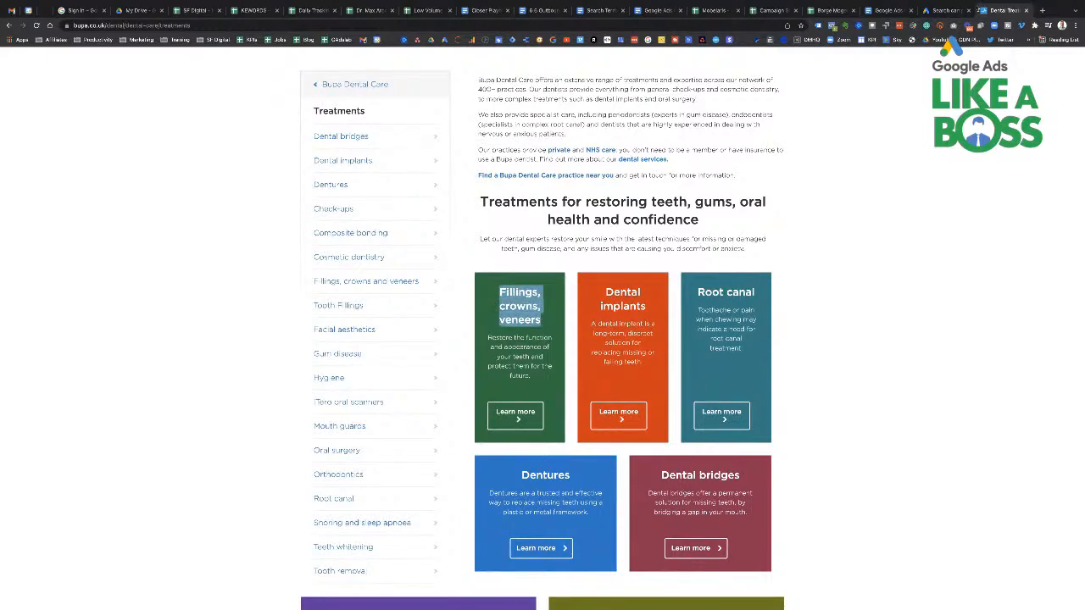
{"action": "left_click", "coordinate": [944, 10]}
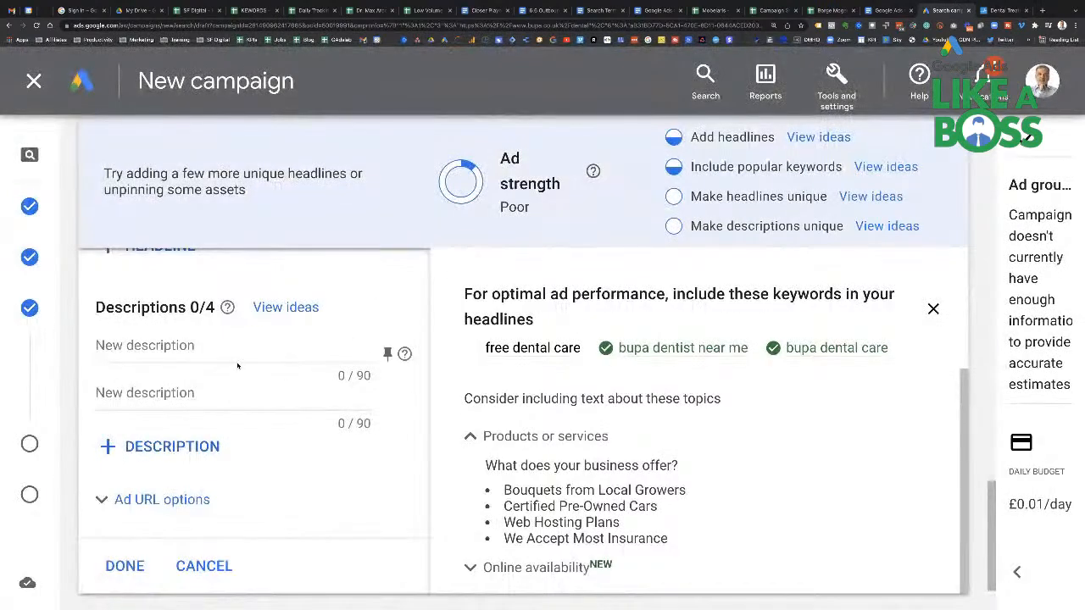
{"action": "scroll", "coordinate": [238, 363], "scroll_direction": "up", "scroll_amount": 5}
{"action": "scroll", "coordinate": [229, 352], "scroll_direction": "down", "scroll_amount": 4}
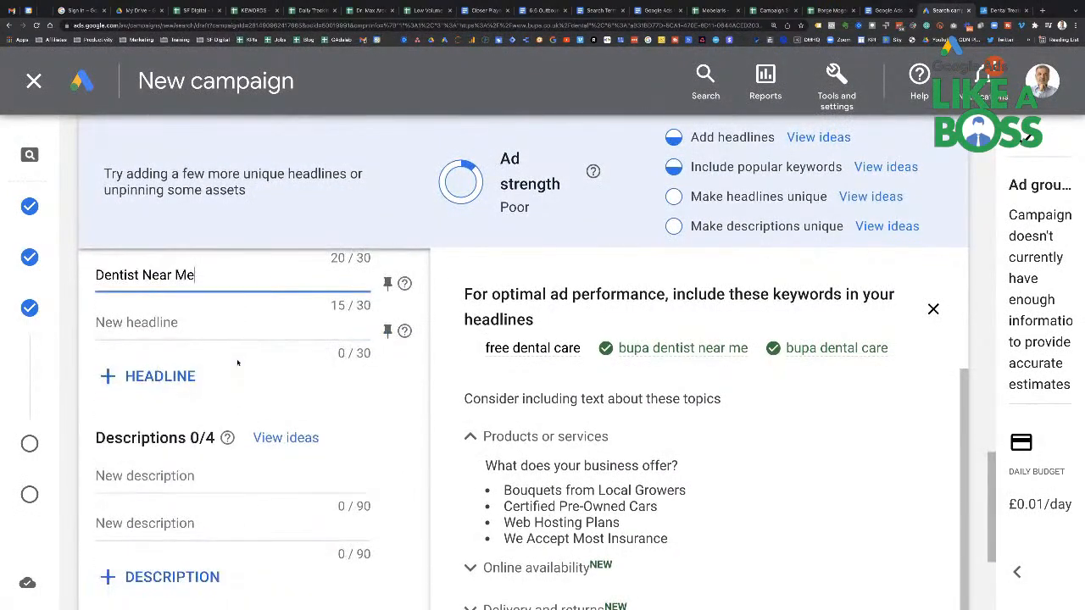
{"action": "left_click", "coordinate": [227, 338]}
{"action": "key", "text": "ctrl+v"}
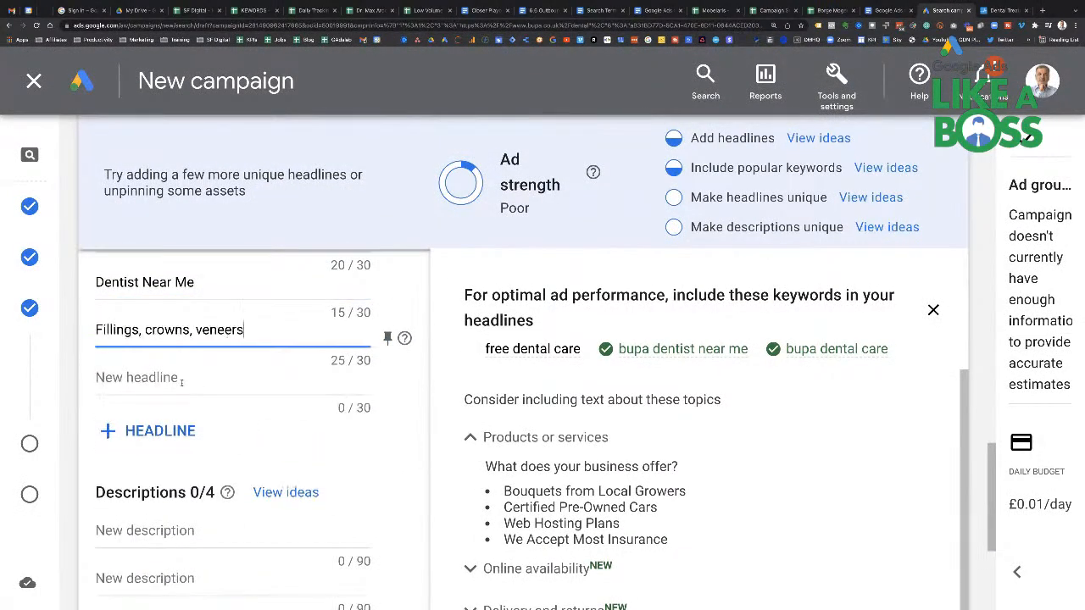
- Capitalise the seventh headline so it reads "Fillings, Crowns, Veneers"
{"action": "left_click_drag", "start_coordinate": [146, 331], "coordinate": [197, 329]}
{"action": "type", "text": "C"}
{"action": "type", "text": "V"}
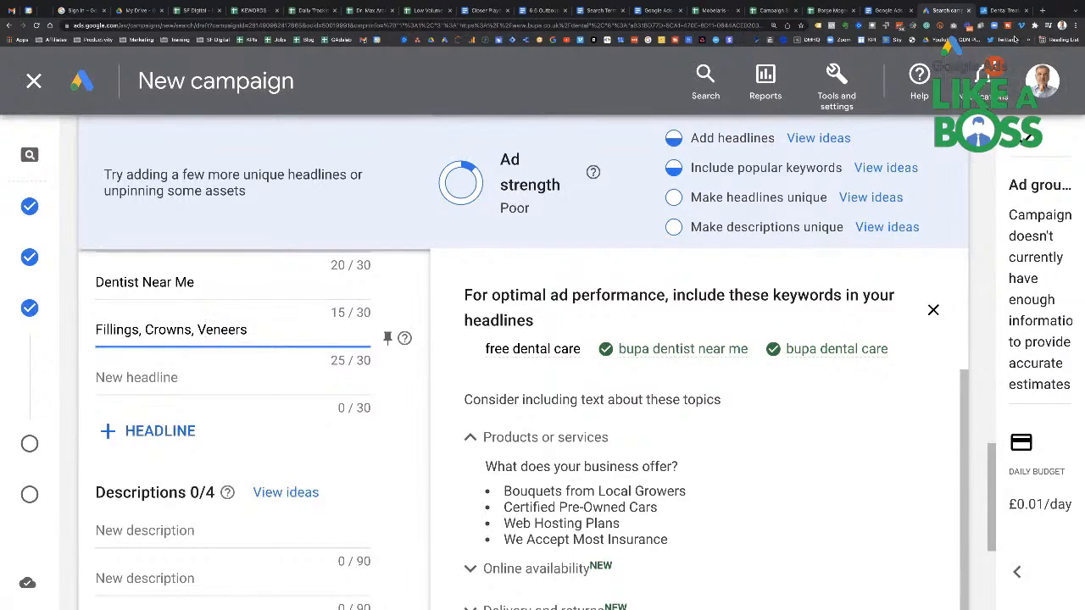
- Copy the dental implants heading from the Bupa treatments page into the eighth headline and edit it to "Dental Implants -"
{"action": "left_click", "coordinate": [1001, 10]}
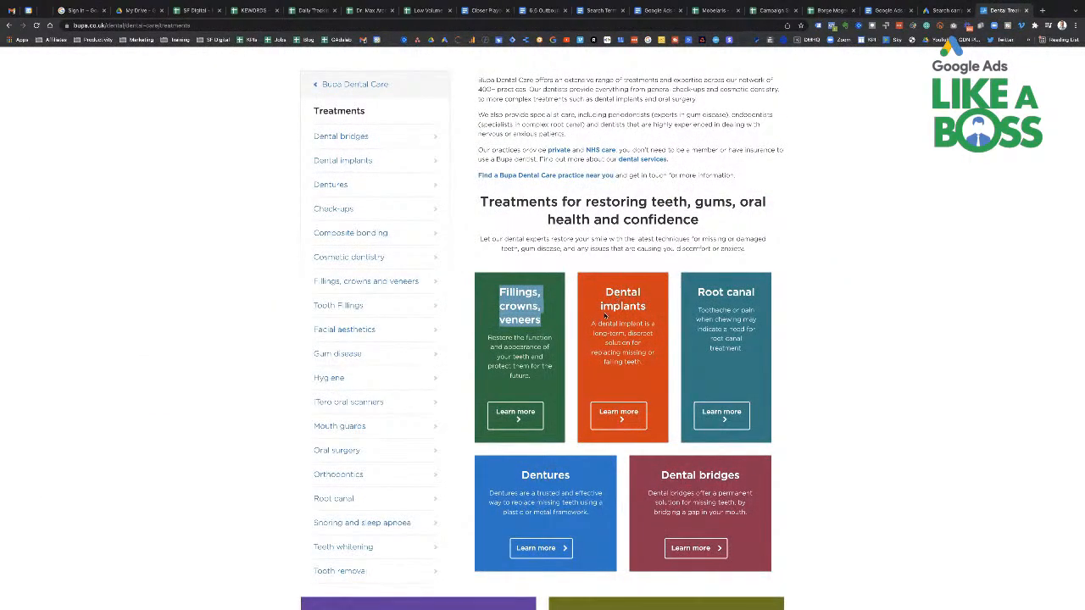
{"action": "left_click_drag", "start_coordinate": [604, 289], "coordinate": [649, 307]}
{"action": "key", "text": "ctrl+c"}
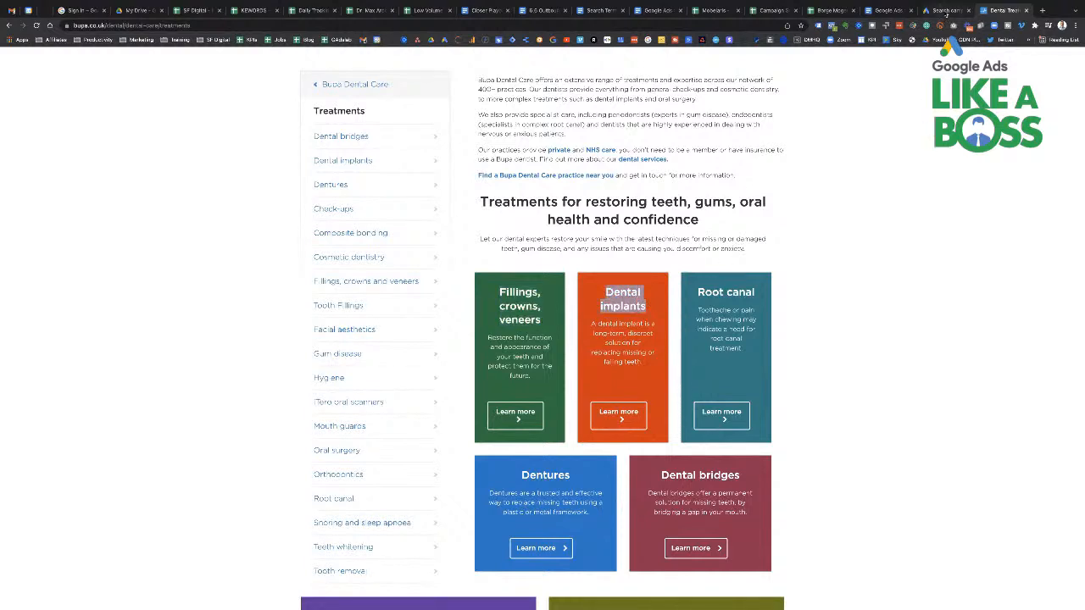
{"action": "left_click", "coordinate": [947, 12]}
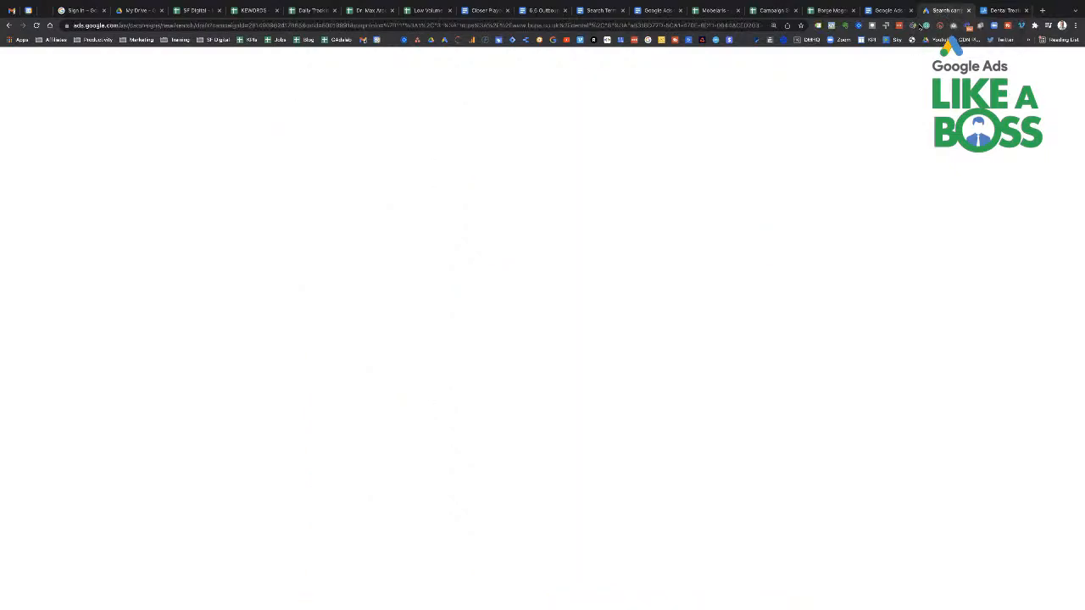
{"action": "left_click", "coordinate": [161, 378]}
{"action": "key", "text": "ctrl+v"}
{"action": "left_click", "coordinate": [143, 378]}
{"action": "key", "text": "BackSpace"}
{"action": "type", "text": "I"}
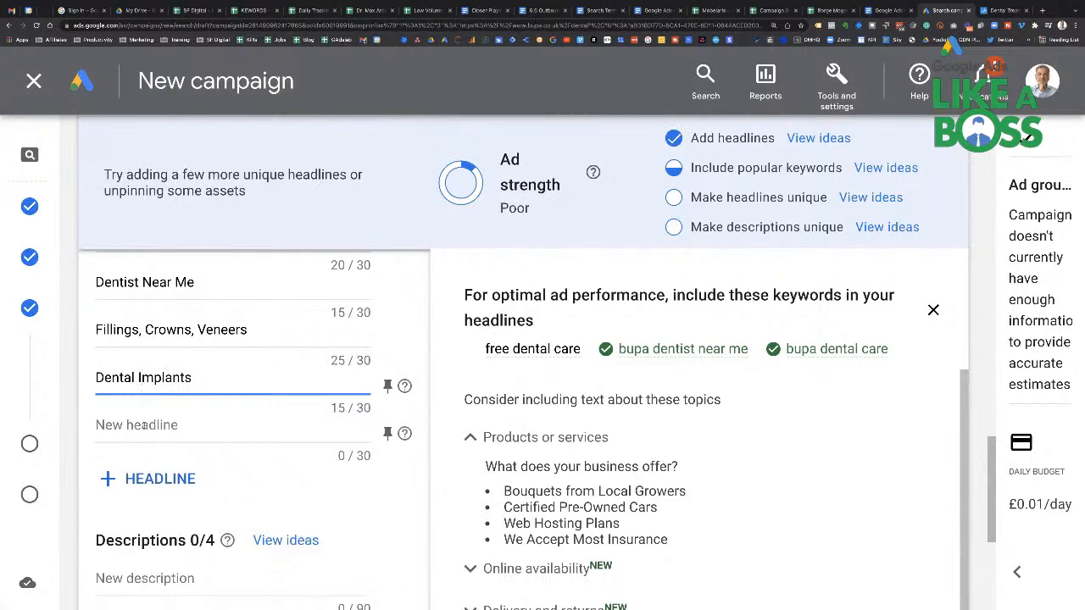
{"action": "type", "text": " -"}
- Enter "Dental Bridges & Dentures" as the ninth headline, checking the treatment names on the Bupa page
{"action": "left_click", "coordinate": [188, 426]}
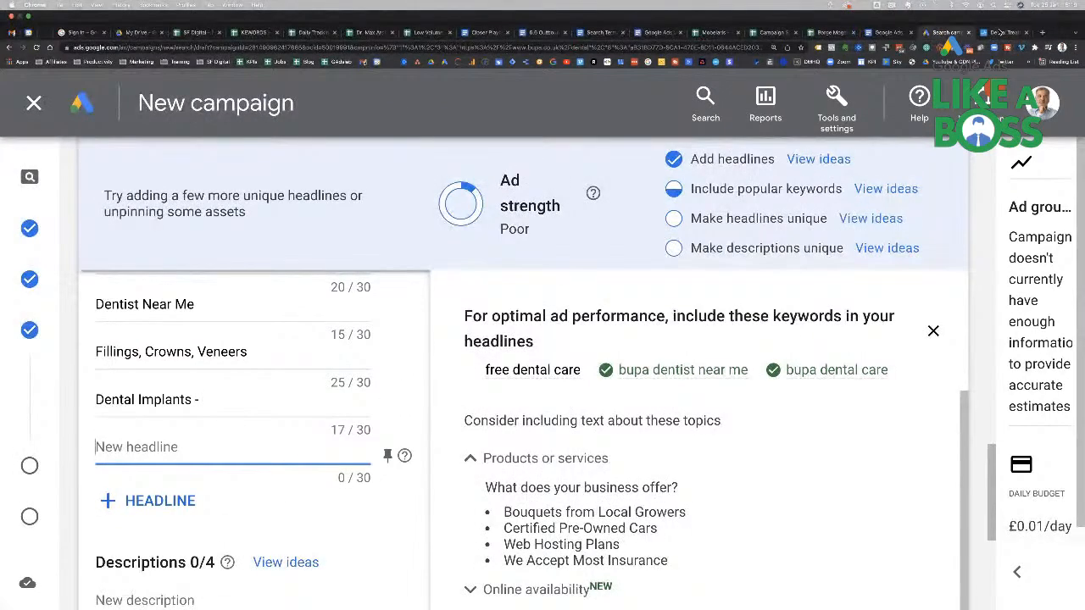
{"action": "left_click", "coordinate": [1002, 33]}
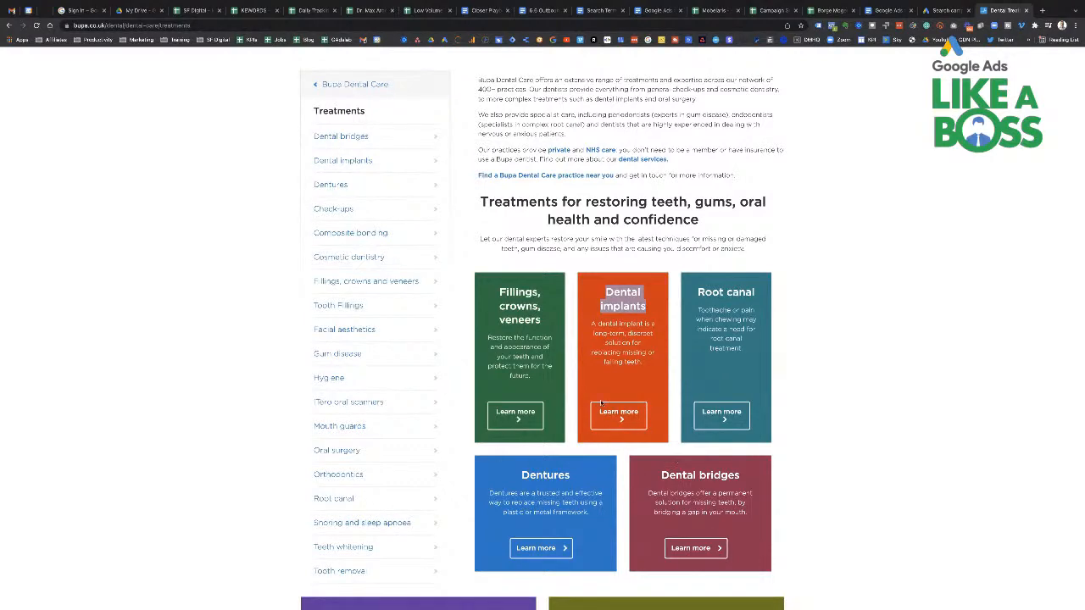
{"action": "left_click", "coordinate": [941, 10]}
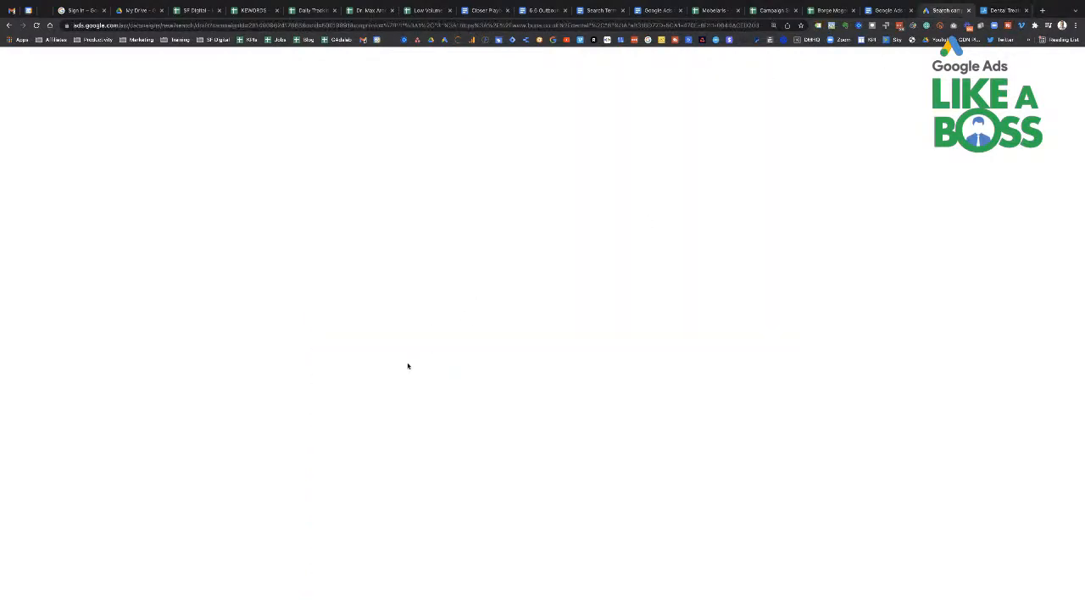
{"action": "type", "text": "Dental"}
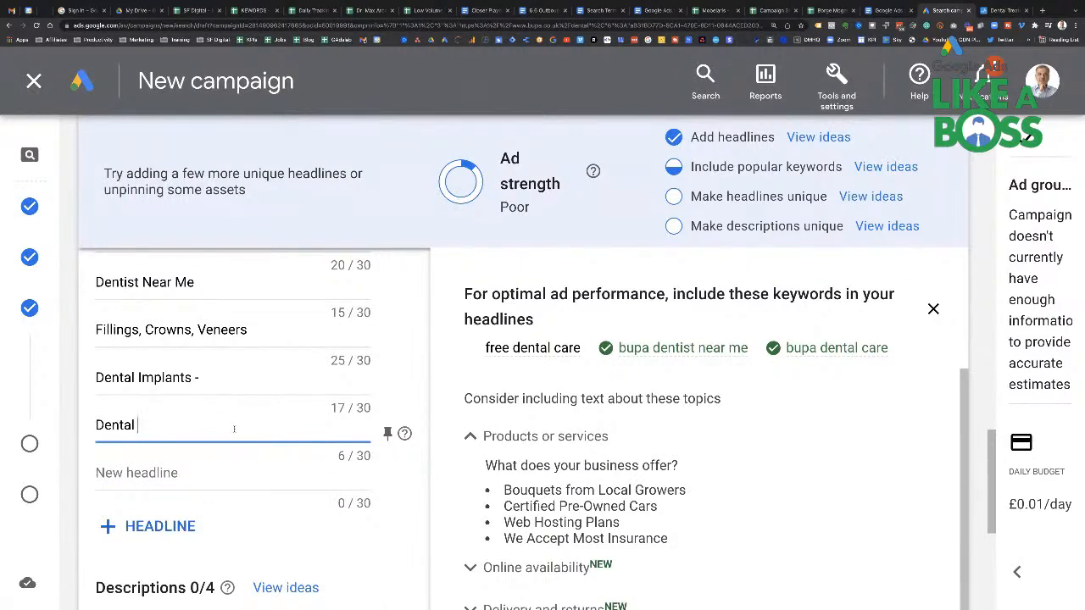
{"action": "type", "text": " Bridges &"}
{"action": "left_click", "coordinate": [1002, 10]}
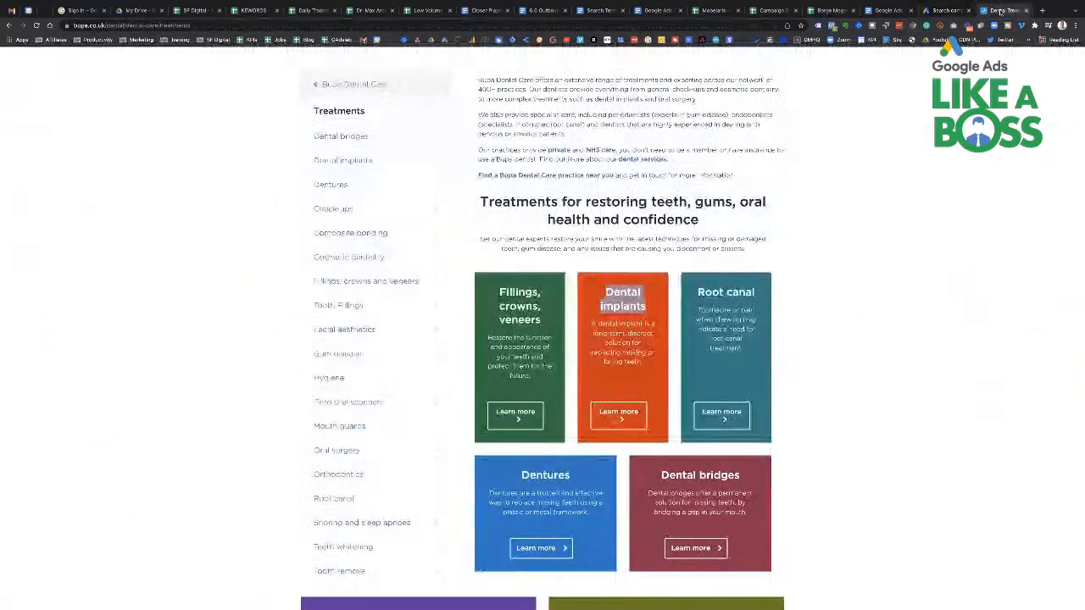
{"action": "left_click", "coordinate": [944, 10]}
{"action": "type", "text": "Dentures"}
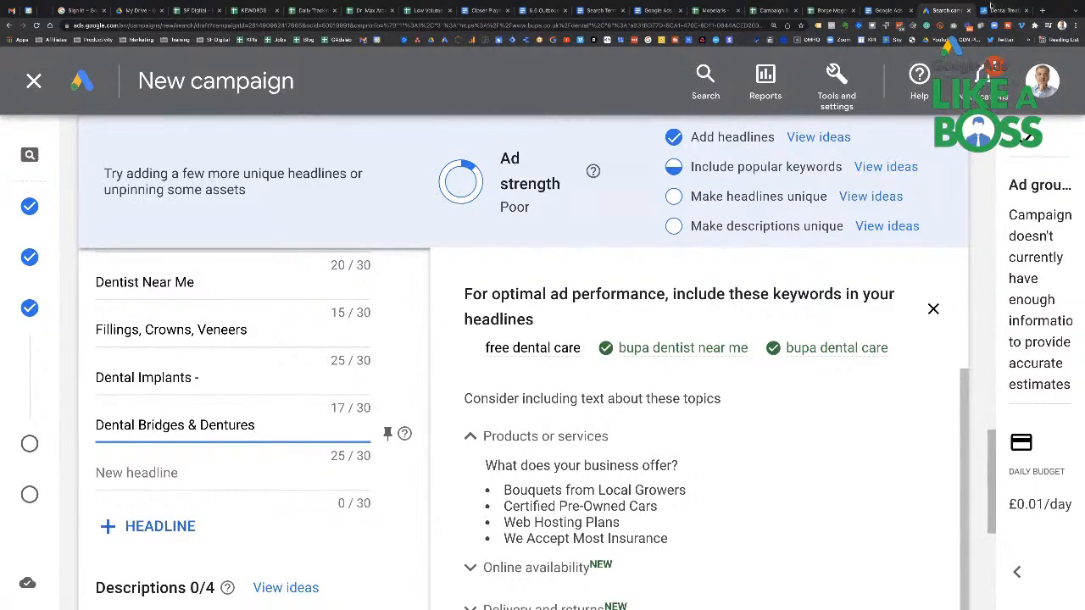
- Look further through the Bupa treatments page and copy the heading "Full, straighter, whiter smiles"
{"action": "left_click", "coordinate": [1000, 10]}
{"action": "scroll", "coordinate": [421, 252], "scroll_direction": "down", "scroll_amount": 2}
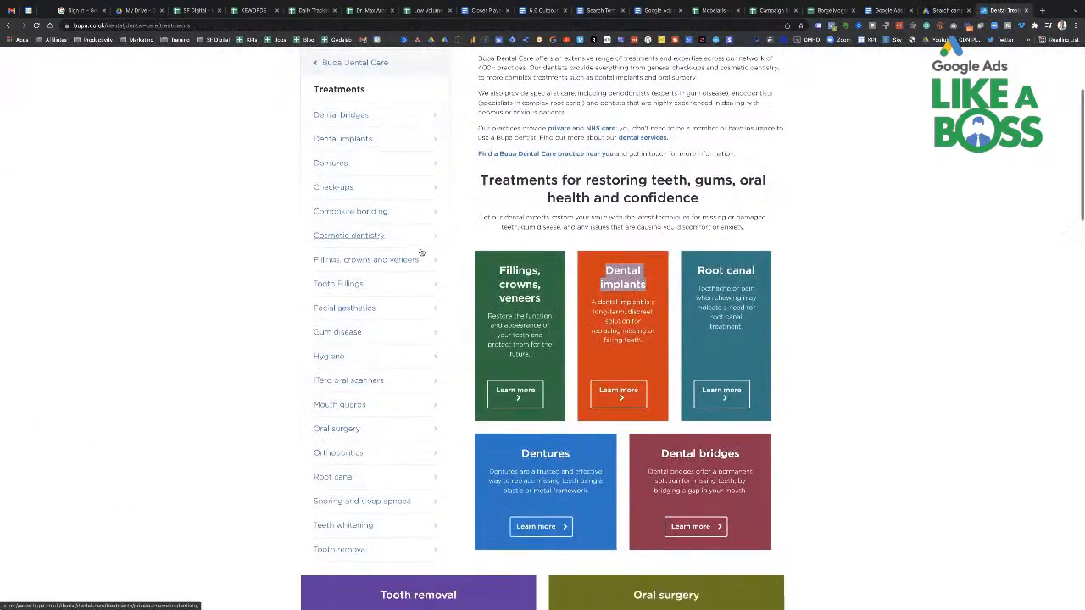
{"action": "scroll", "coordinate": [421, 252], "scroll_direction": "down", "scroll_amount": 3}
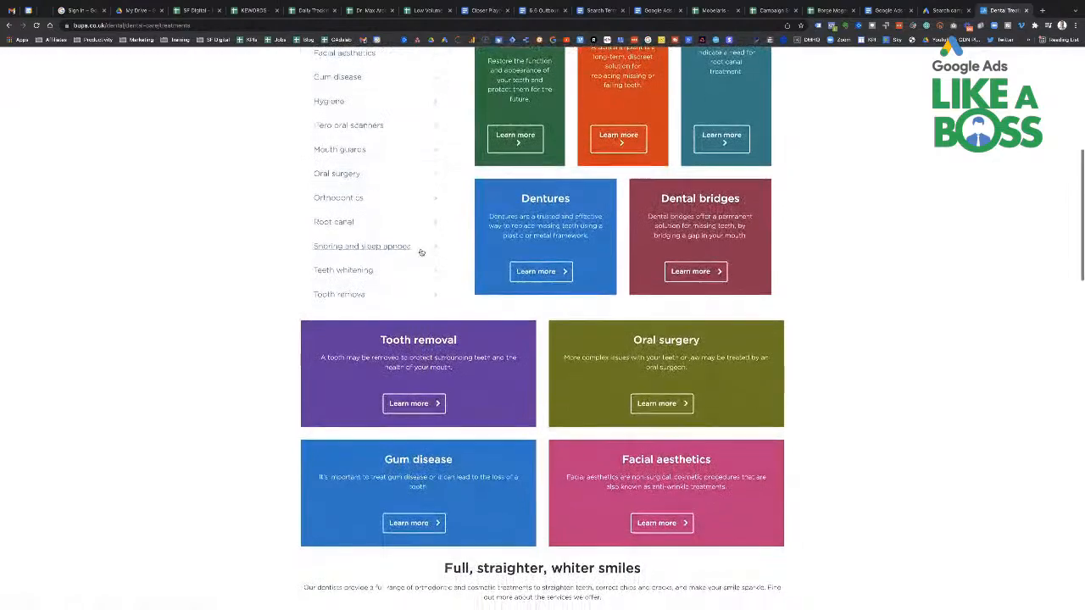
{"action": "scroll", "coordinate": [422, 250], "scroll_direction": "down", "scroll_amount": 1}
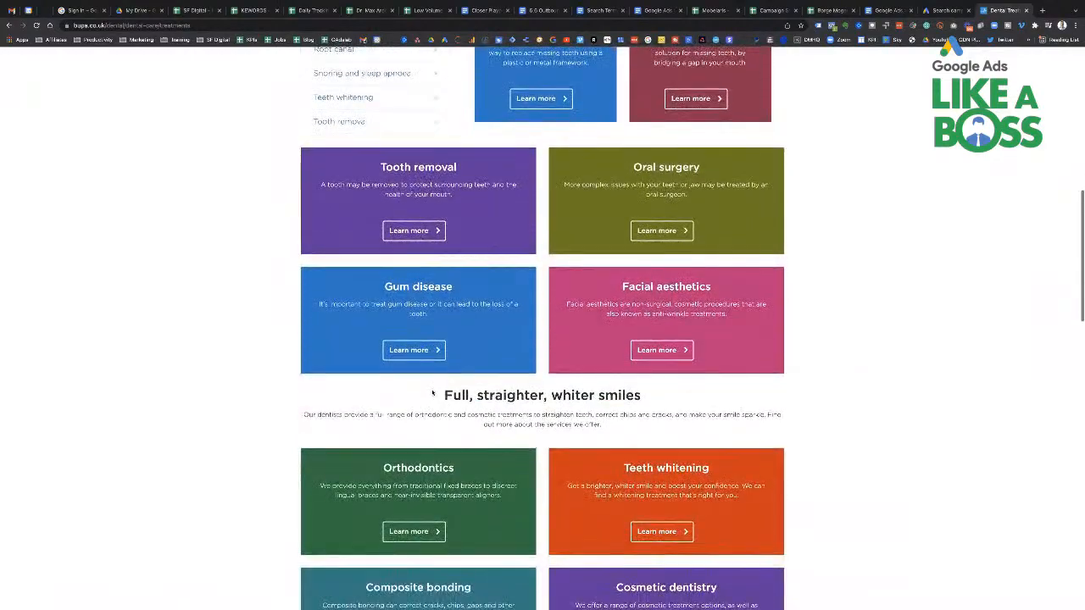
{"action": "scroll", "coordinate": [432, 395], "scroll_direction": "down", "scroll_amount": 1}
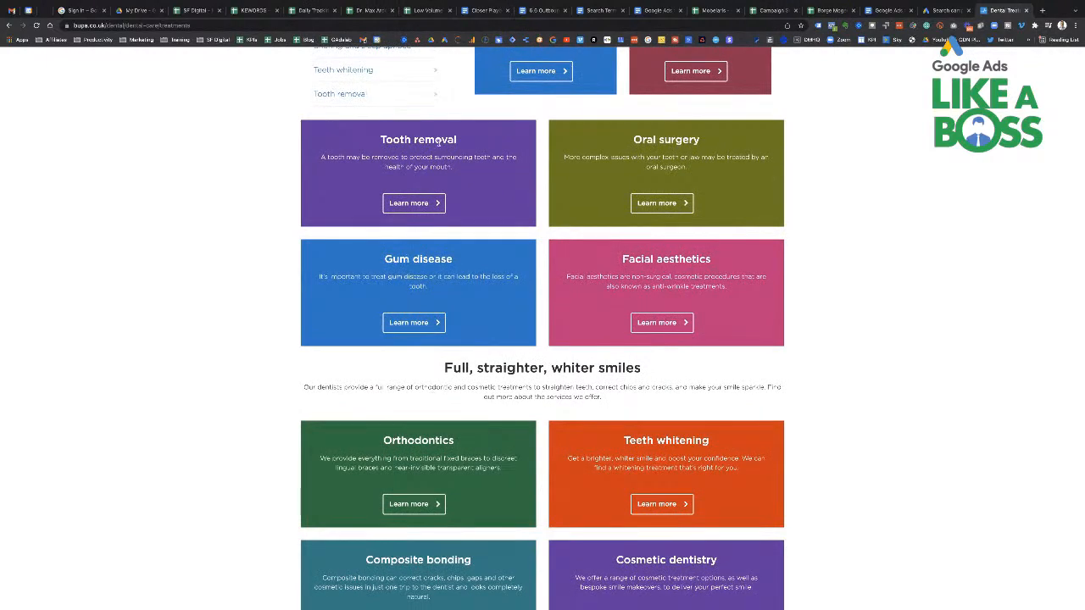
{"action": "left_click_drag", "start_coordinate": [444, 368], "coordinate": [638, 370]}
{"action": "key", "text": "ctrl+c"}
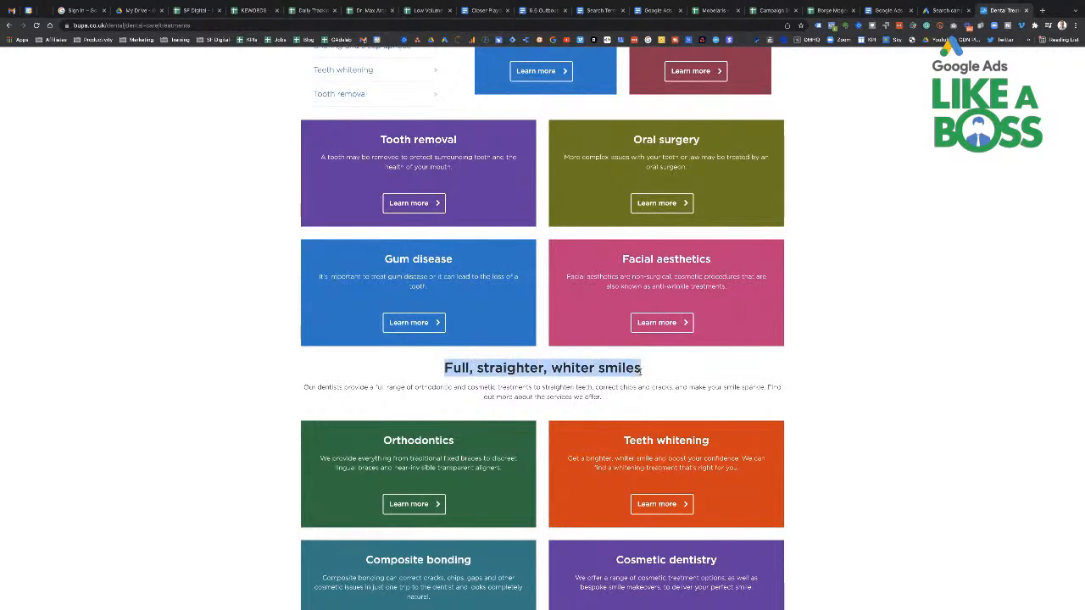
- Return to the Google Ads campaign and paste the copied heading "Full, straighter, whiter smiles" as the first description
{"action": "scroll", "coordinate": [641, 370], "scroll_direction": "down", "scroll_amount": 3}
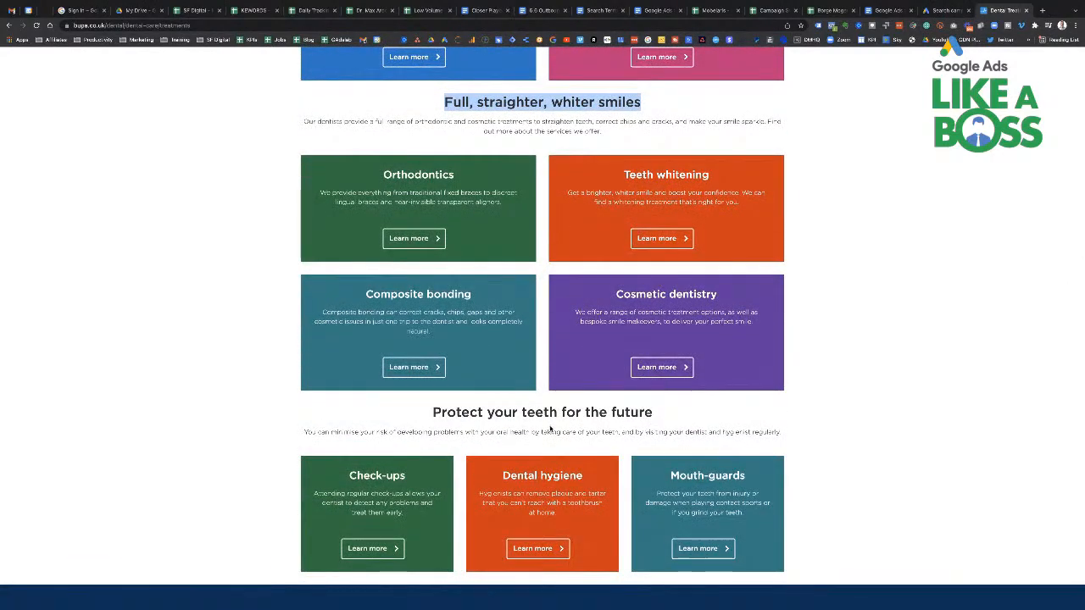
{"action": "left_click", "coordinate": [943, 11]}
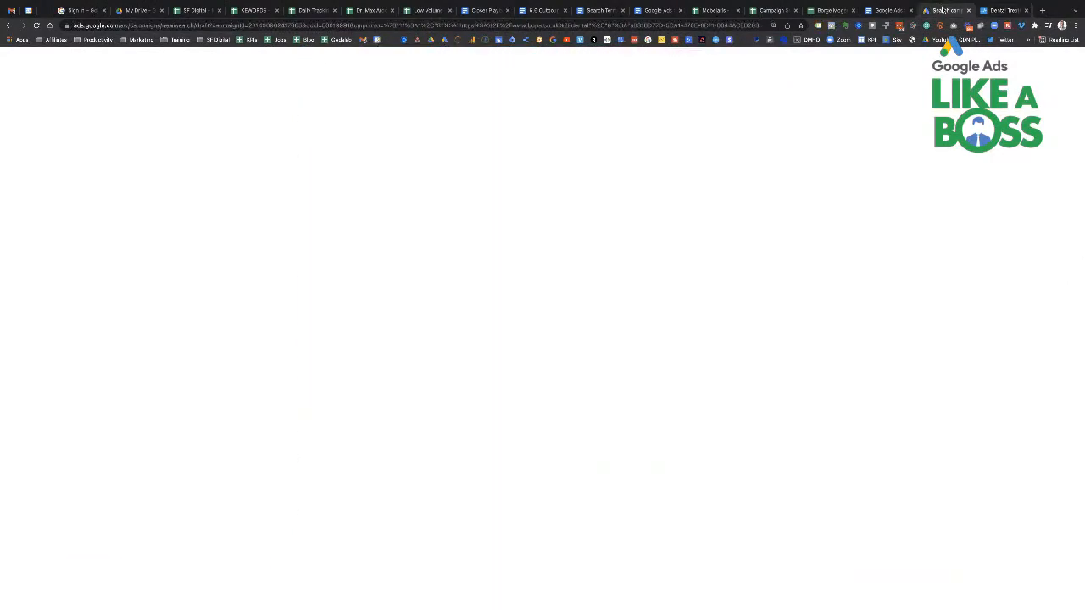
{"action": "scroll", "coordinate": [305, 313], "scroll_direction": "down", "scroll_amount": 4}
{"action": "scroll", "coordinate": [169, 339], "scroll_direction": "up", "scroll_amount": 1}
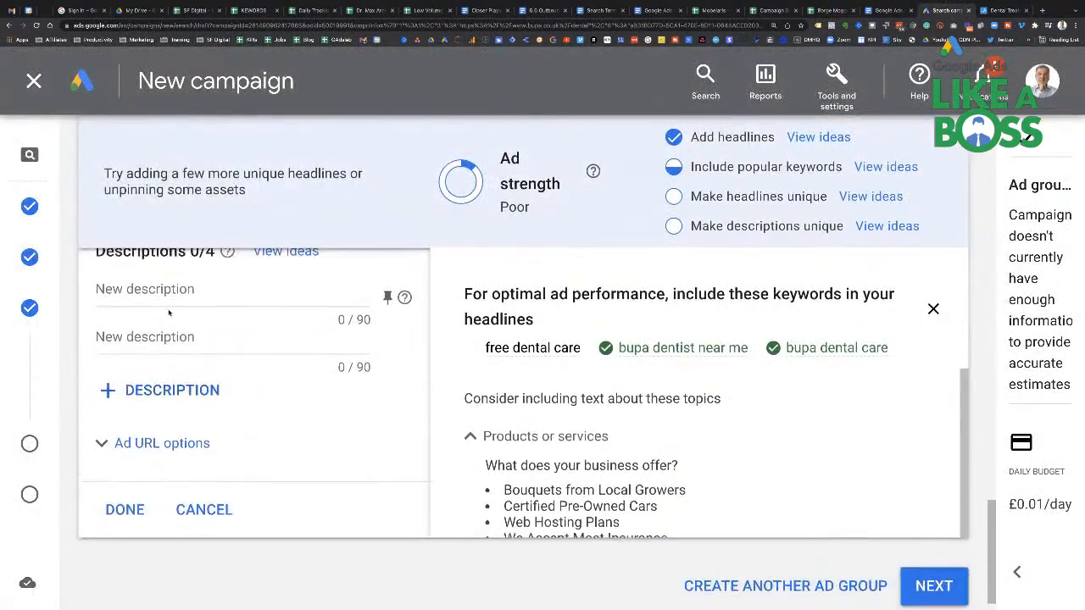
{"action": "left_click", "coordinate": [145, 374]}
{"action": "key", "text": "ctrl+v"}
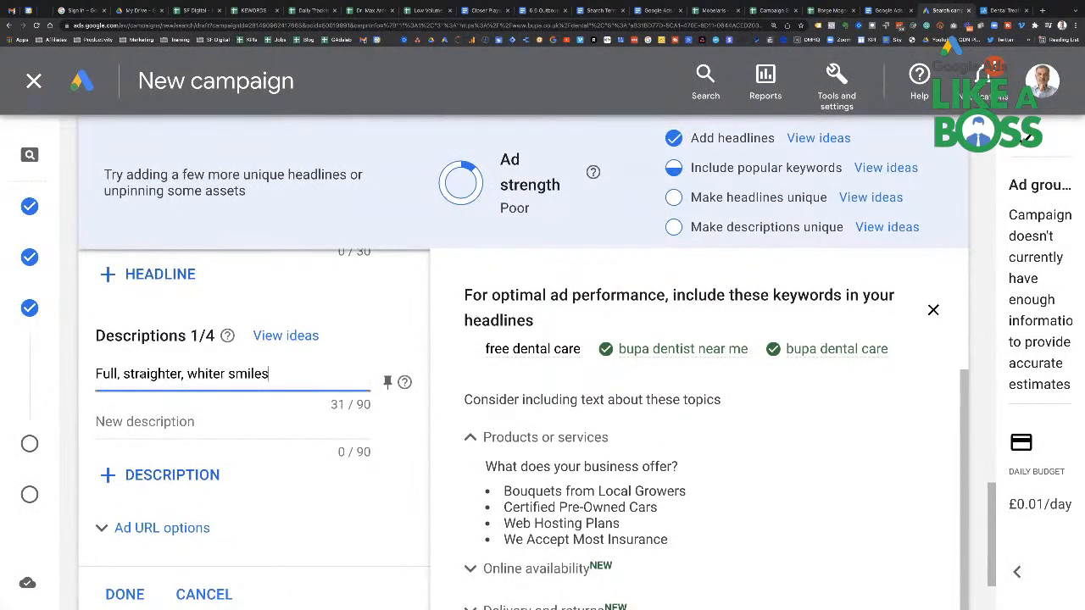
- Capitalise the first description and end it with a full stop so it reads "Full, Straighter, Whiter Smiles."
{"action": "left_click", "coordinate": [125, 374]}
{"action": "key", "text": "Delete"}
{"action": "type", "text": "S"}
{"action": "left_click_drag", "start_coordinate": [188, 374], "coordinate": [198, 374]}
{"action": "type", "text": "W"}
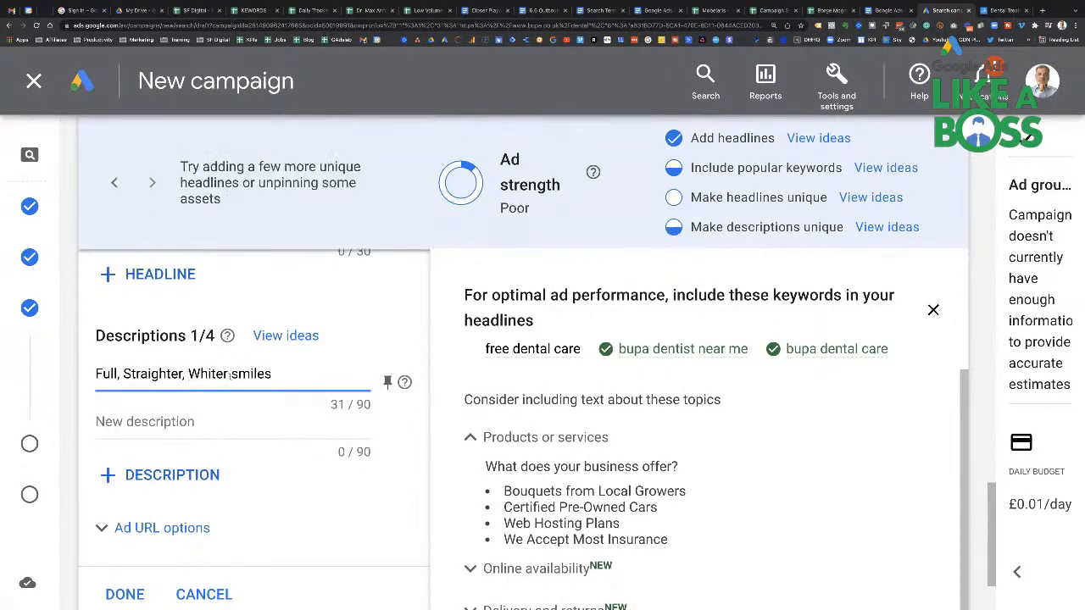
{"action": "left_click_drag", "start_coordinate": [233, 374], "coordinate": [239, 374]}
{"action": "type", "text": "S."}
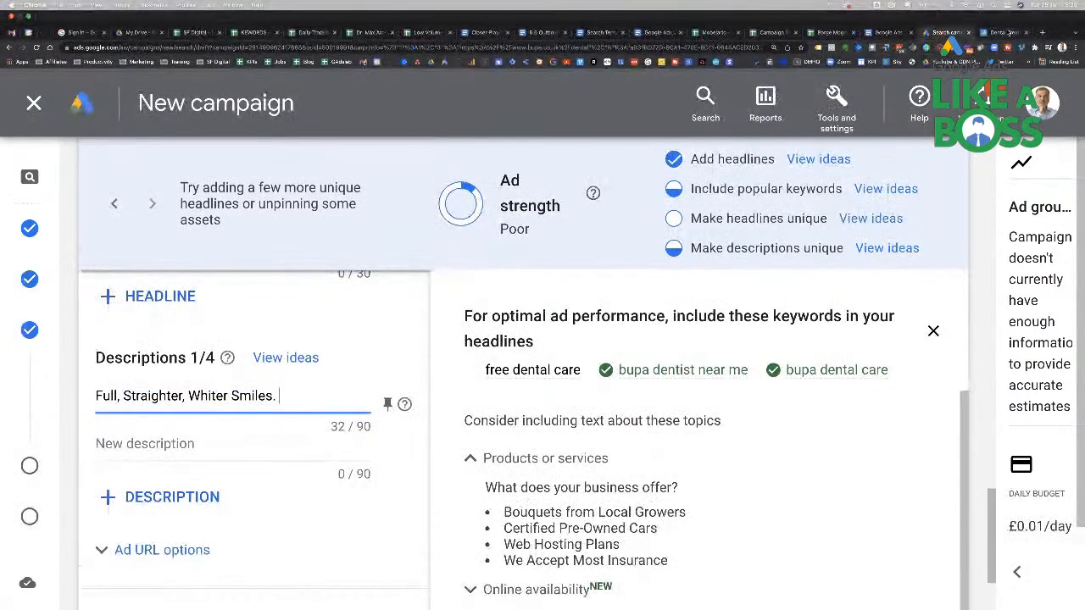
- Copy the heading "Protect your teeth for the future" from the Bupa treatments page and append it to the first description
{"action": "left_click", "coordinate": [1006, 30]}
{"action": "left_click_drag", "start_coordinate": [431, 415], "coordinate": [651, 409]}
{"action": "key", "text": "ctrl+c"}
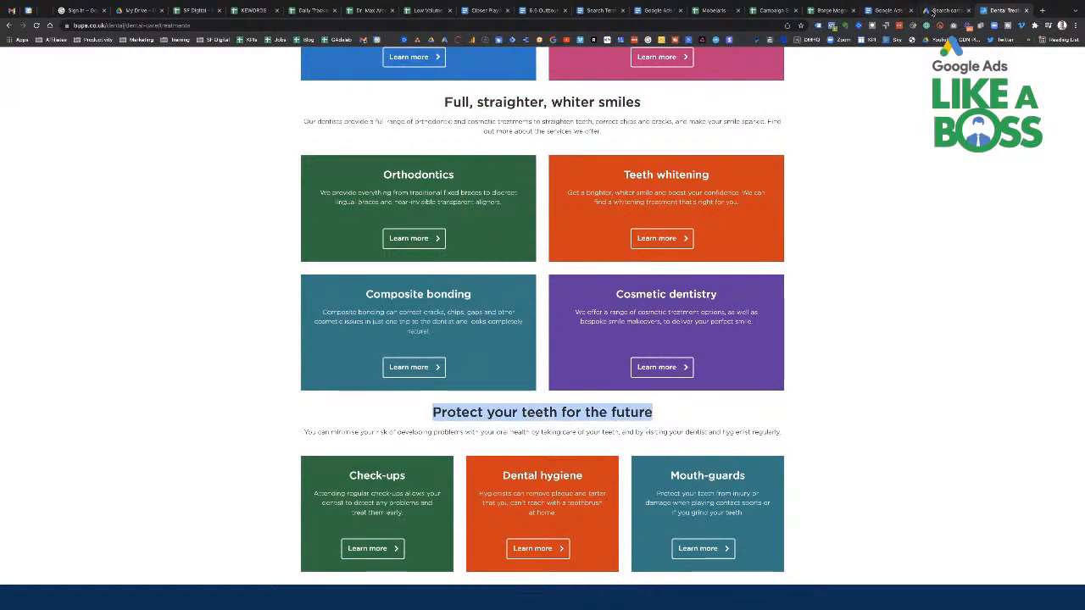
{"action": "left_click", "coordinate": [937, 10]}
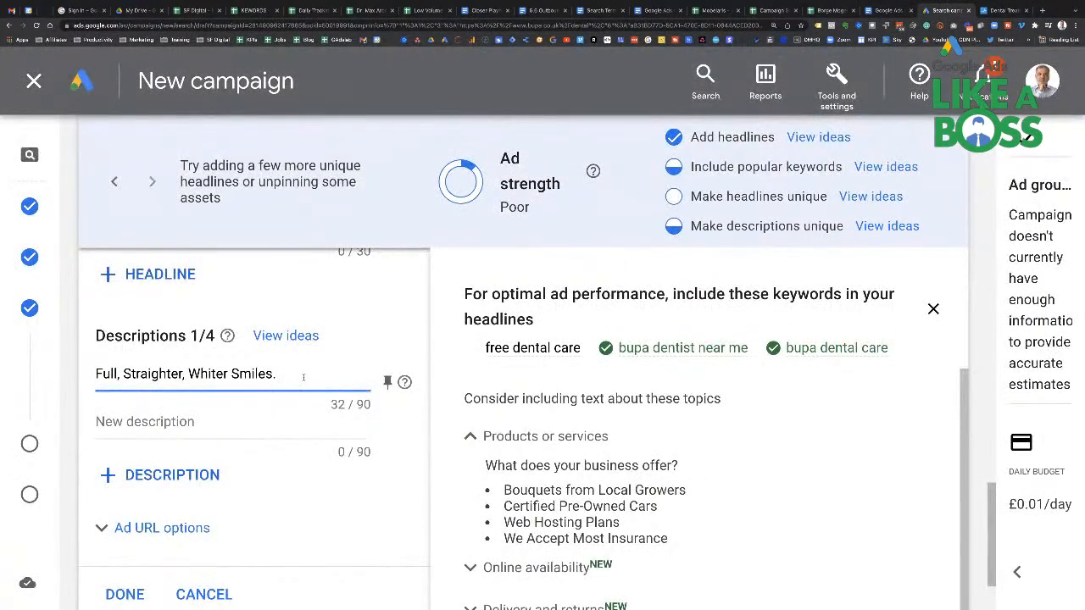
{"action": "key", "text": "ctrl+v"}
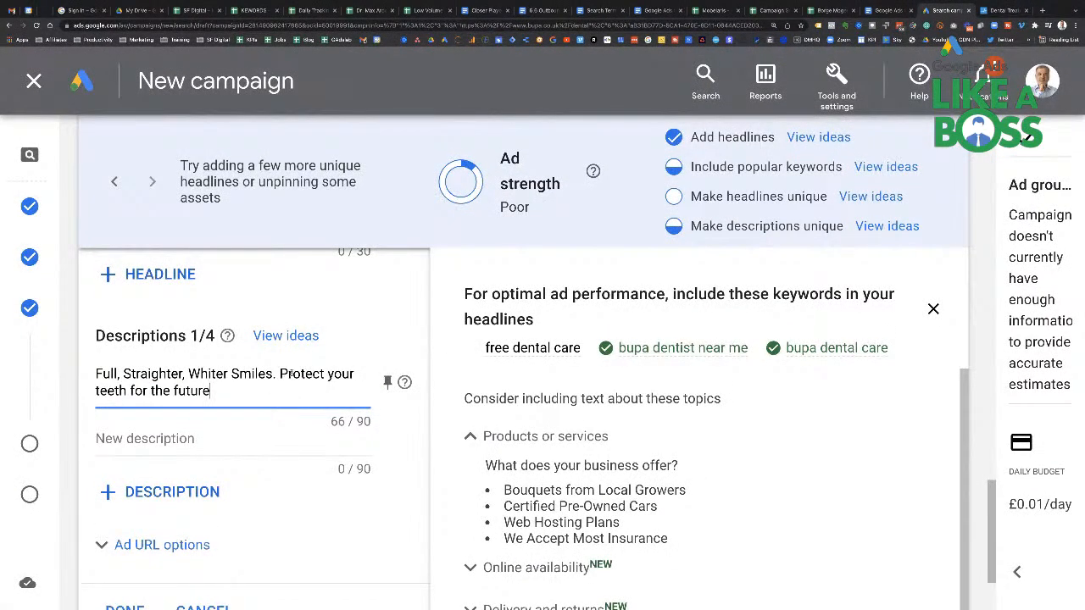
- Capitalise the appended sentence as "Protect Your Teeth For The Future." and add "Free Consultation" at the end of the first description
{"action": "type", "text": "Y"}
{"action": "type", "text": "T"}
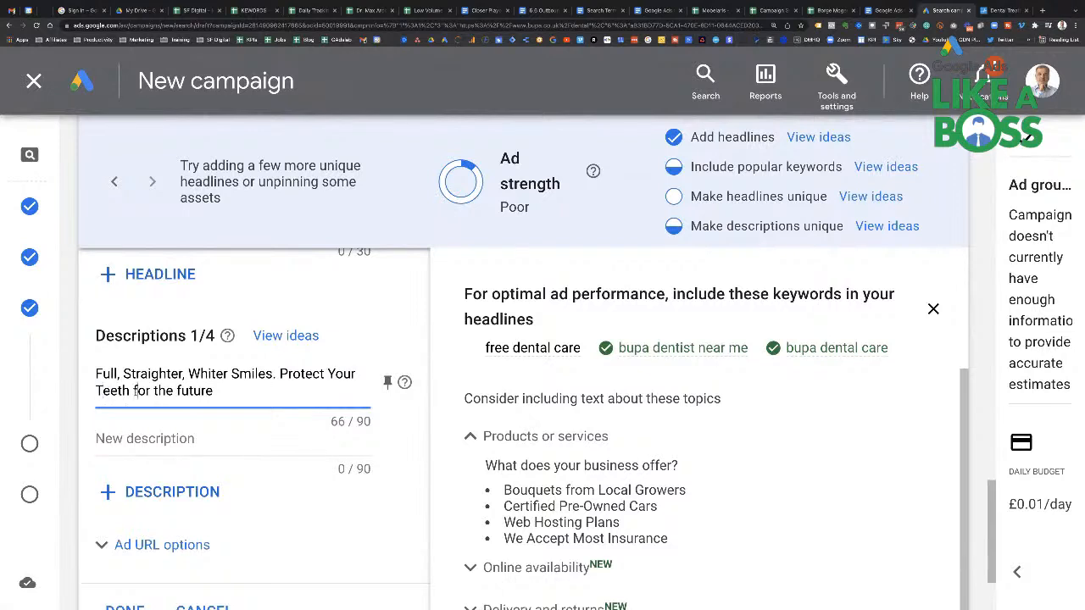
{"action": "type", "text": "F"}
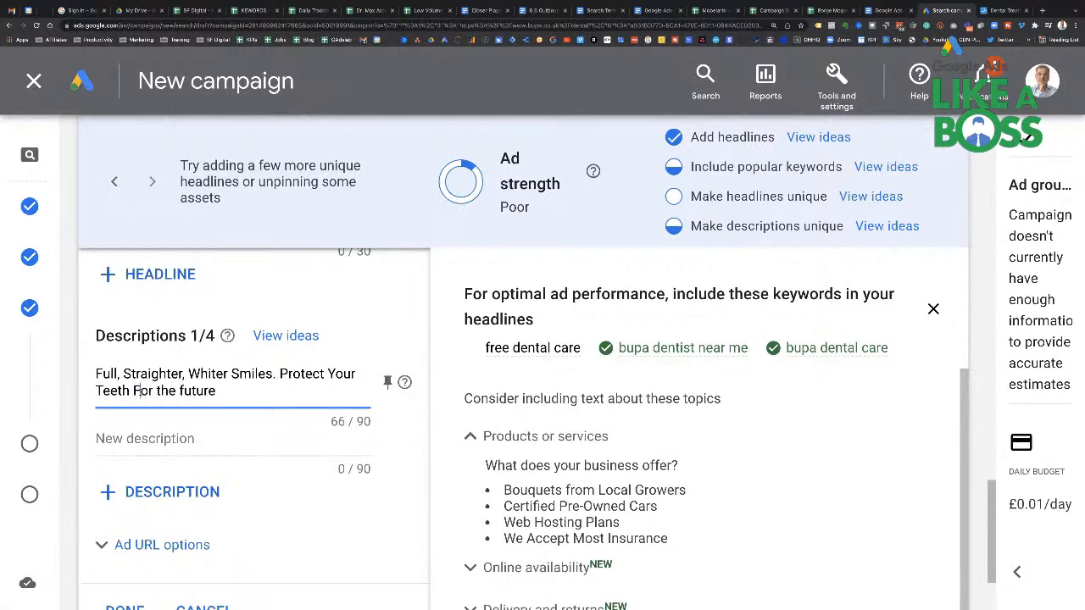
{"action": "type", "text": "T"}
{"action": "left_click", "coordinate": [185, 391]}
{"action": "key", "text": "Delete"}
{"action": "type", "text": "Future. Free Consultation"}
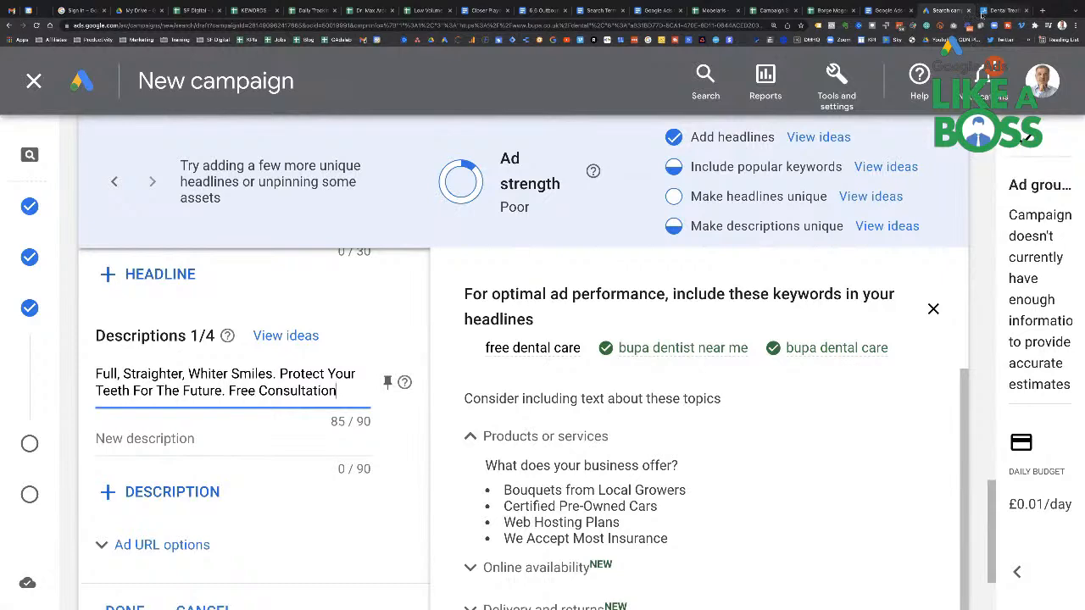
- Examine the rest of the Bupa treatments page for more ad copy ideas, including the practice finder heading and site navigation
{"action": "left_click", "coordinate": [983, 11]}
{"action": "scroll", "coordinate": [571, 346], "scroll_direction": "down", "scroll_amount": 1}
{"action": "scroll", "coordinate": [571, 346], "scroll_direction": "down", "scroll_amount": 1}
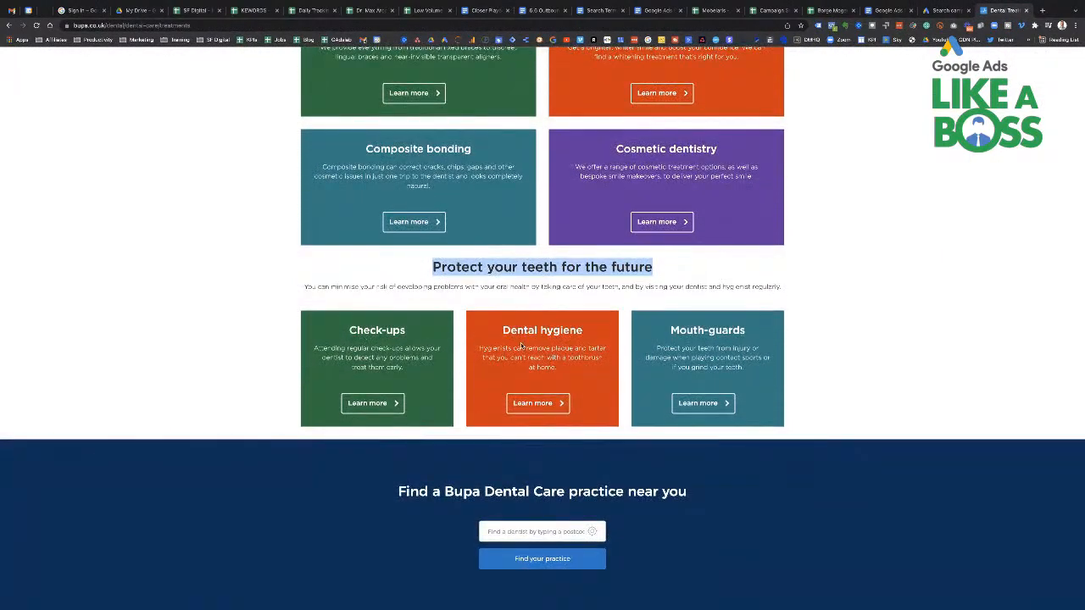
{"action": "scroll", "coordinate": [607, 364], "scroll_direction": "down", "scroll_amount": 1}
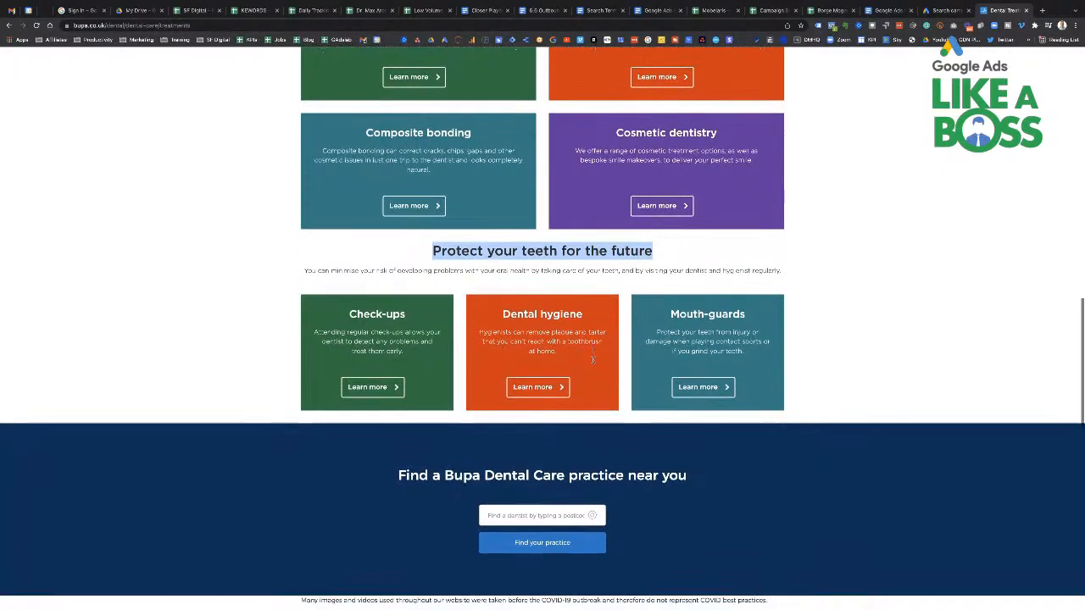
{"action": "left_click_drag", "start_coordinate": [398, 428], "coordinate": [666, 429]}
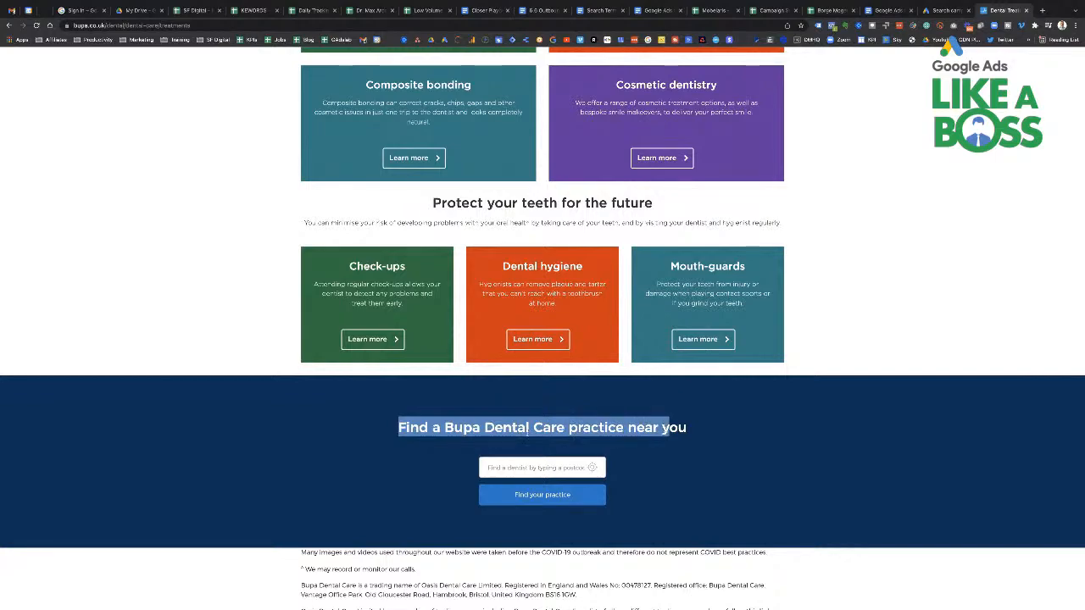
{"action": "scroll", "coordinate": [623, 413], "scroll_direction": "up", "scroll_amount": 15}
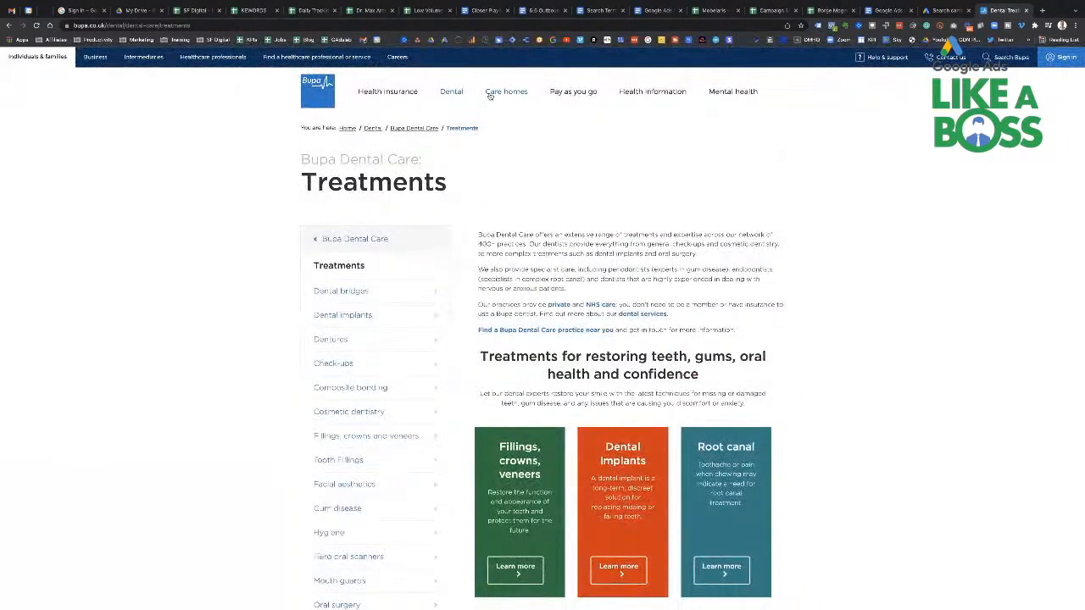
{"action": "mouse_move", "coordinate": [449, 93]}
{"action": "left_click", "coordinate": [941, 12]}
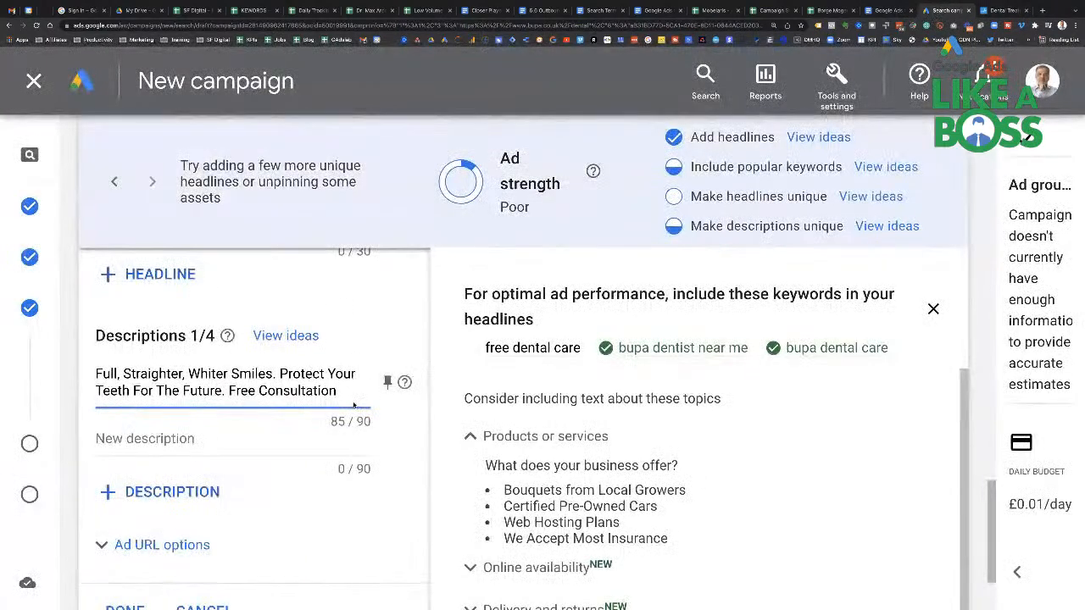
- Finish the Bupa dental ad and continue to the campaign's extensions
{"action": "scroll", "coordinate": [354, 406], "scroll_direction": "down", "scroll_amount": 2}
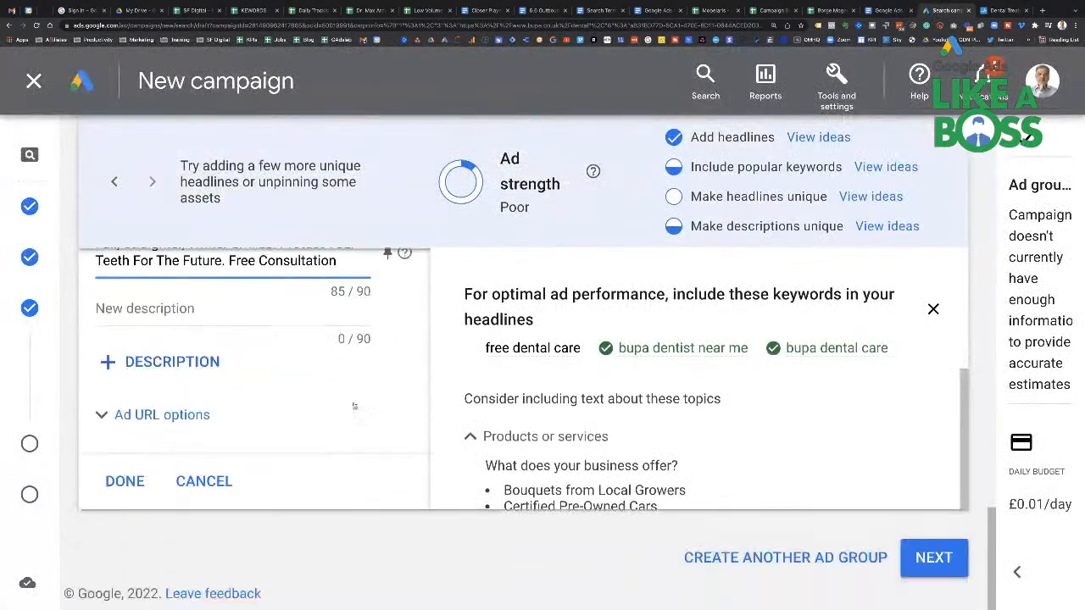
{"action": "left_click", "coordinate": [131, 481]}
{"action": "key", "text": "ctrl+minus"}
{"action": "key", "text": "ctrl+minus"}
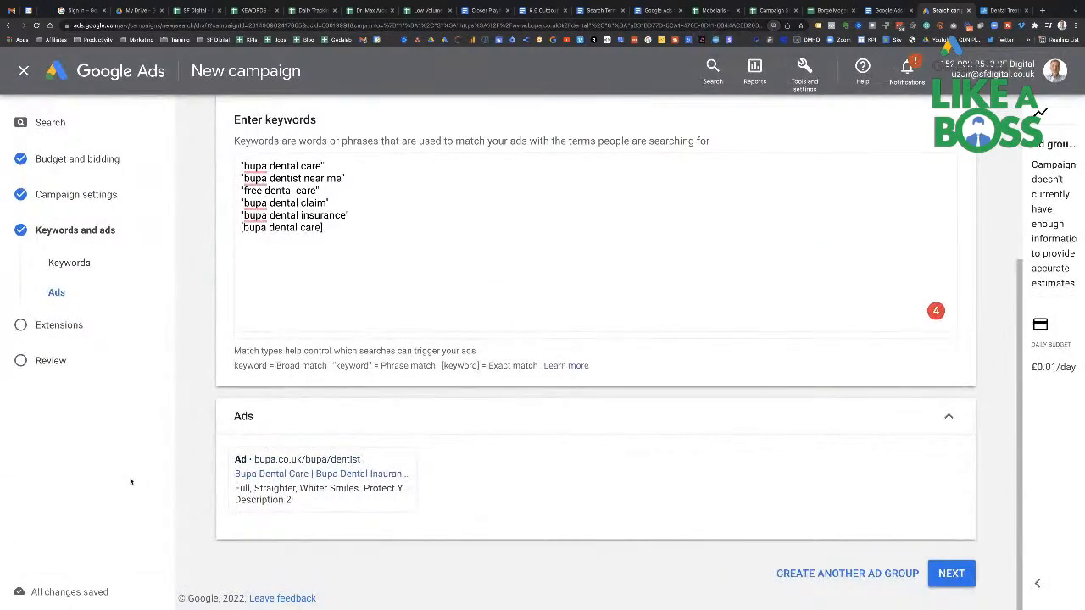
{"action": "key", "text": "ctrl+minus"}
{"action": "key", "text": "ctrl+minus"}
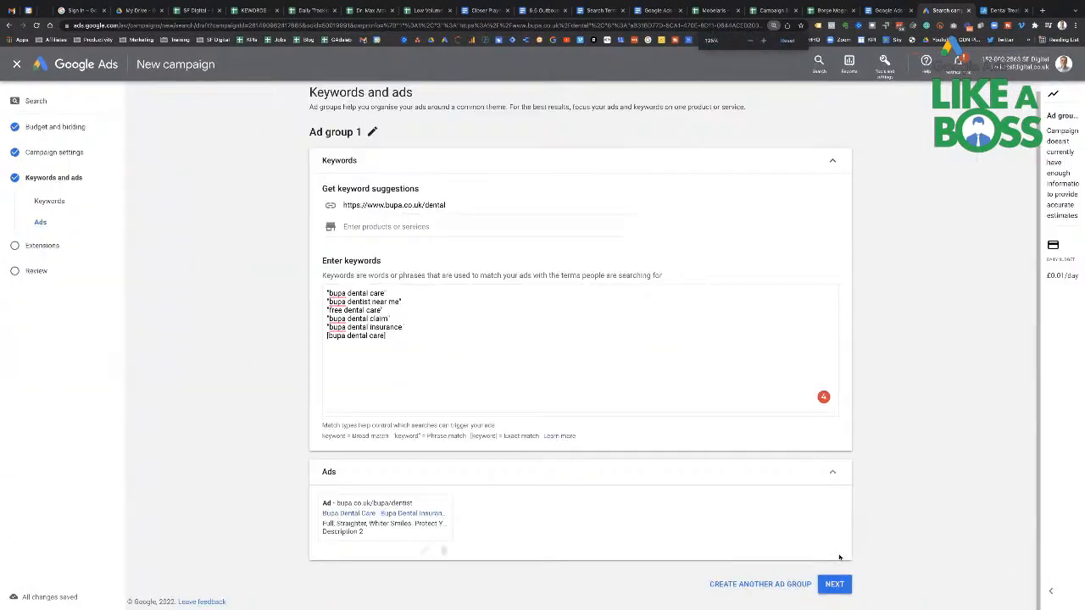
{"action": "left_click", "coordinate": [835, 585]}
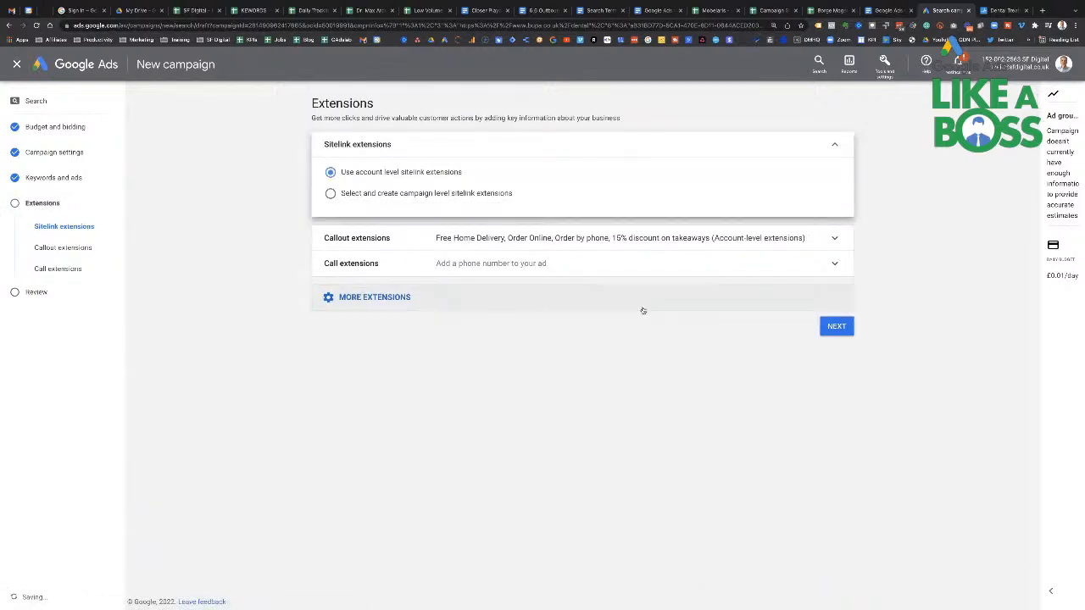
- Use campaign-level sitelink extensions and select Online Photography Courses, Online Photography School, Newborn Baby Portraits and New Born Baby Photography
{"action": "mouse_move", "coordinate": [355, 171]}
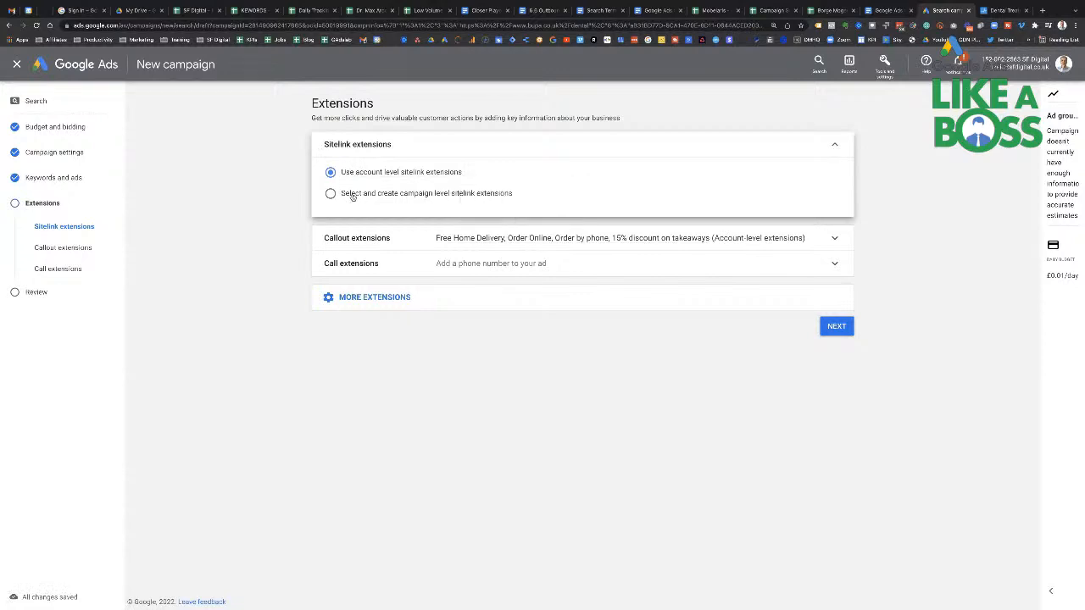
{"action": "left_click", "coordinate": [353, 194]}
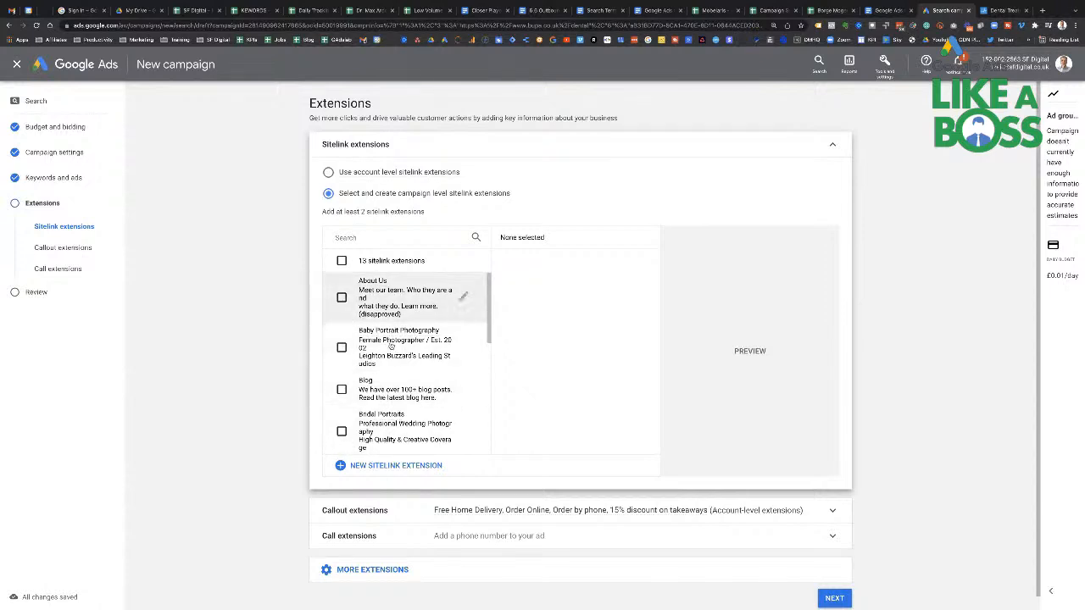
{"action": "scroll", "coordinate": [382, 356], "scroll_direction": "down", "scroll_amount": 5}
{"action": "scroll", "coordinate": [373, 366], "scroll_direction": "down", "scroll_amount": 1}
{"action": "left_click", "coordinate": [341, 372]}
{"action": "left_click", "coordinate": [342, 396]}
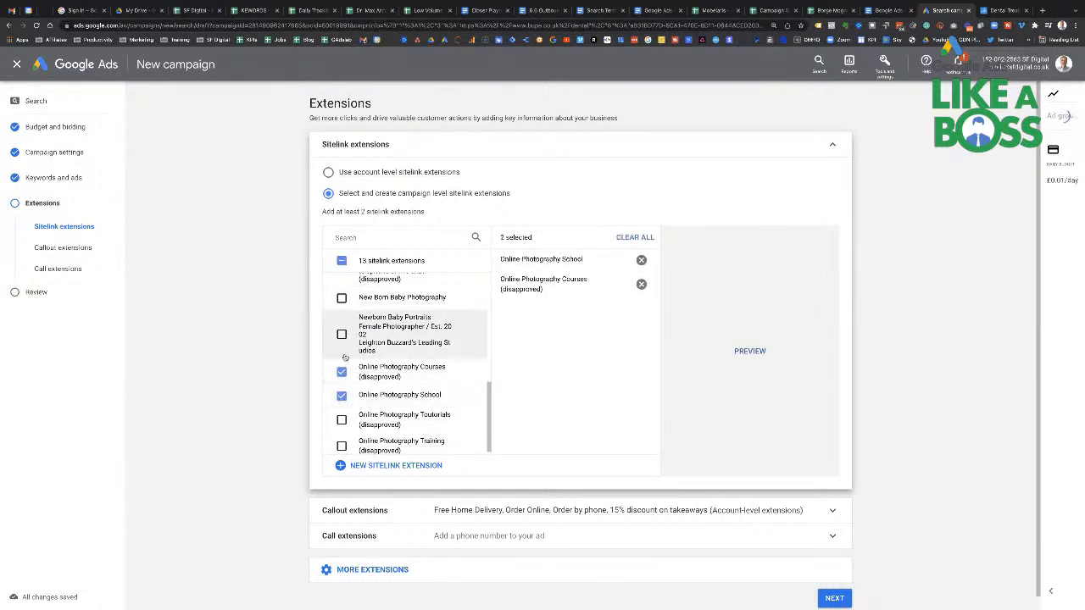
{"action": "left_click", "coordinate": [342, 334]}
{"action": "left_click", "coordinate": [342, 298]}
- Add the Contact Us sitelink without a description and the Bride & Groom Photography sitelink to the selection
{"action": "scroll", "coordinate": [343, 306], "scroll_direction": "up", "scroll_amount": 2}
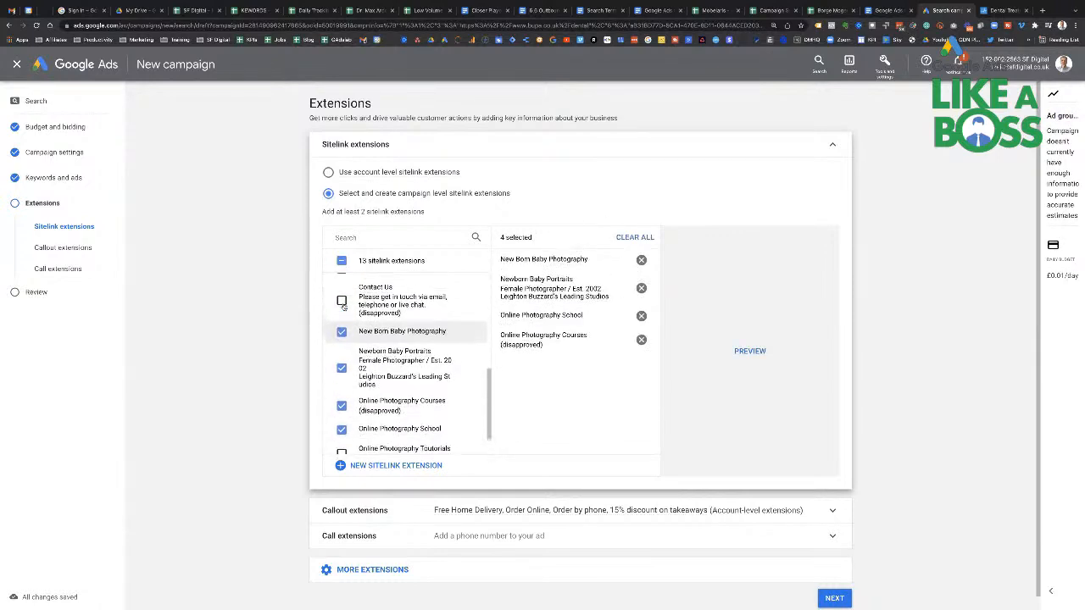
{"action": "left_click", "coordinate": [342, 306]}
{"action": "scroll", "coordinate": [342, 309], "scroll_direction": "up", "scroll_amount": 1}
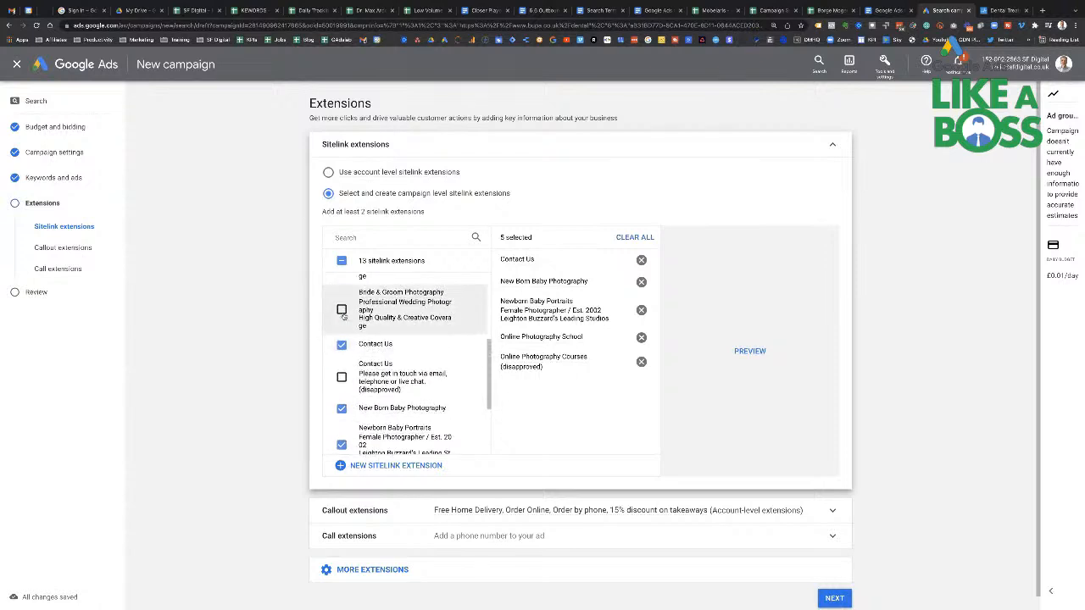
{"action": "left_click", "coordinate": [341, 310]}
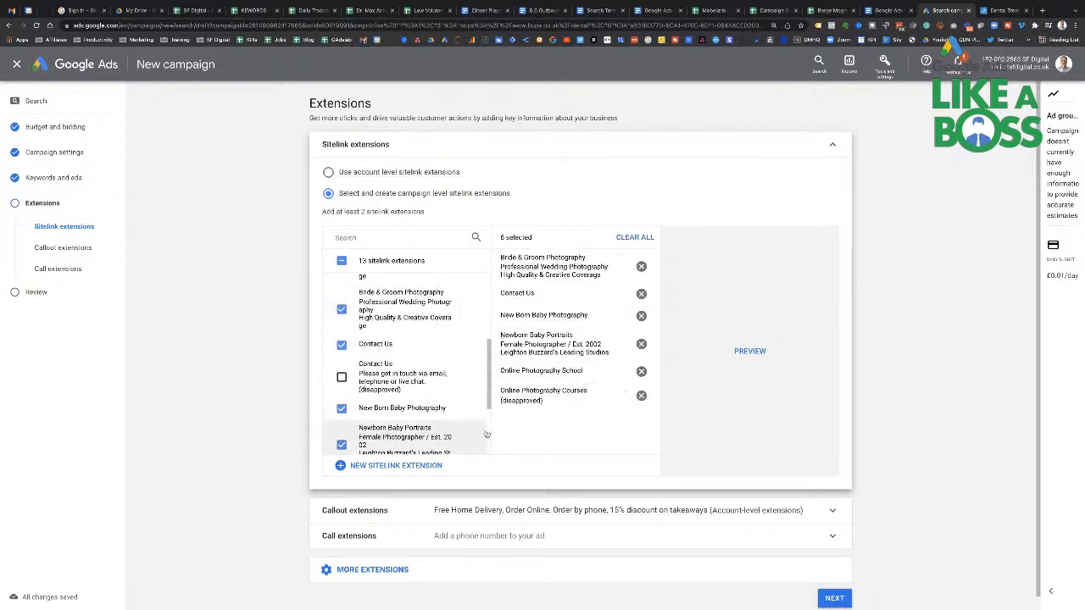
{"action": "scroll", "coordinate": [487, 435], "scroll_direction": "down", "scroll_amount": 3}
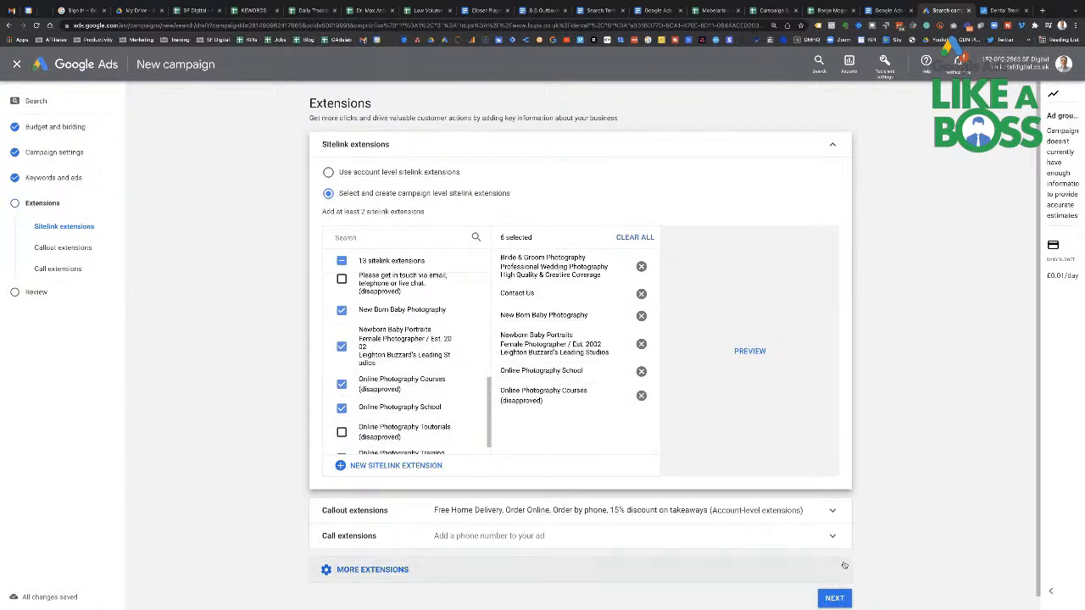
- Review the callout extensions, keeping them at account level, and select the first listed phone number as the call extension
{"action": "left_click", "coordinate": [742, 513]}
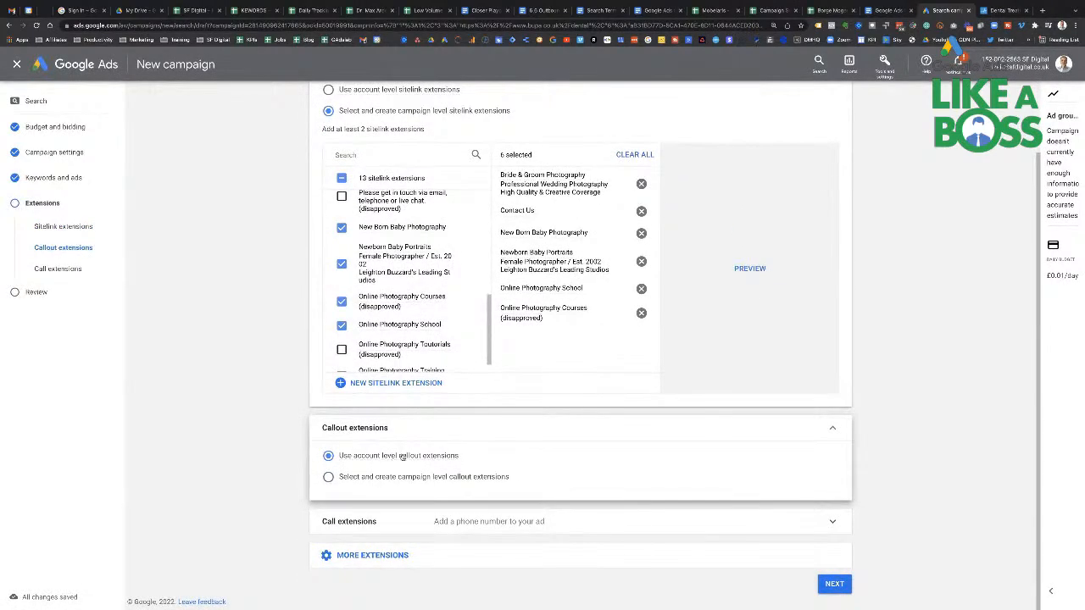
{"action": "left_click", "coordinate": [425, 524]}
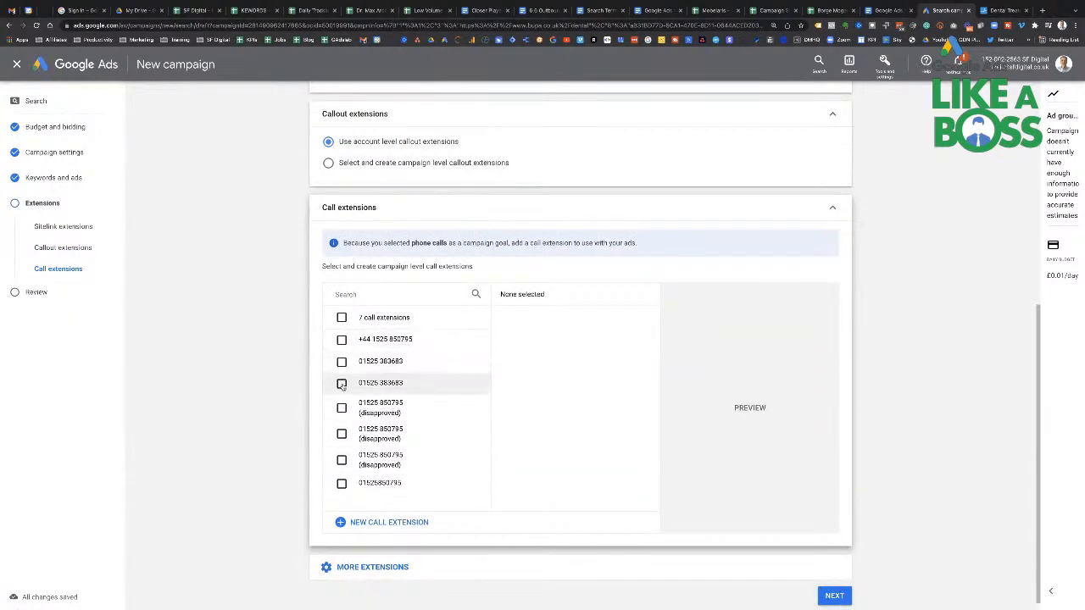
{"action": "left_click", "coordinate": [342, 339]}
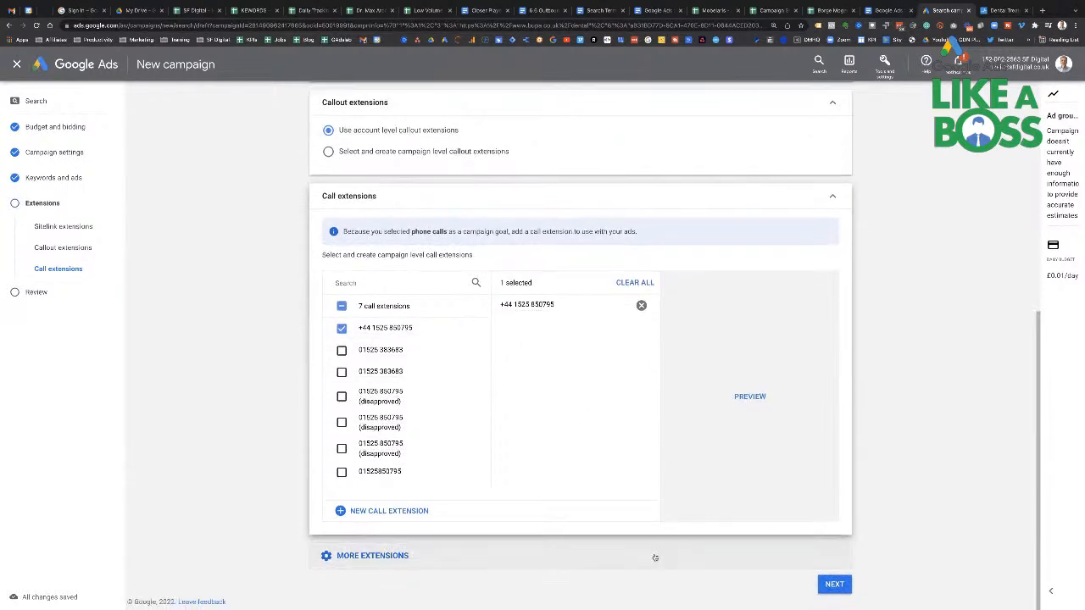
- Start a new campaign-level structured snippet extension with the English header type Service catalog
{"action": "left_click", "coordinate": [655, 557]}
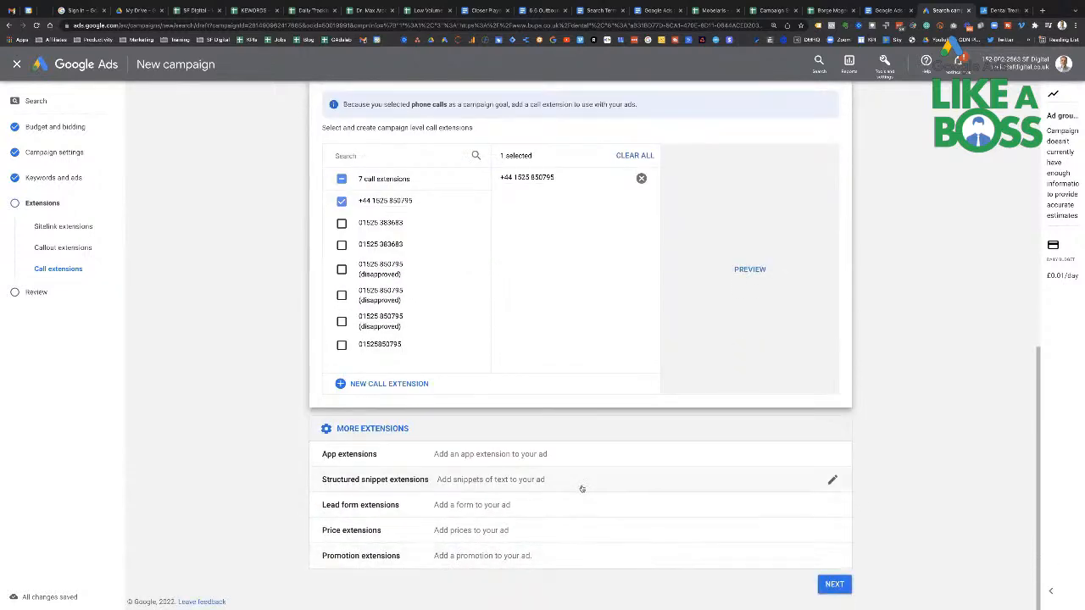
{"action": "left_click", "coordinate": [582, 479]}
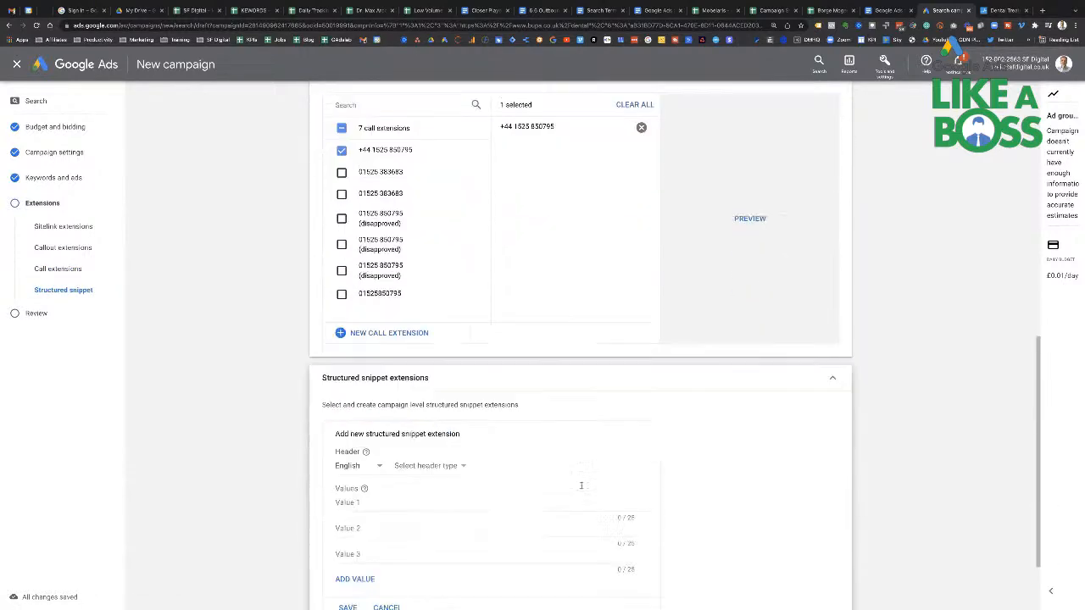
{"action": "left_click", "coordinate": [460, 368]}
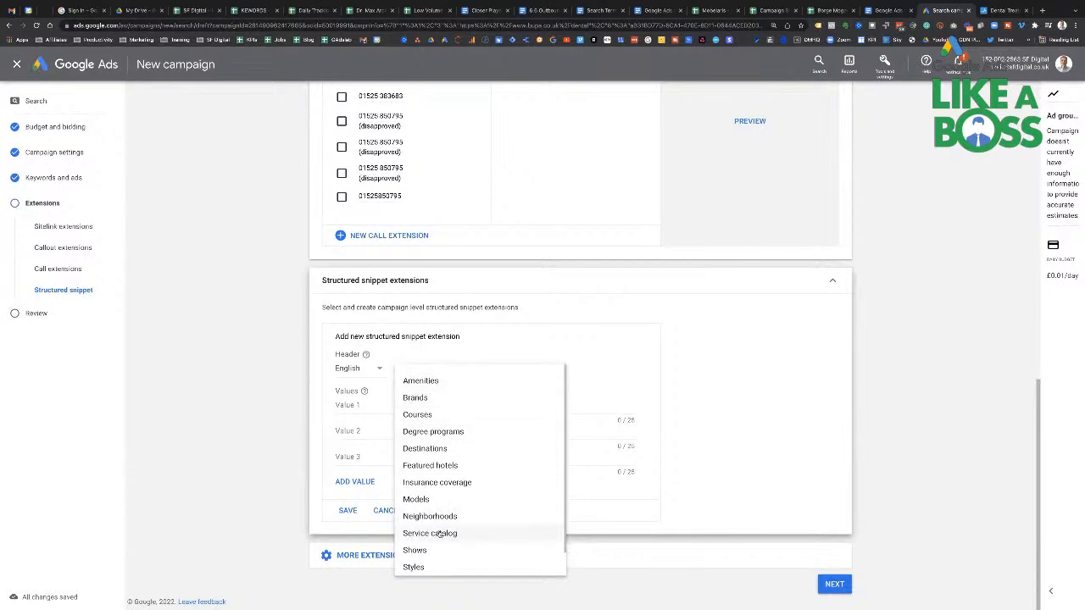
{"action": "left_click", "coordinate": [439, 534]}
- Consult the Bupa dental treatments page and enter Dental Implants and Veneer as the first two structured snippet values
{"action": "left_click", "coordinate": [1002, 10]}
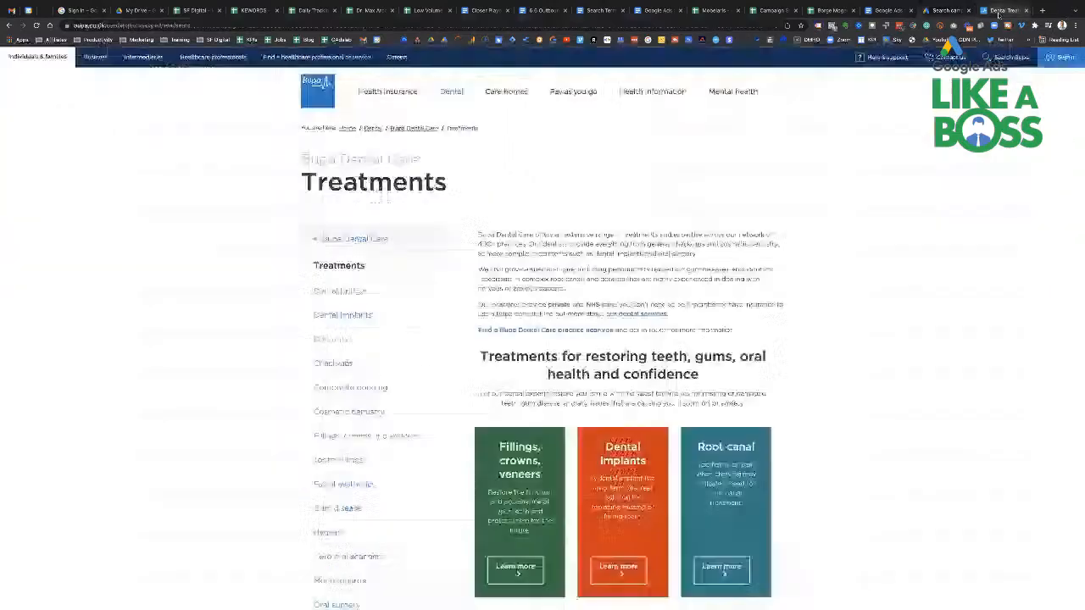
{"action": "scroll", "coordinate": [519, 335], "scroll_direction": "down", "scroll_amount": 3}
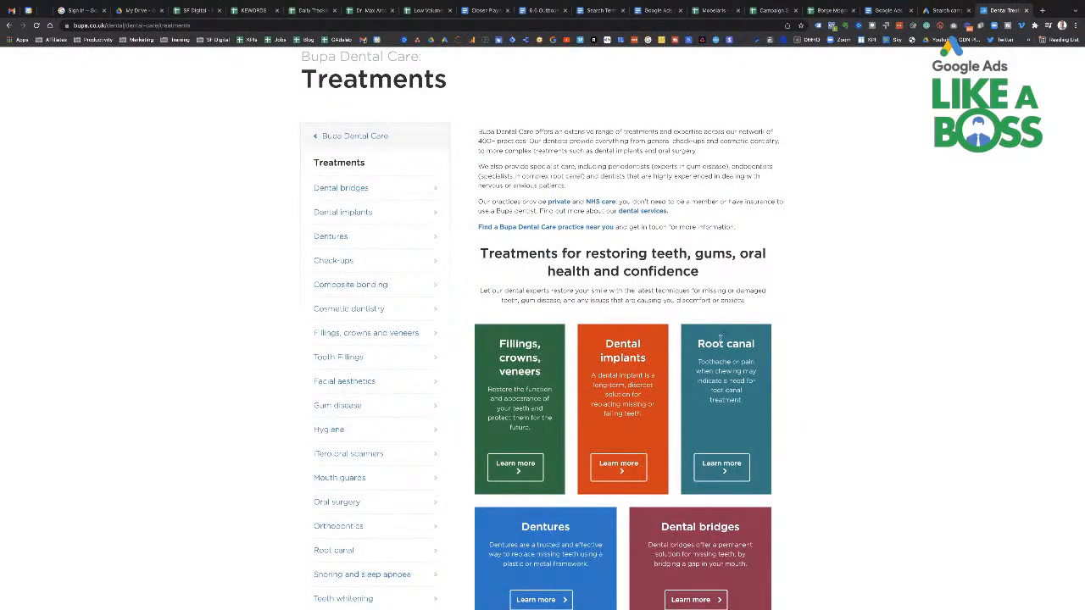
{"action": "left_click", "coordinate": [943, 10]}
{"action": "left_click", "coordinate": [348, 406]}
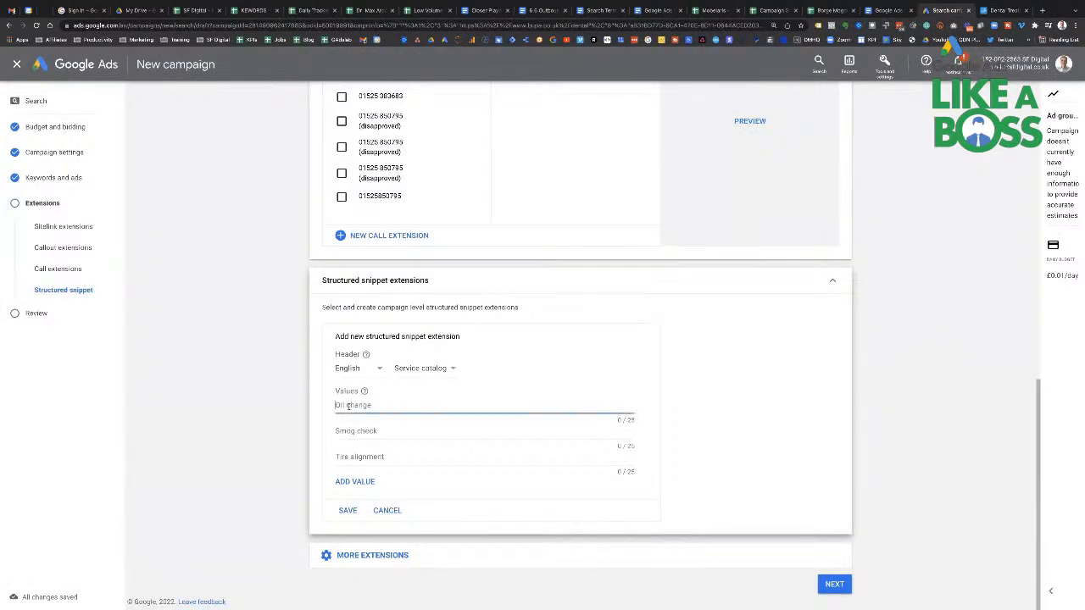
{"action": "type", "text": "Dental Implants"}
{"action": "key", "text": "Tab"}
{"action": "type", "text": "V"}
{"action": "key", "text": "Tab"}
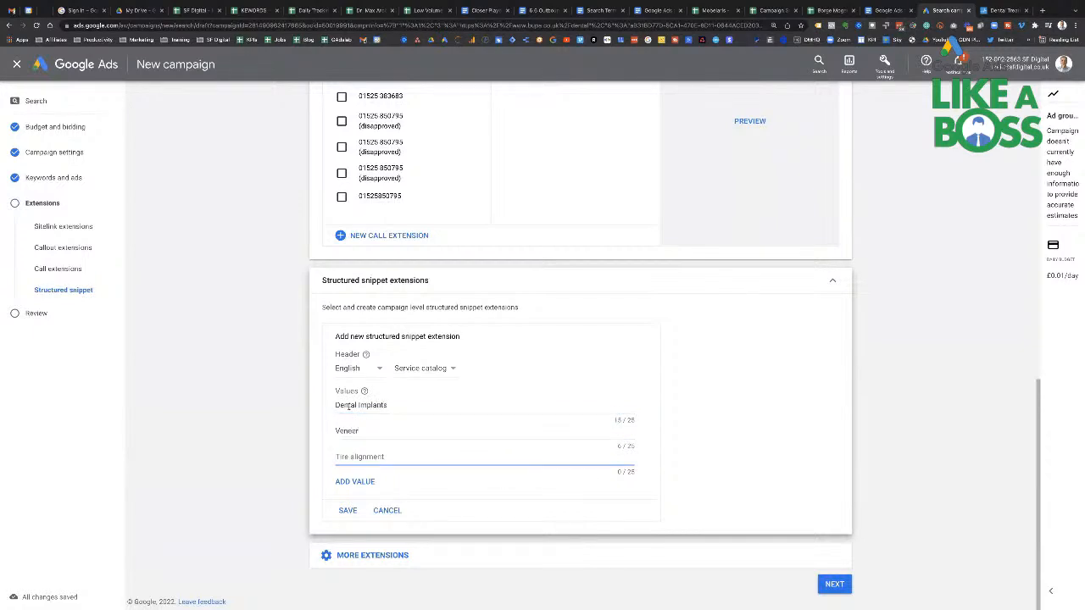
- Recheck the Bupa treatments page, add Root Canal and Dentures as further snippet values, and save the structured snippet extension
{"action": "left_click", "coordinate": [1005, 10]}
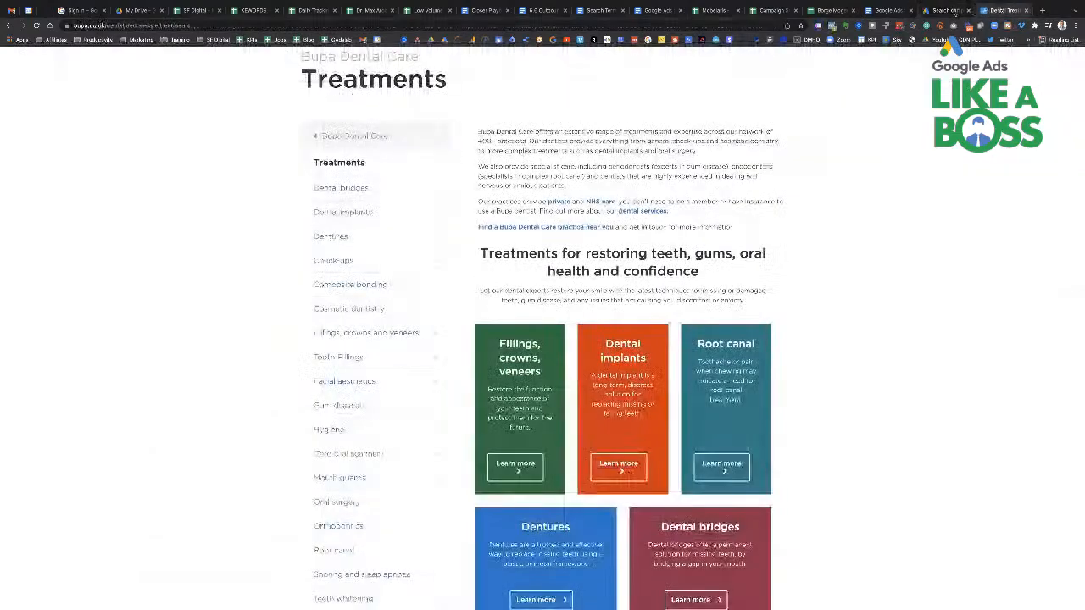
{"action": "left_click", "coordinate": [945, 10]}
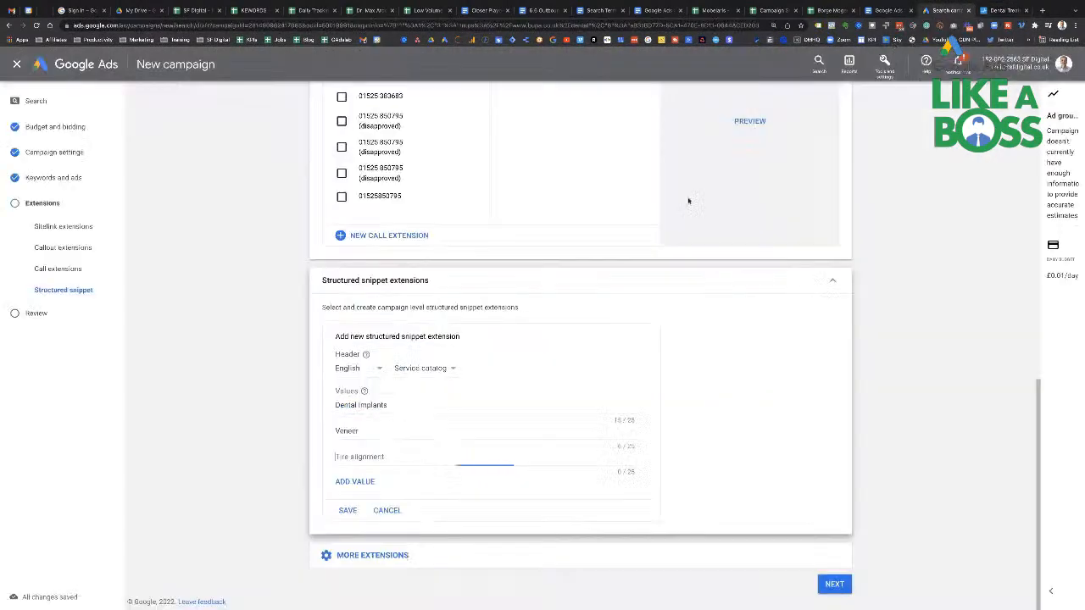
{"action": "type", "text": "Roo"}
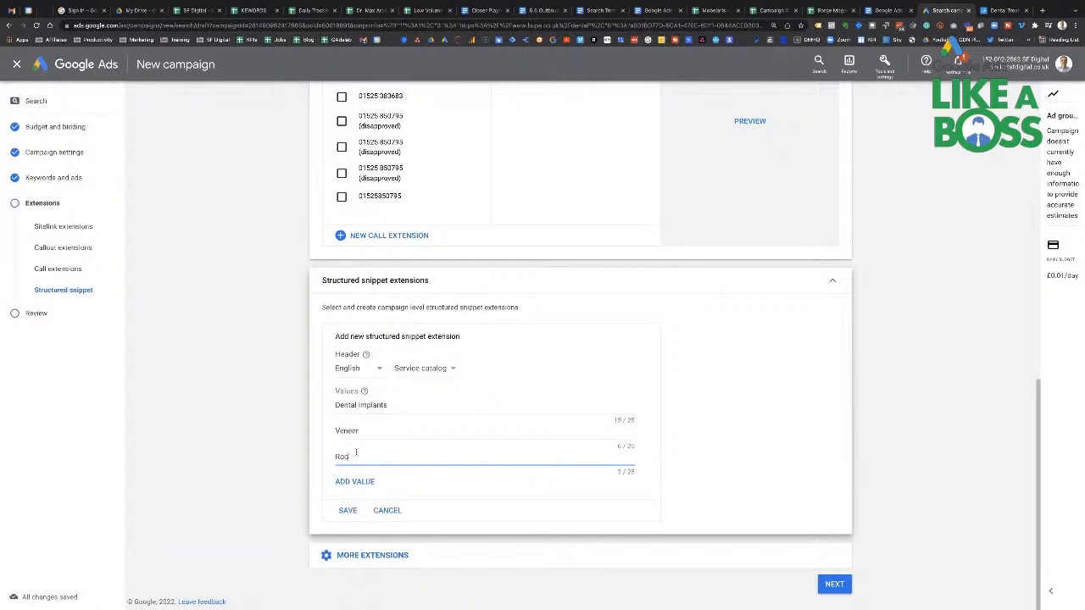
{"action": "type", "text": "t Canal"}
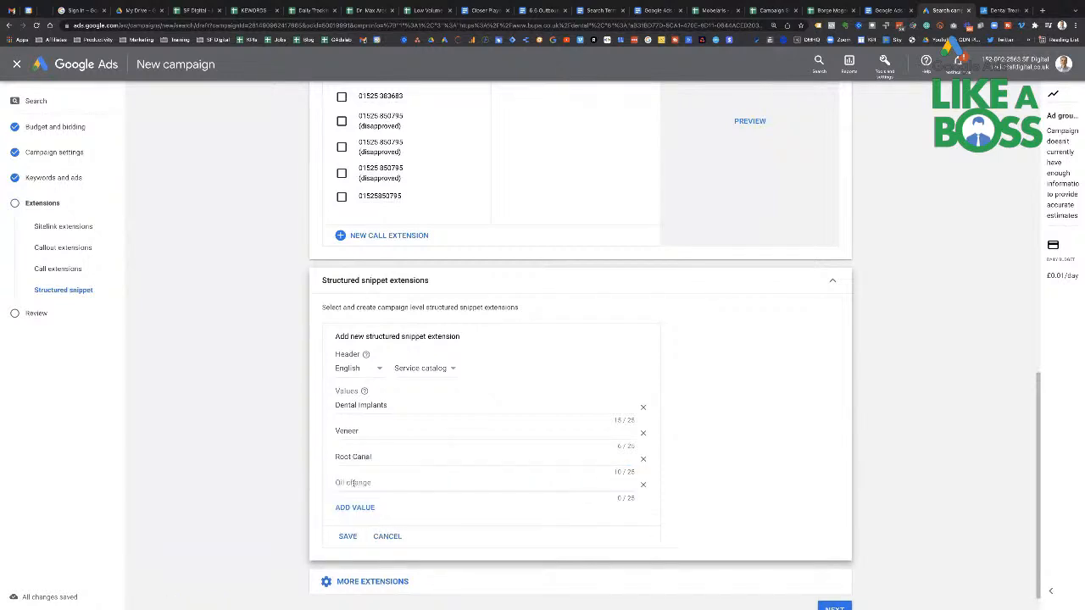
{"action": "left_click", "coordinate": [353, 482]}
{"action": "type", "text": "Dentures"}
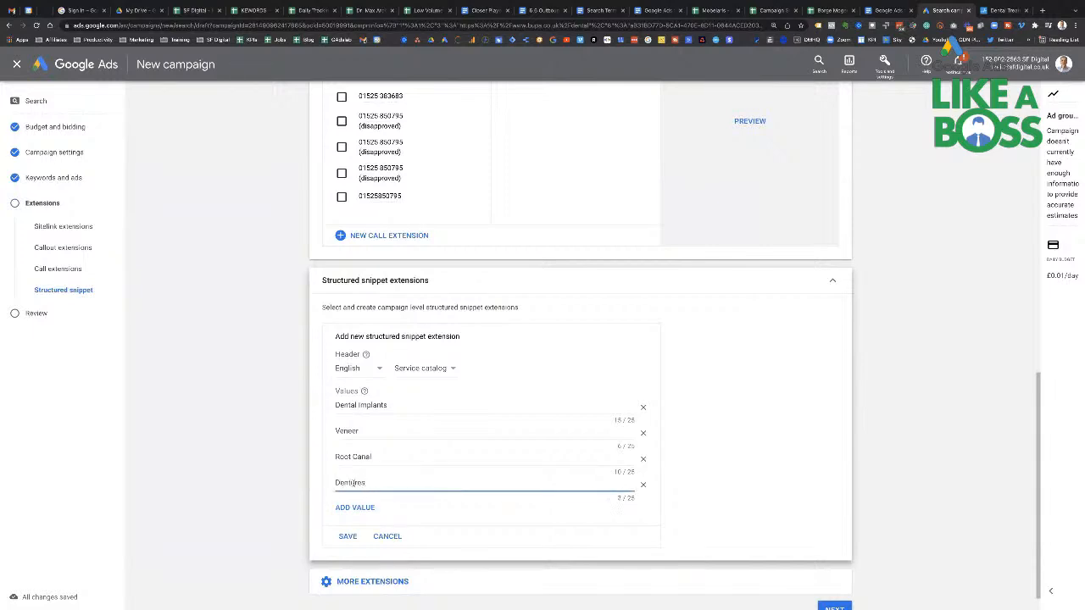
{"action": "scroll", "coordinate": [354, 483], "scroll_direction": "down", "scroll_amount": 1}
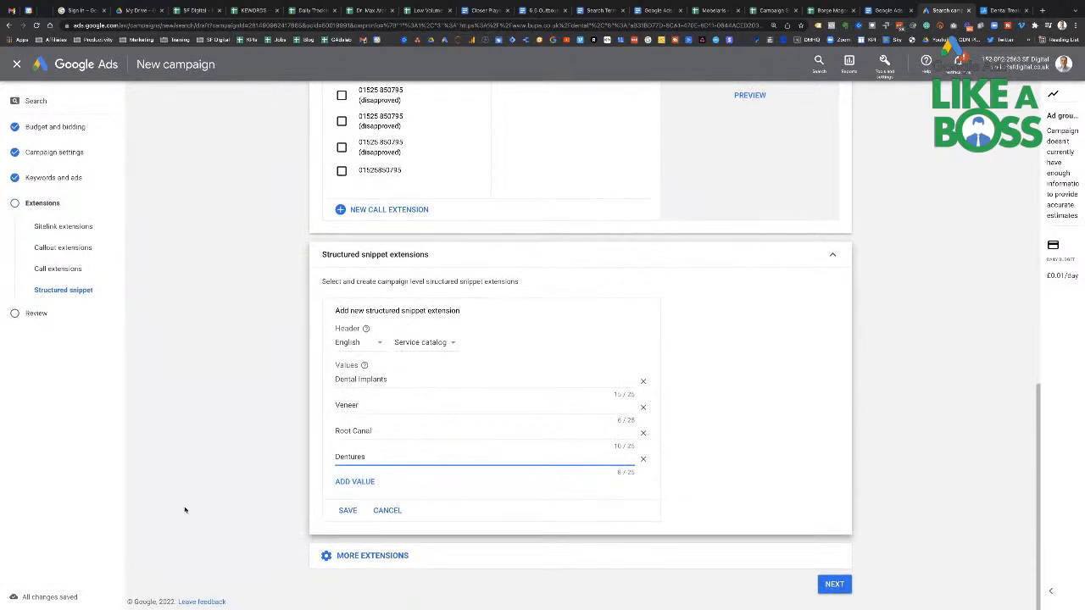
{"action": "left_click", "coordinate": [346, 511]}
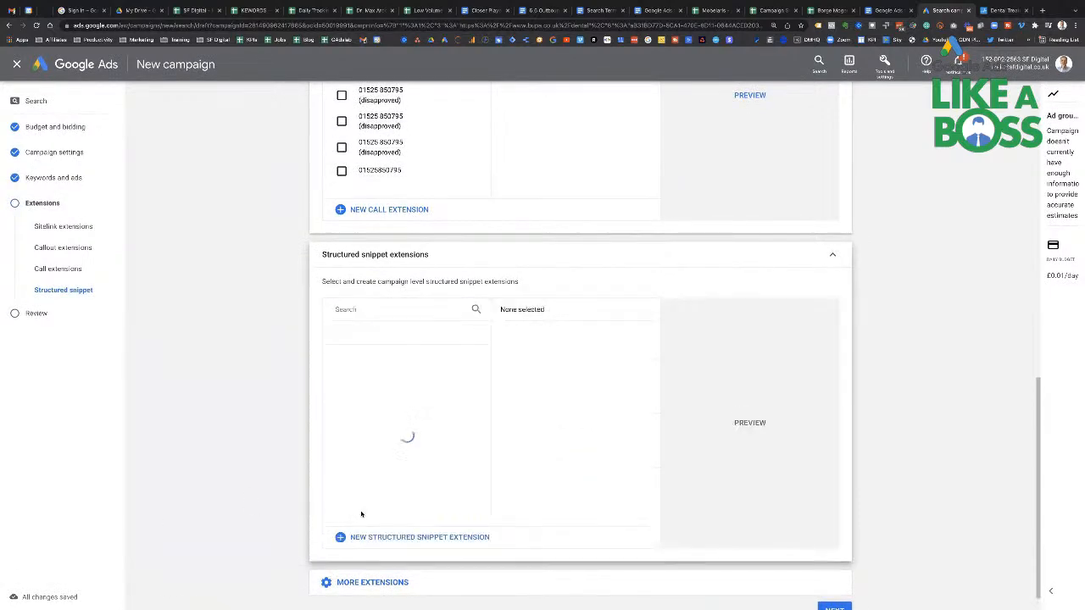
- Look through the form for a new price extension, leave it empty, and continue to the campaign review
{"action": "left_click", "coordinate": [371, 555]}
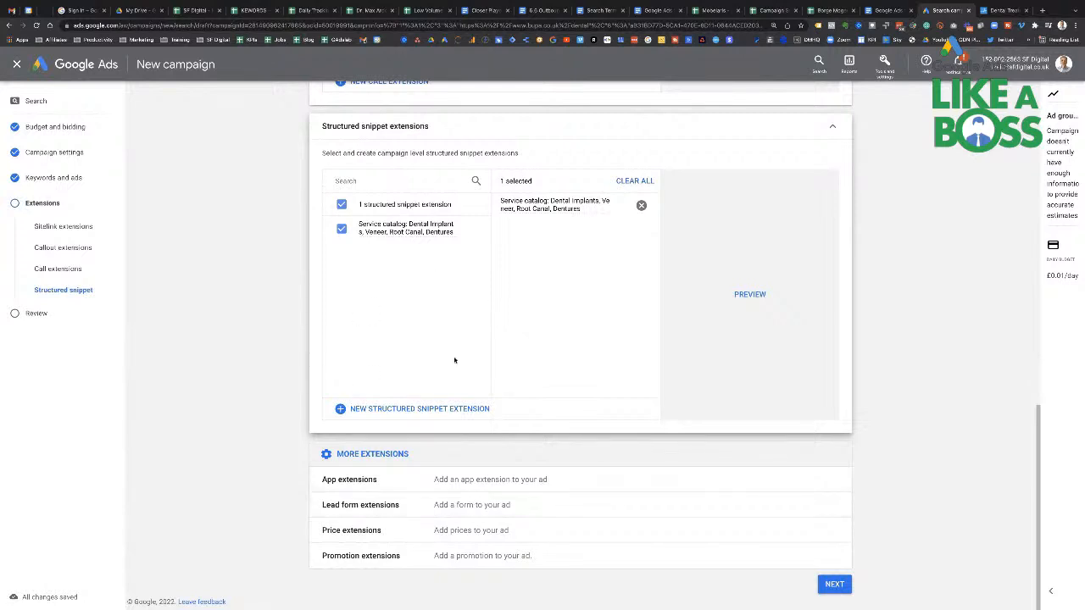
{"action": "left_click", "coordinate": [366, 531]}
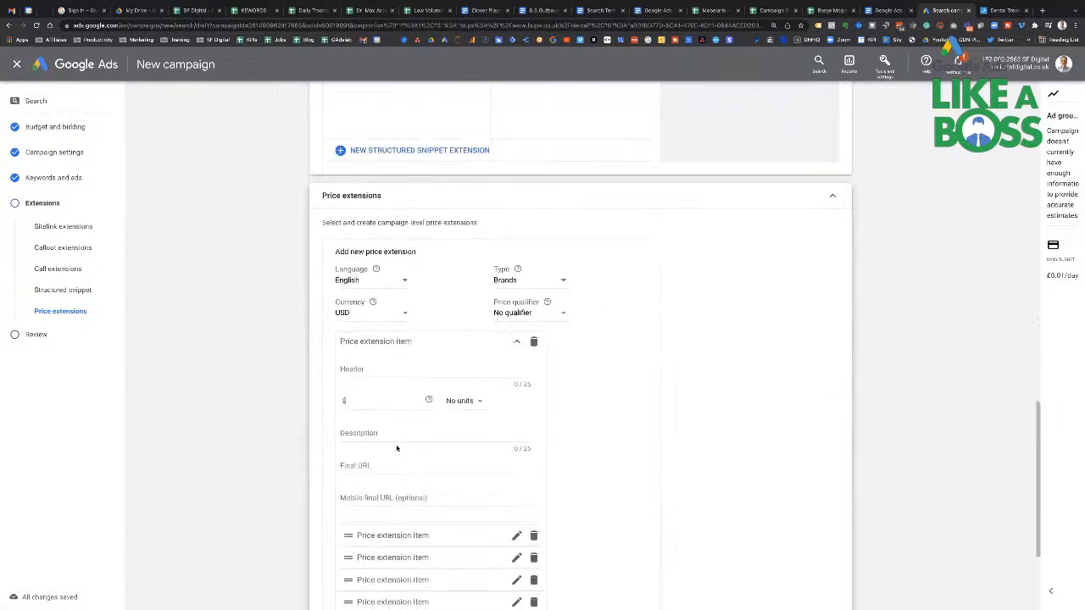
{"action": "scroll", "coordinate": [314, 458], "scroll_direction": "down", "scroll_amount": 2}
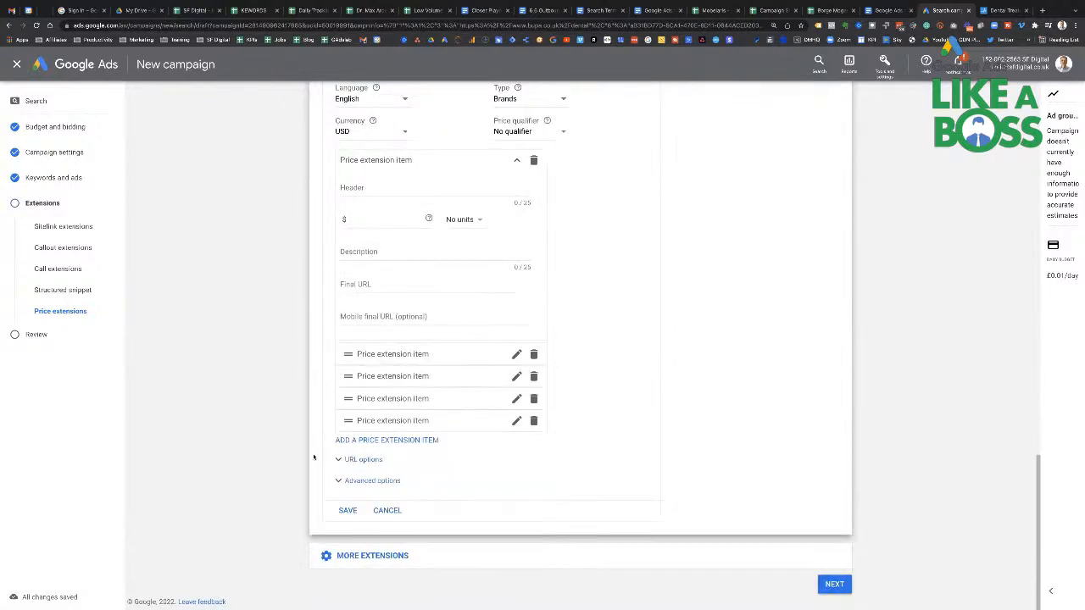
{"action": "left_click", "coordinate": [844, 589]}
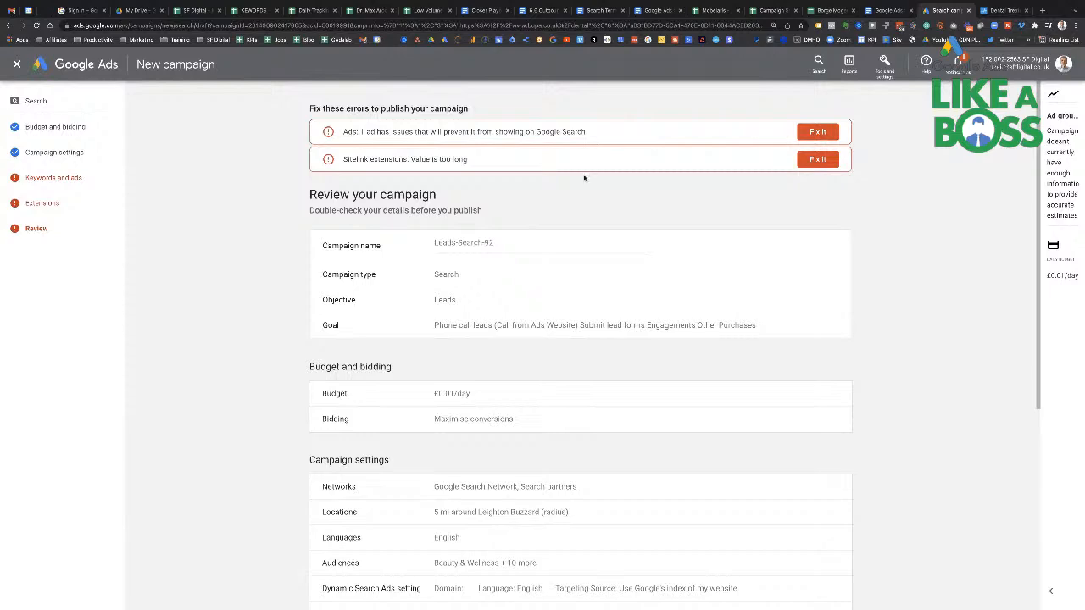
- Look over the campaign review, open the flagged Bupa ad and add "fasfsdaf asdfdsafadf dafdasfdas" as its second description
{"action": "scroll", "coordinate": [531, 246], "scroll_direction": "down", "scroll_amount": 1}
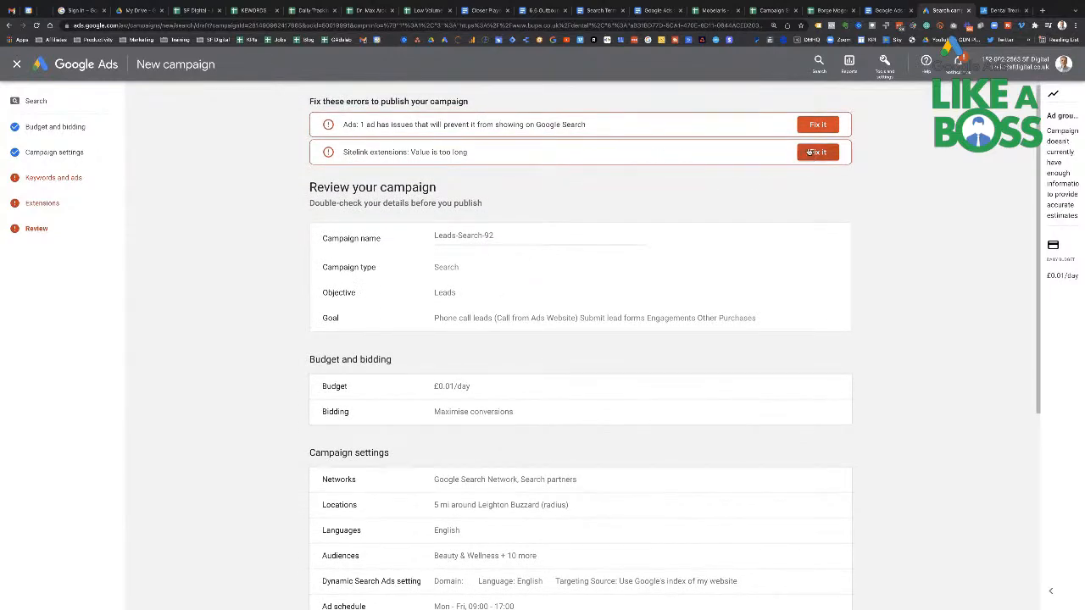
{"action": "scroll", "coordinate": [602, 365], "scroll_direction": "down", "scroll_amount": 5}
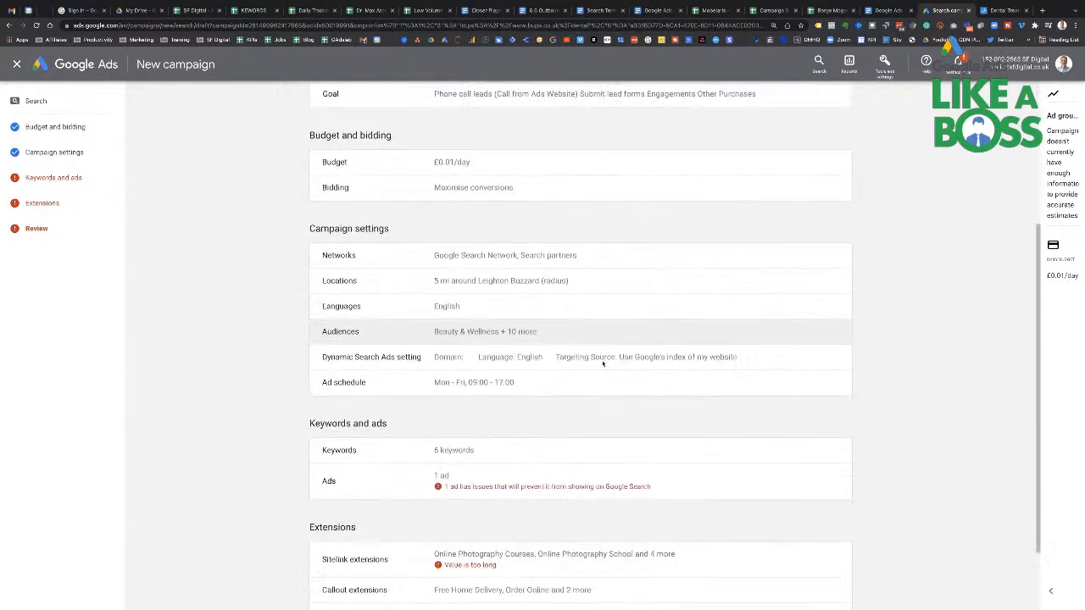
{"action": "left_click", "coordinate": [558, 397]}
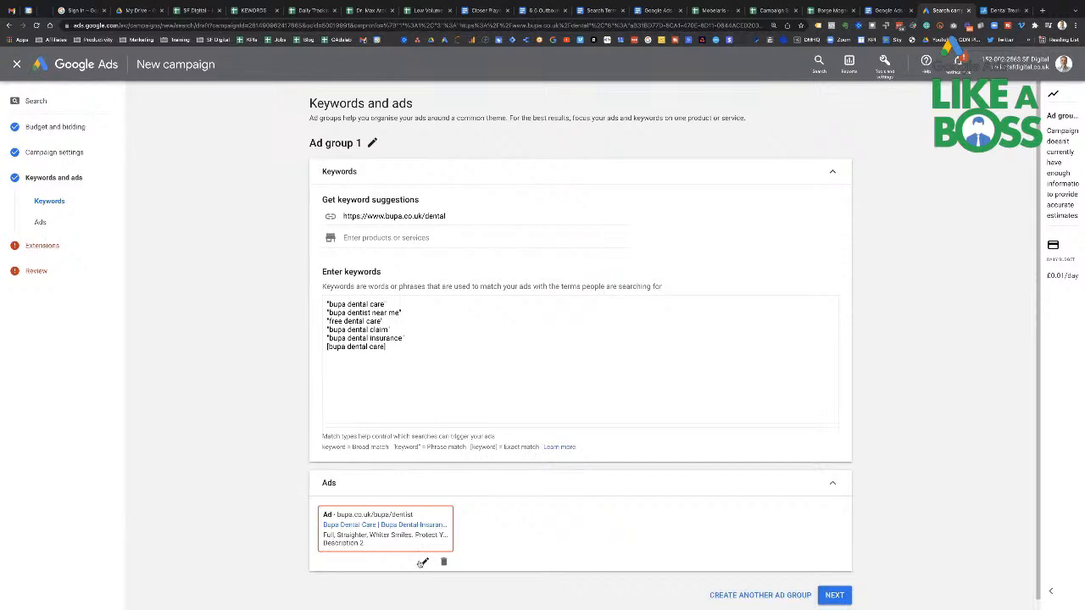
{"action": "left_click", "coordinate": [425, 561]}
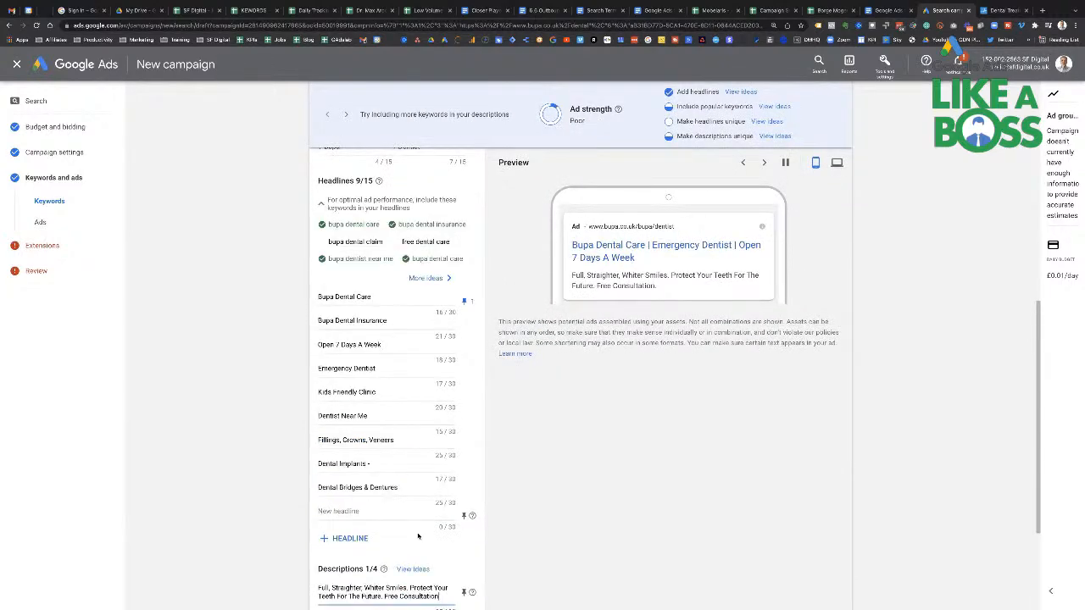
{"action": "scroll", "coordinate": [418, 536], "scroll_direction": "down", "scroll_amount": 2}
{"action": "left_click", "coordinate": [354, 448]}
{"action": "type", "text": "fasfsdaf asdfdsafadf dafdasfdas"}
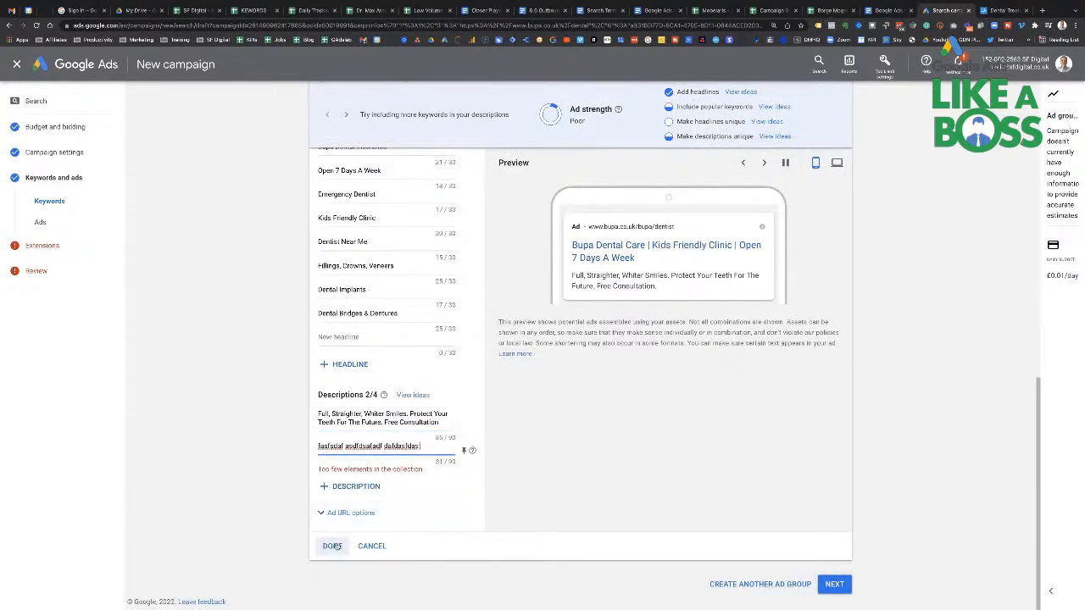
{"action": "left_click", "coordinate": [332, 546]}
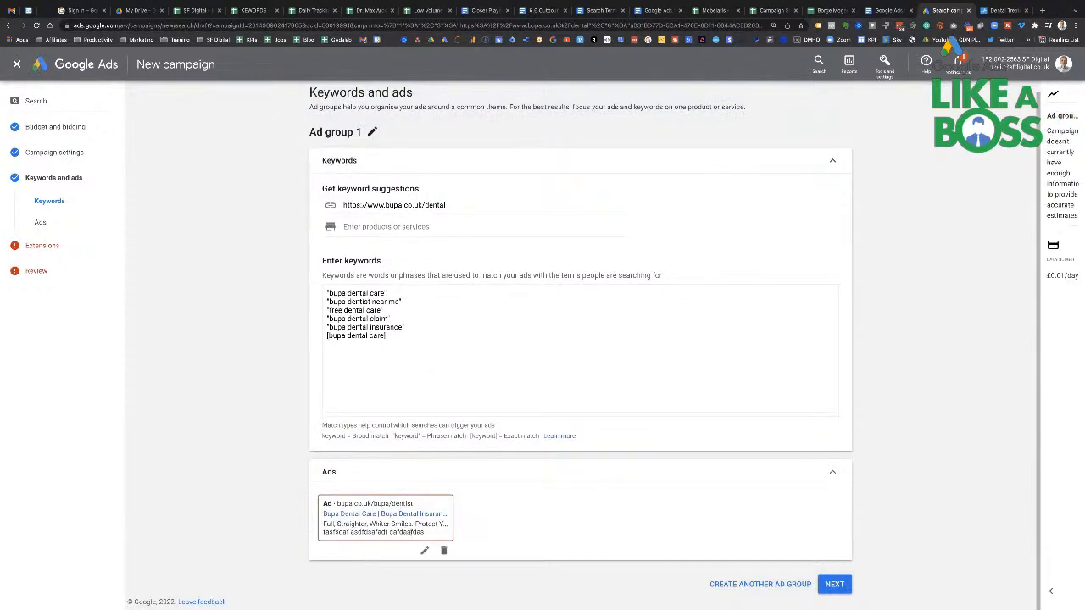
- Reopen the Bupa ad to check its headlines and descriptions for remaining errors, and close it without changes
{"action": "left_click", "coordinate": [421, 552]}
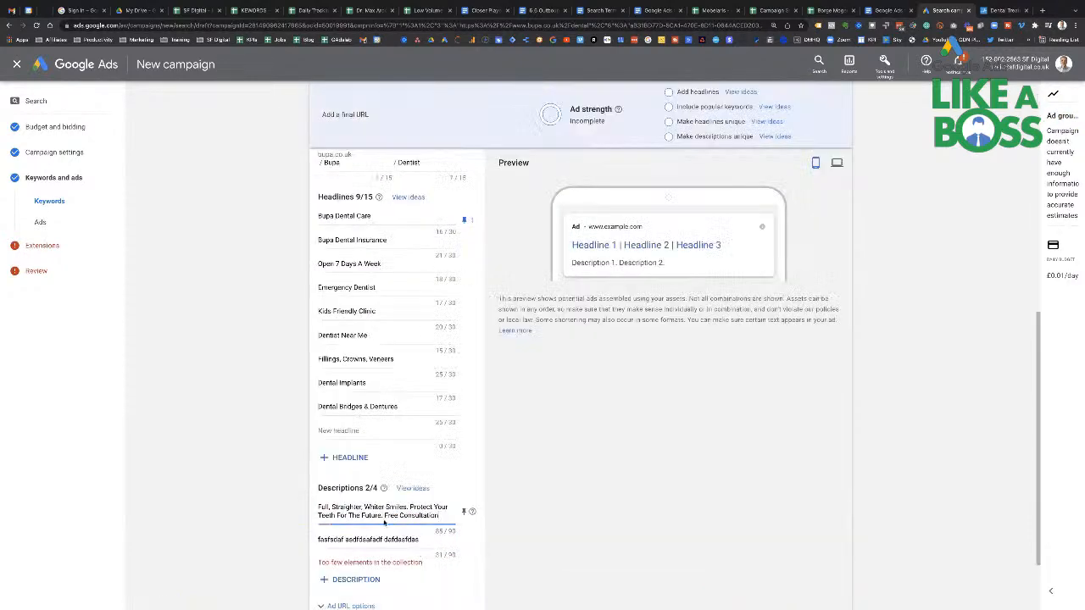
{"action": "scroll", "coordinate": [373, 509], "scroll_direction": "down", "scroll_amount": 3}
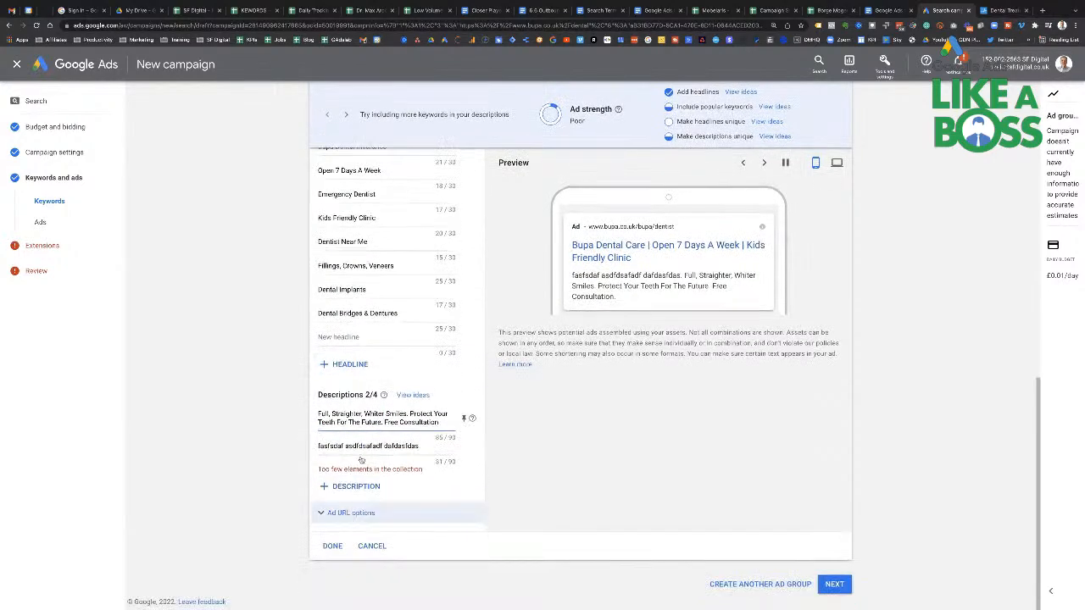
{"action": "left_click", "coordinate": [332, 546]}
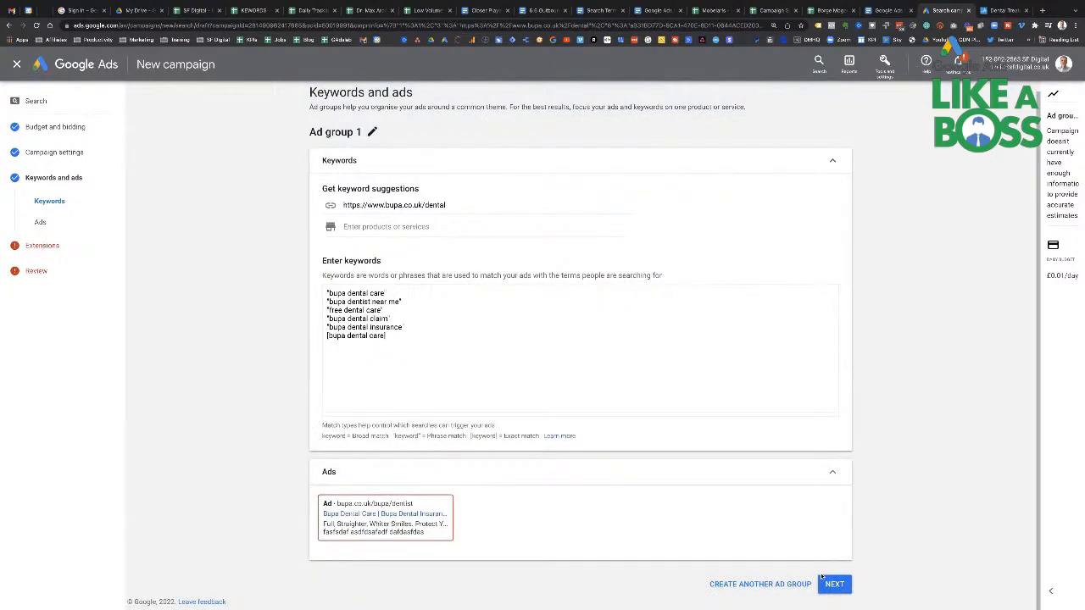